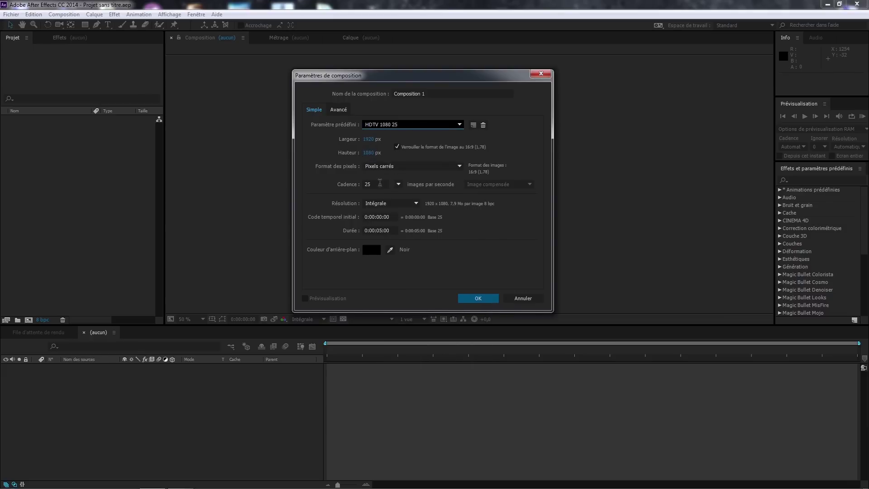
Step: Create the composition with Intégrale resolution and a duration of 0:00:10:00
click(404, 206)
click(387, 213)
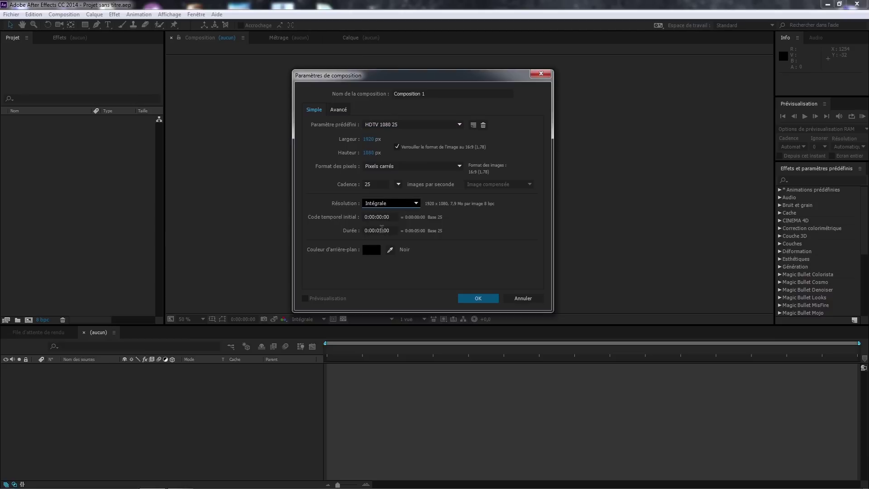
click(382, 231)
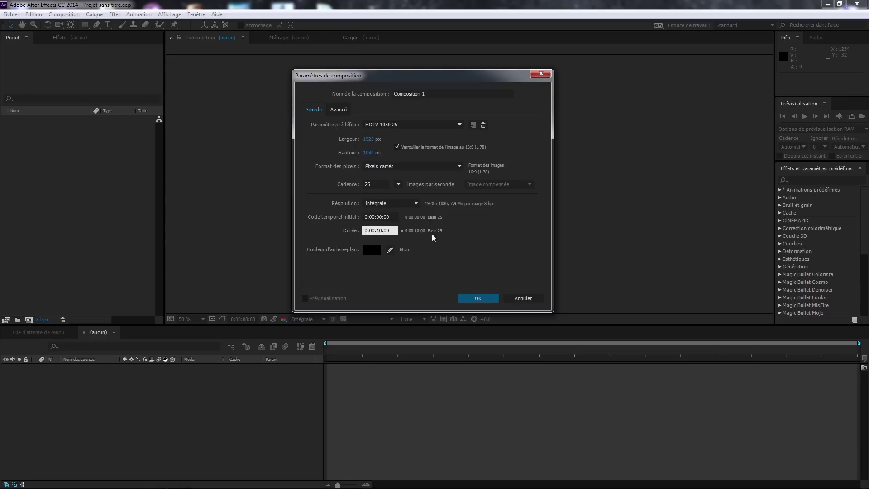
key(Return)
click(479, 298)
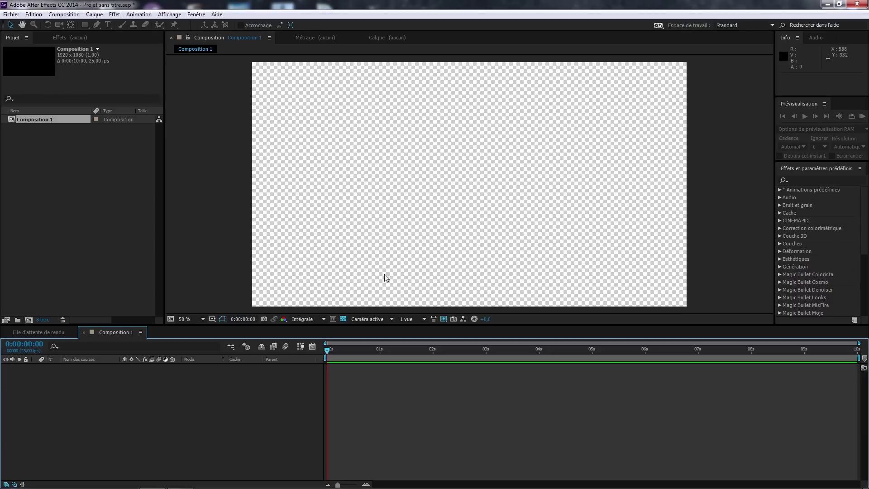
Step: Rename Composition 1 as INTRO
right_click(32, 120)
click(64, 246)
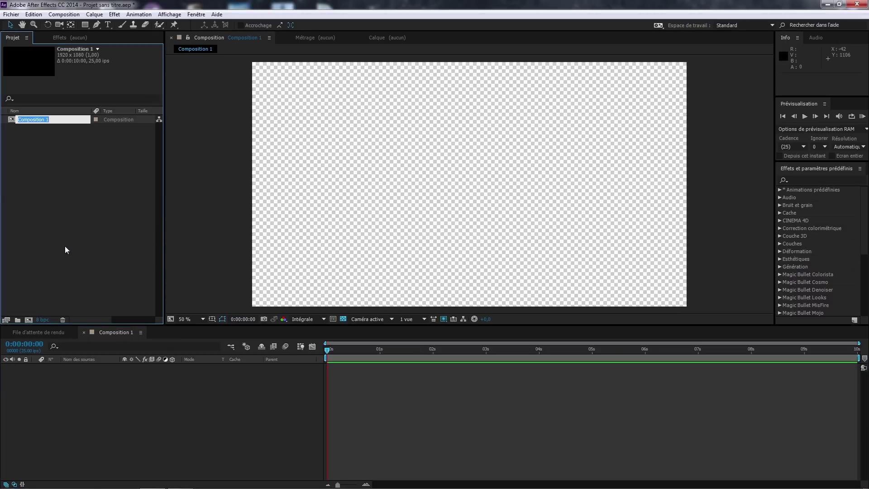
text(INTRO)
key(Return)
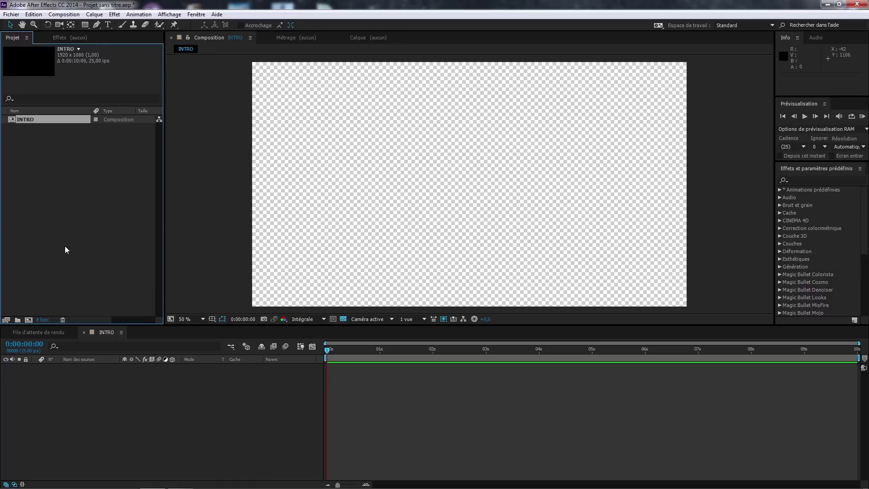
Step: Turn off the transparency grid in the composition viewer so the background shows as black
click(343, 319)
click(343, 319)
click(343, 319)
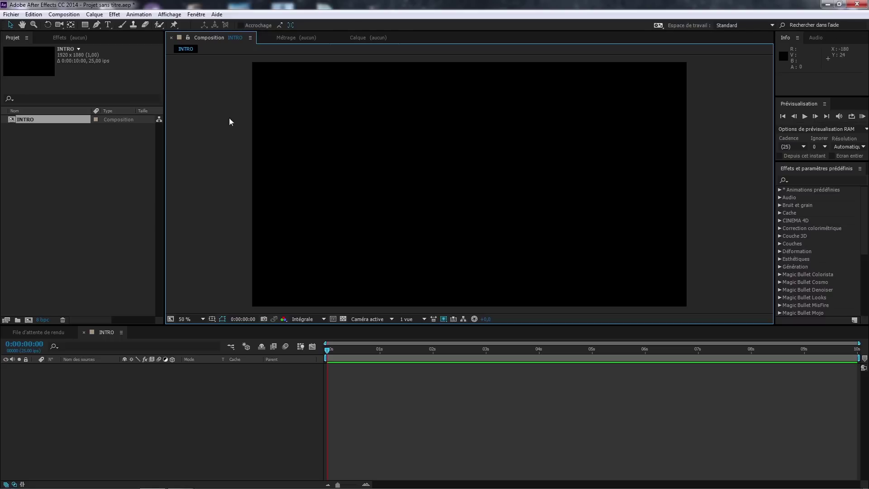
Step: Add a two-node camera layer to INTRO using the 35 mm preset
click(77, 16)
mouse_move(103, 25)
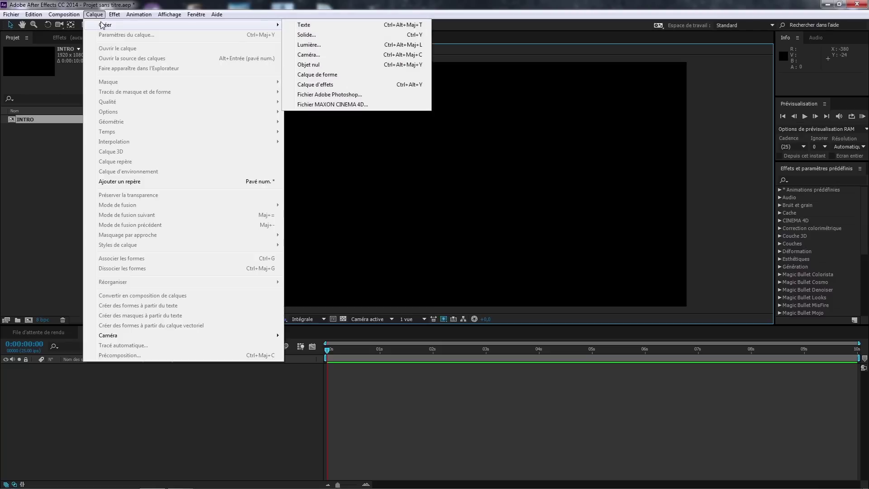
click(331, 57)
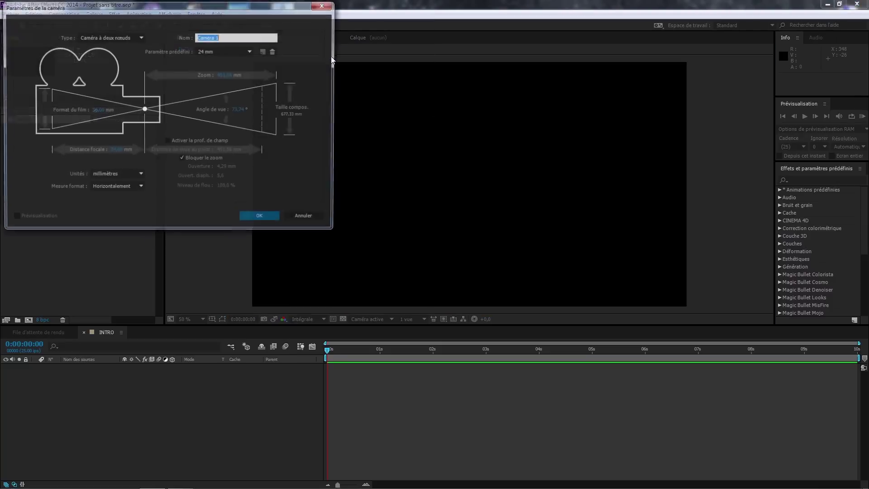
click(233, 52)
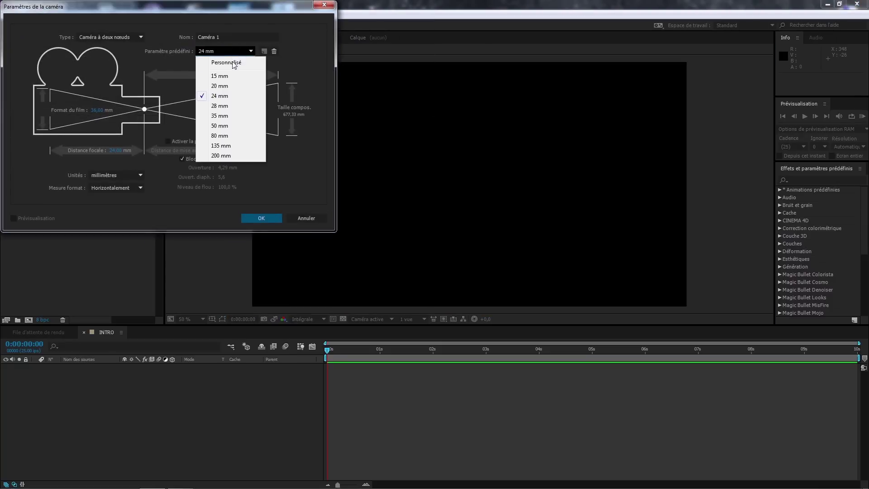
click(220, 116)
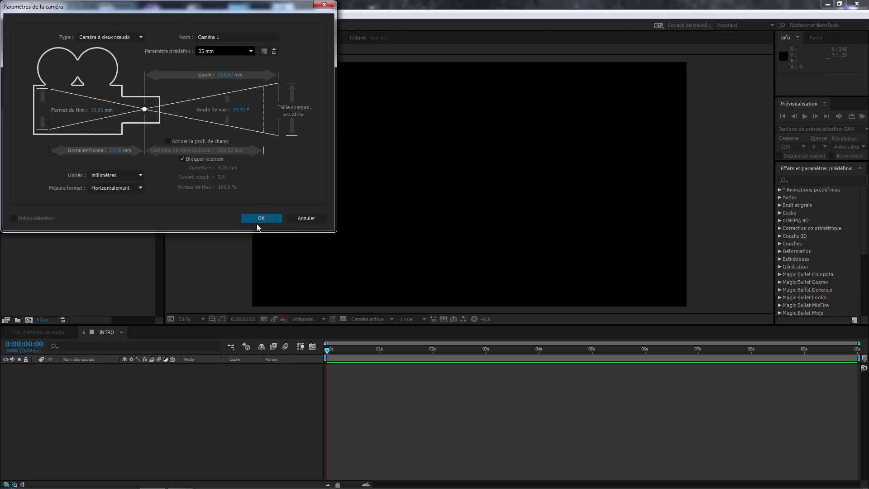
click(245, 50)
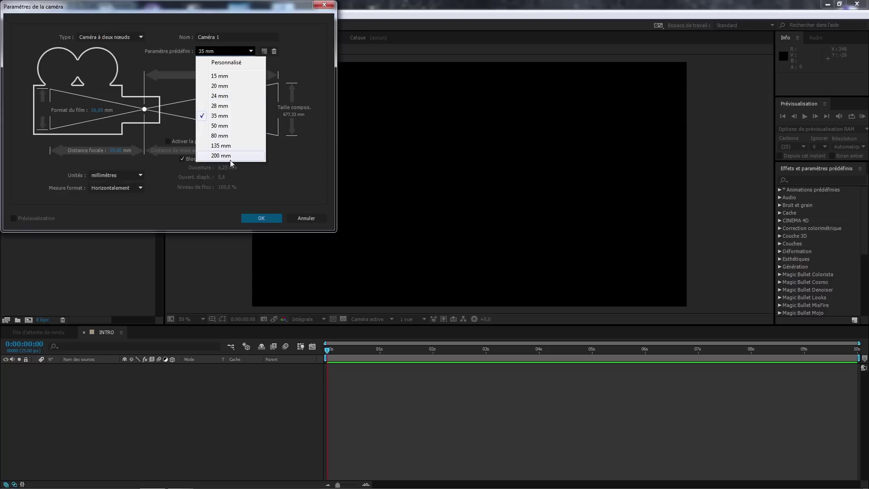
click(298, 163)
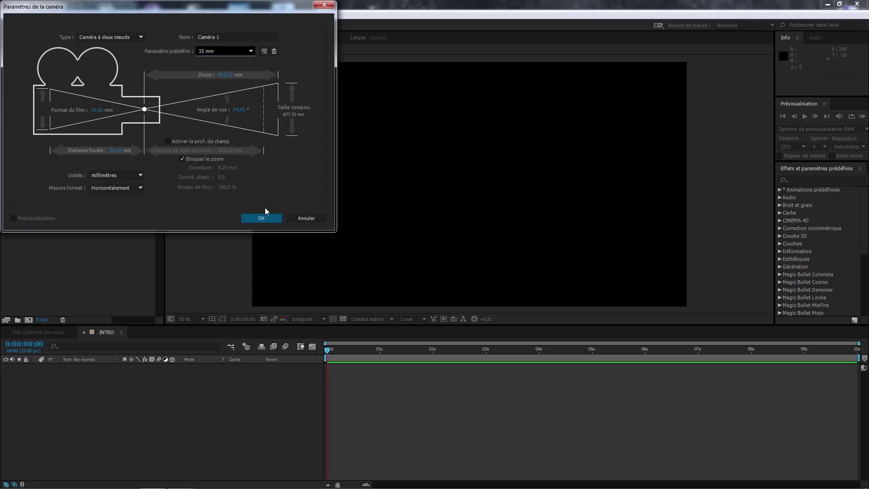
click(260, 221)
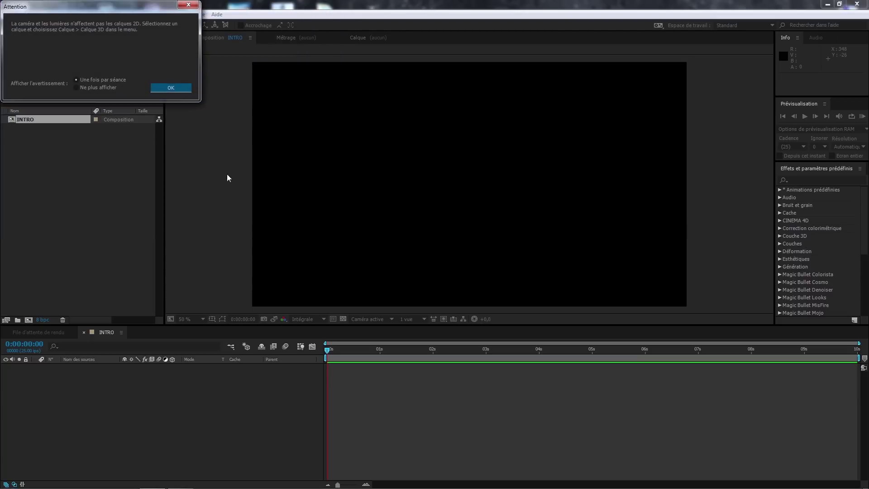
click(168, 91)
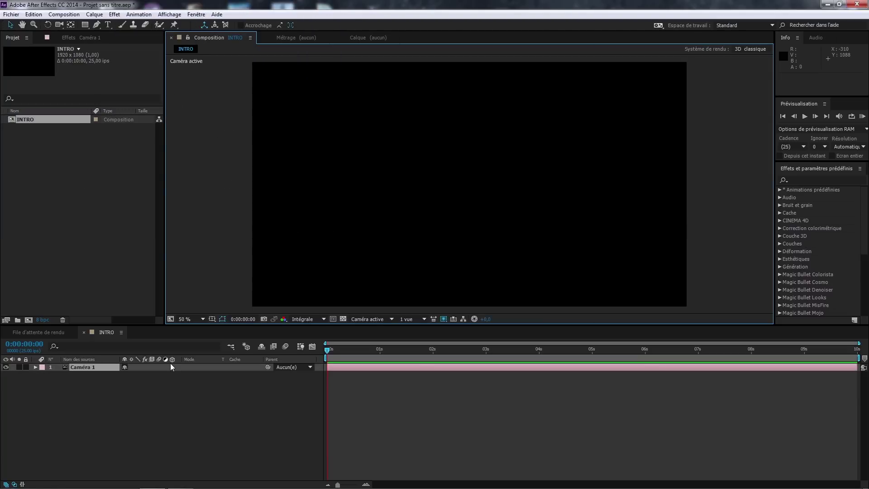
click(86, 366)
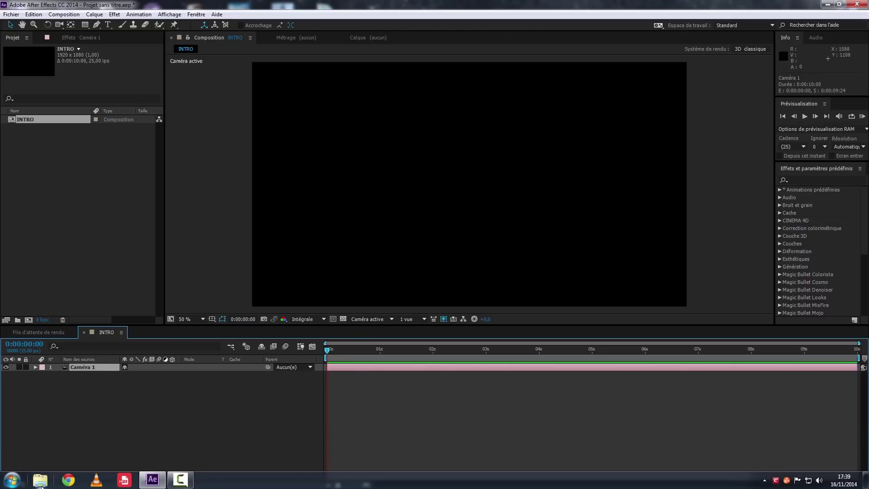
Step: Import Skies0220_4_L, Skies0220_6_L, Skies0220_7_L and Skies0329_6_L from the TEXTURES folder in Windows Explorer into the project
click(40, 480)
click(256, 178)
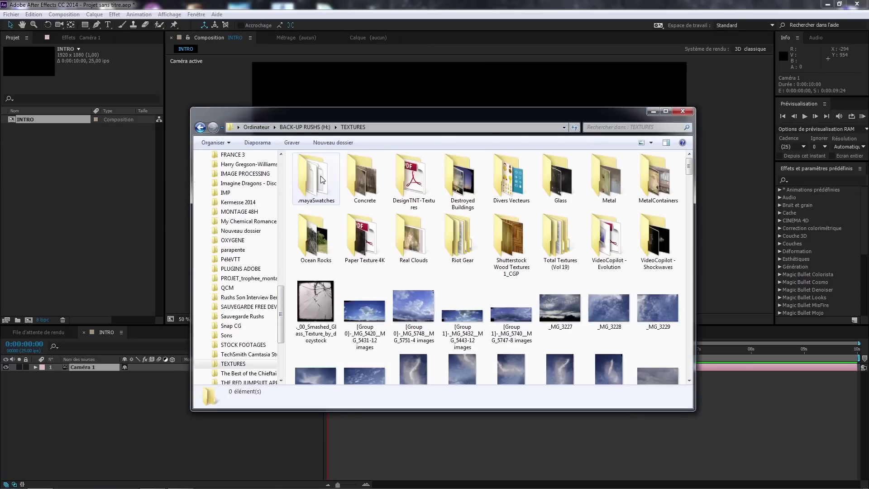
scroll(520, 244, down, 10)
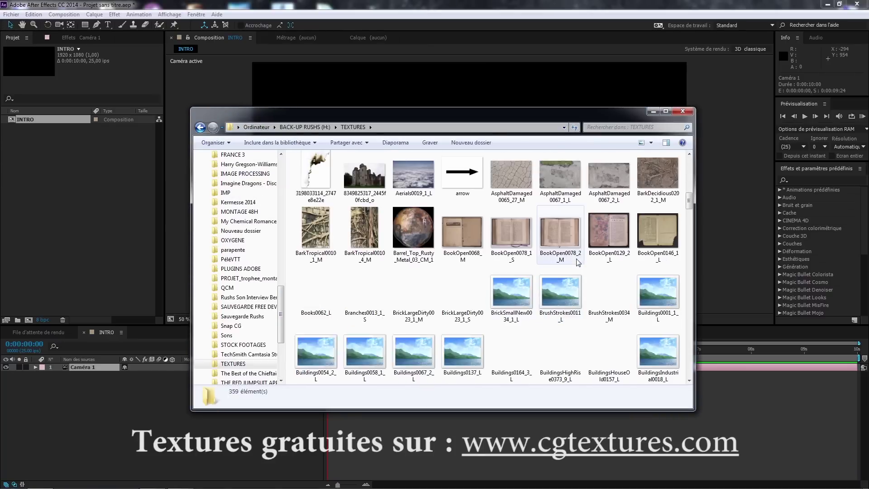
click(539, 242)
scroll(537, 242, down, 10)
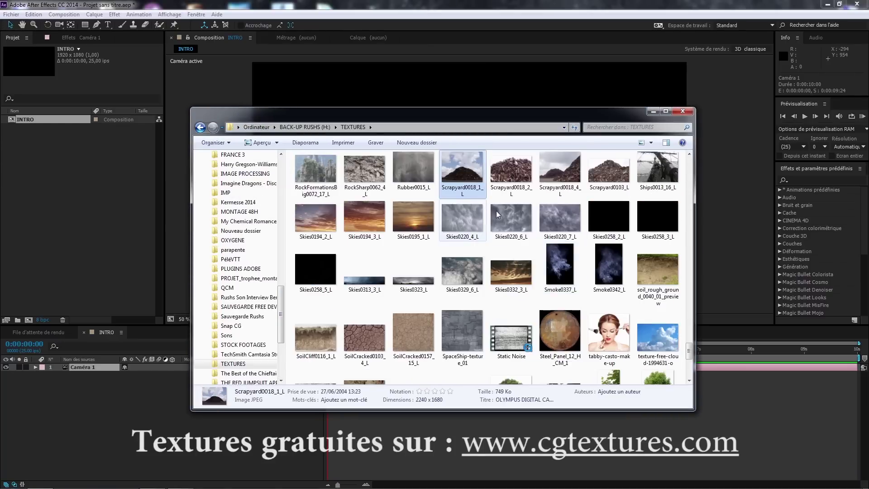
click(475, 216)
shift+click(561, 223)
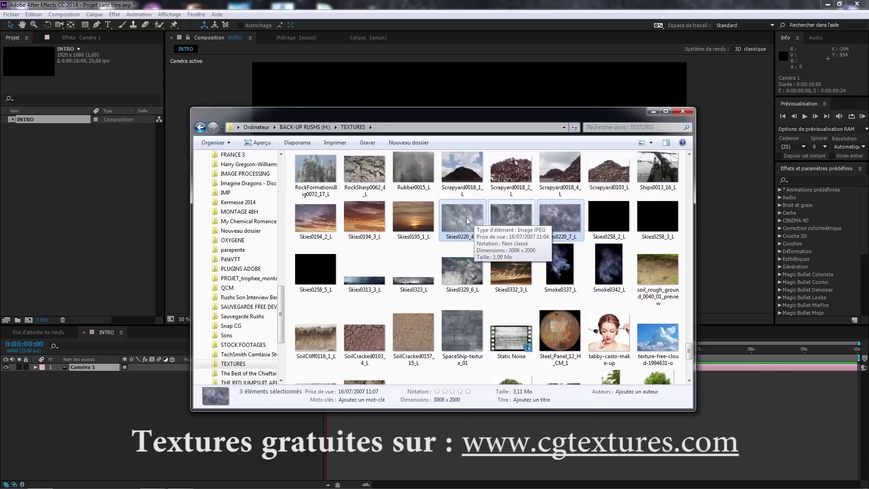
ctrl+click(463, 264)
drag(466, 205, 62, 186)
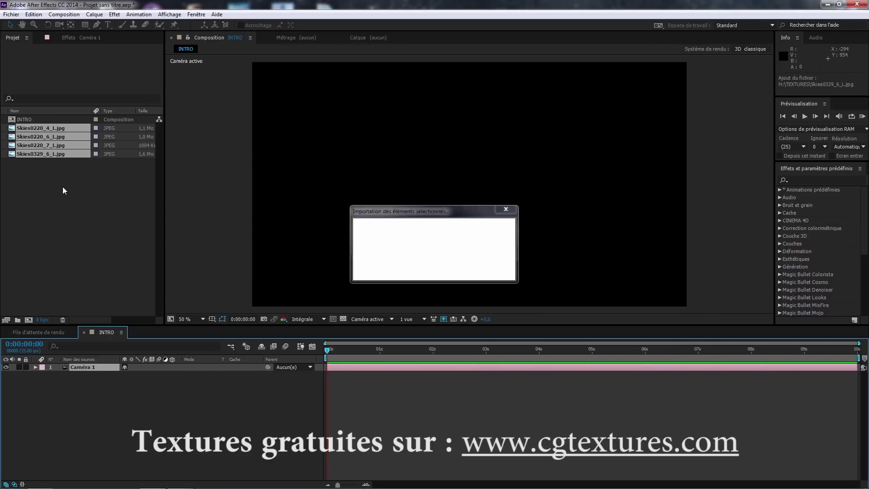
click(62, 186)
Step: Preview Skies0220_4_L.jpg and Skies0220_6_L.jpg, and add Skies0220_6_L.jpg to the INTRO timeline below Caméra 1
click(37, 128)
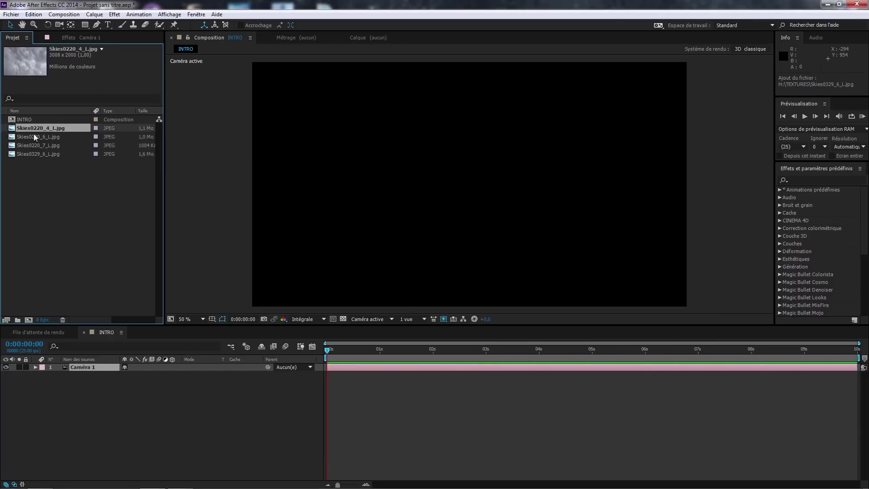
double_click(34, 129)
scroll(417, 178, down, 4)
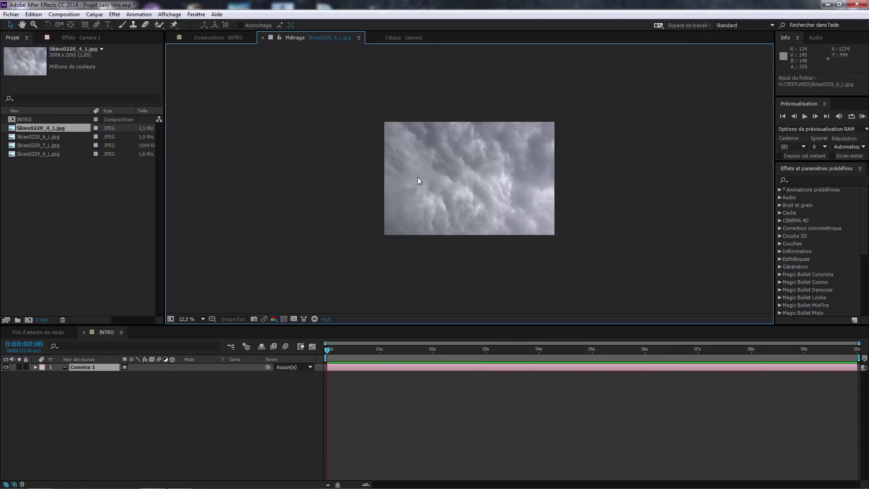
scroll(418, 177, up, 2)
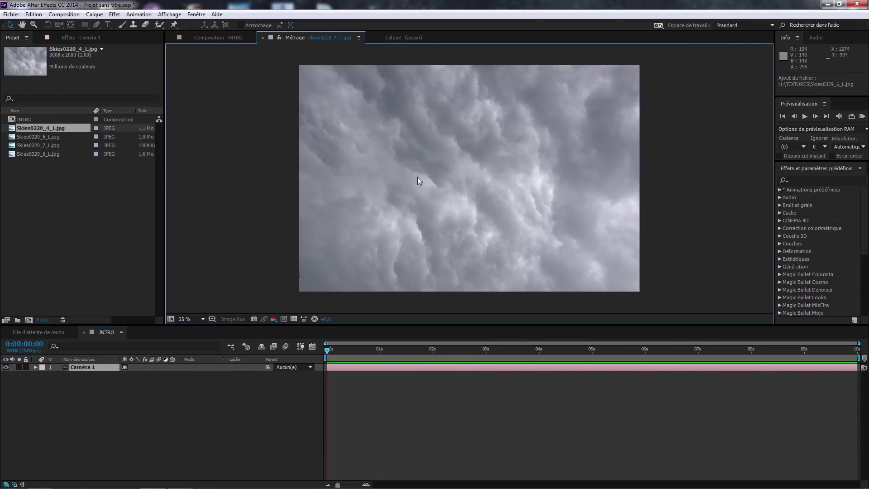
double_click(42, 137)
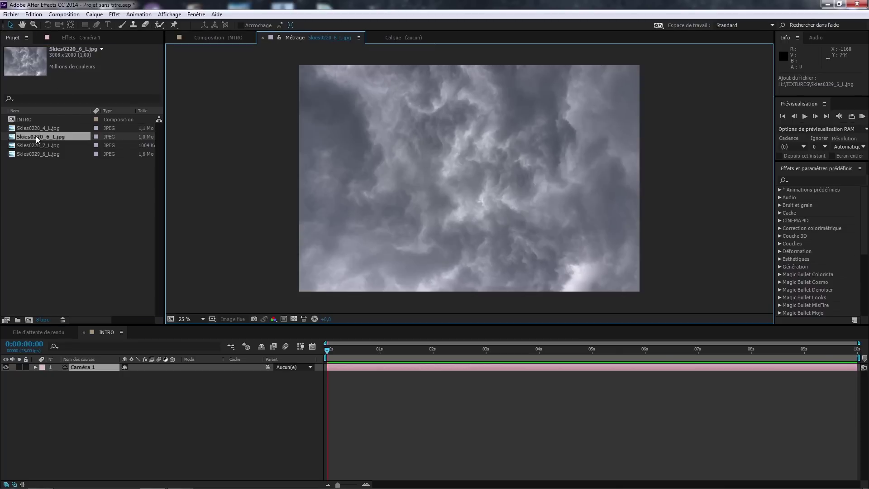
drag(29, 135, 101, 370)
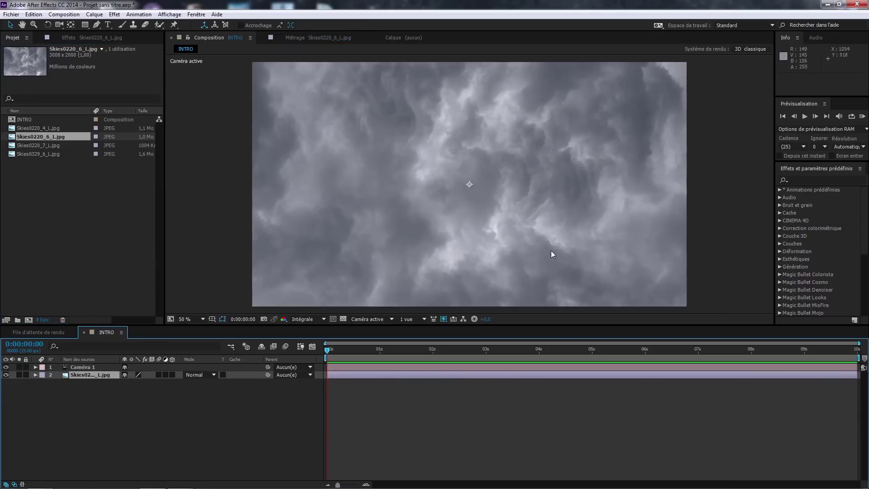
key(comma)
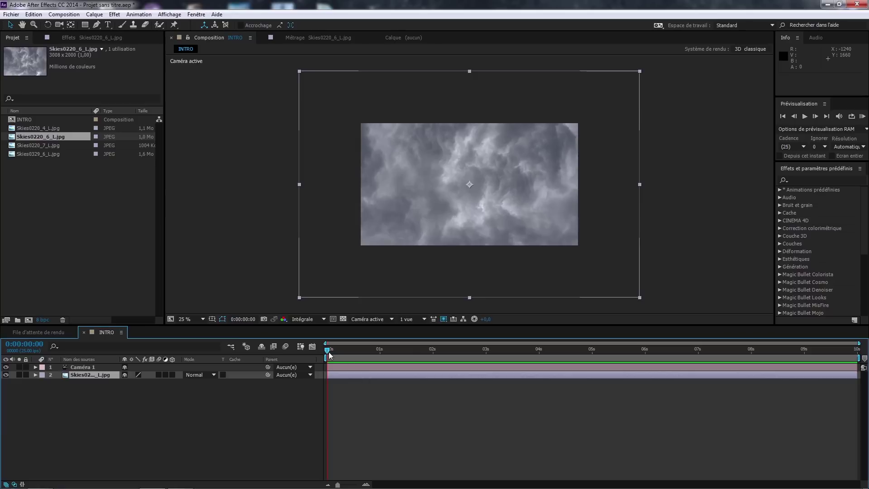
Step: Make the Skies0220_6_L.jpg layer 3D and reposition it near the frame's centre, slightly farther from the camera
click(92, 366)
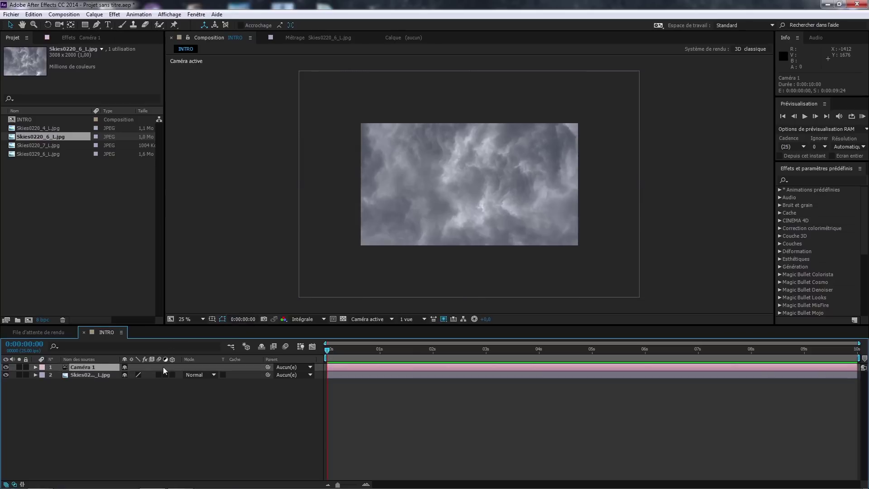
click(89, 374)
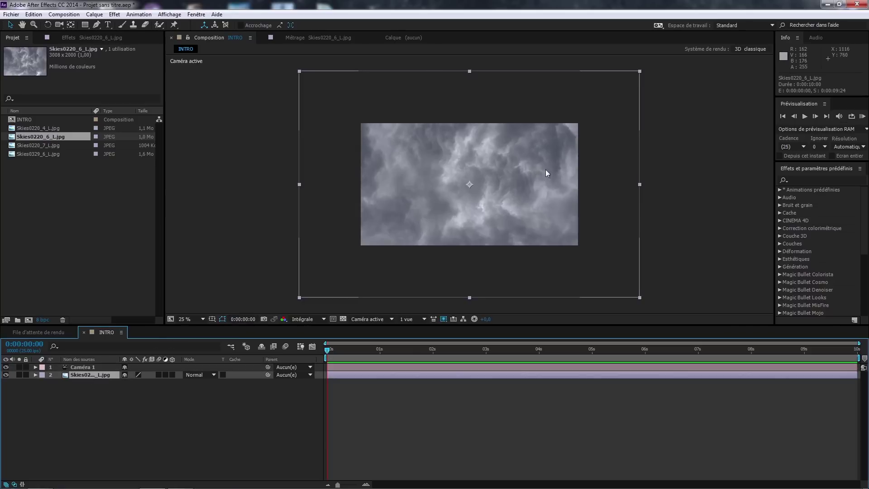
drag(509, 187, 531, 190)
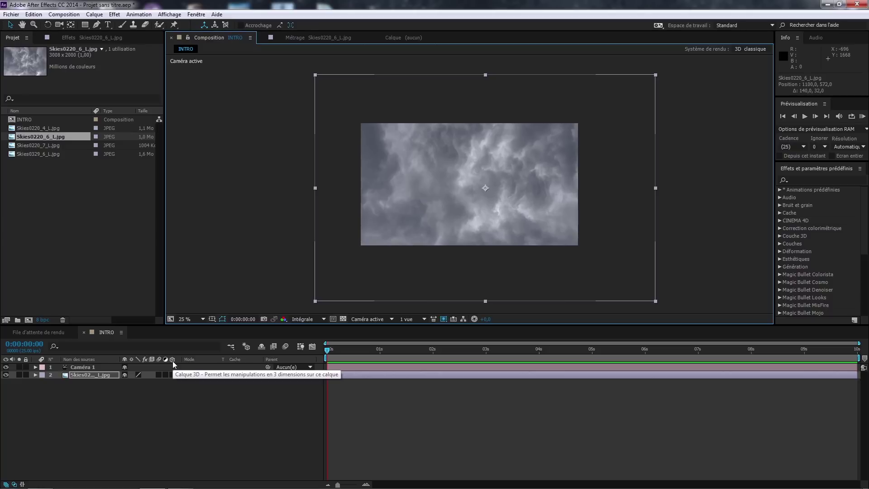
click(172, 374)
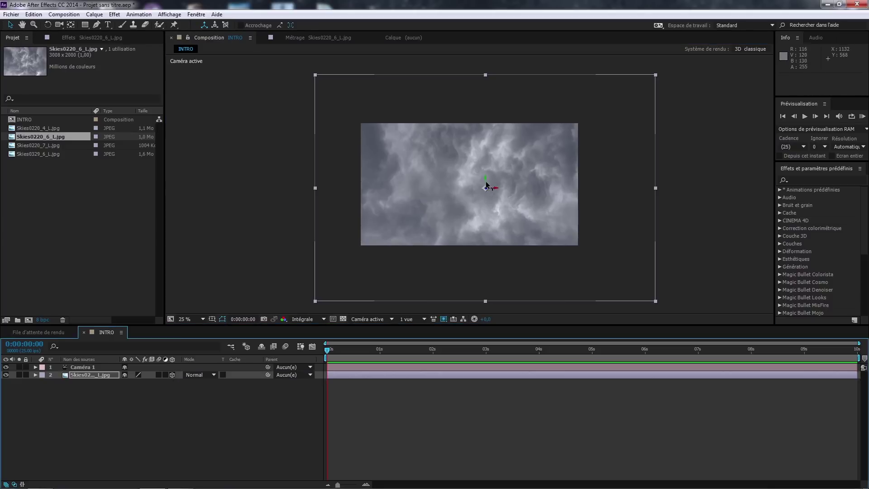
mouse_move(487, 187)
mouse_down()
mouse_move(562, 180)
mouse_move(380, 193)
mouse_move(548, 180)
mouse_move(428, 185)
mouse_move(507, 179)
mouse_move(500, 186)
mouse_move(465, 173)
mouse_move(467, 189)
mouse_move(472, 179)
mouse_up()
Step: Orbit Caméra 1 around the sky layer to a position of about 895, 377, -1850
click(95, 368)
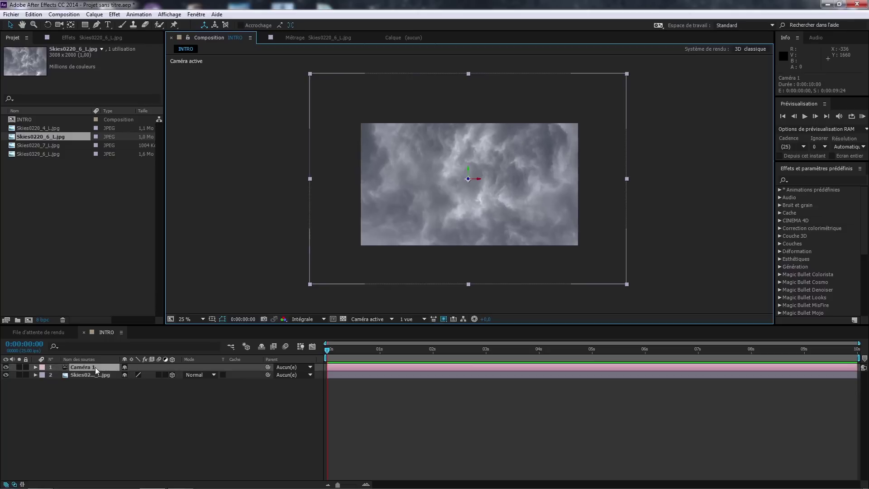
key(c)
mouse_move(468, 188)
mouse_down()
mouse_move(456, 187)
mouse_move(461, 202)
mouse_move(468, 186)
mouse_move(452, 194)
mouse_move(467, 191)
mouse_up()
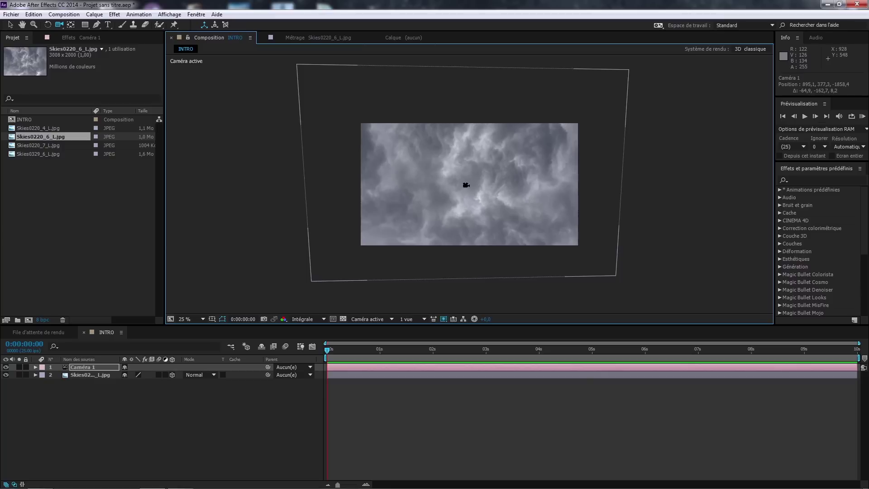
Step: Reframe Caméra 1 with the Unified Camera tool so it views the sky layer almost head-on from slightly farther back
click(61, 26)
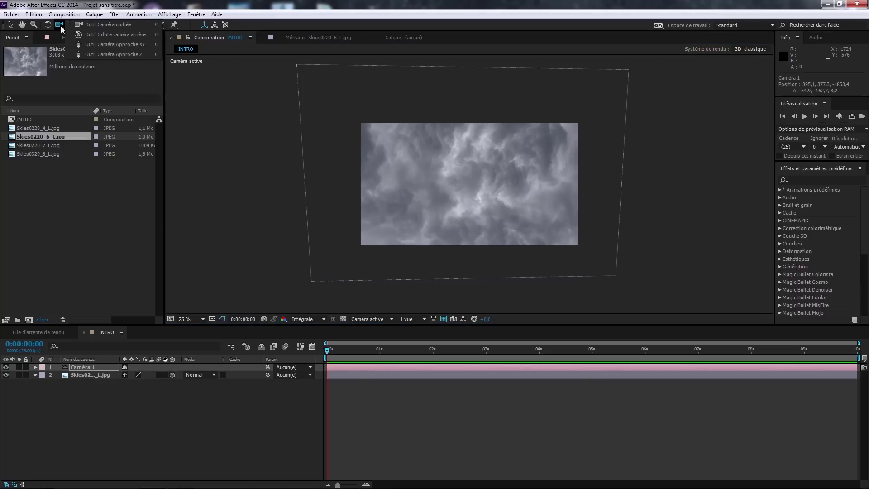
click(115, 25)
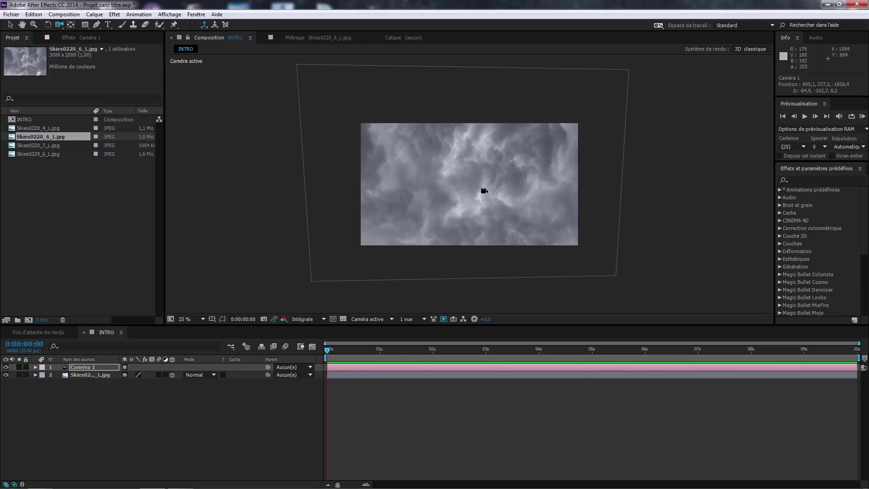
drag(476, 177, 477, 246)
drag(487, 203, 497, 104)
drag(499, 106, 487, 257)
mouse_move(485, 178)
mouse_down()
mouse_move(448, 208)
mouse_move(491, 232)
mouse_move(548, 179)
mouse_move(510, 167)
mouse_move(495, 194)
mouse_move(485, 184)
mouse_move(457, 194)
mouse_move(477, 153)
mouse_move(479, 178)
mouse_move(480, 171)
mouse_up()
click(104, 368)
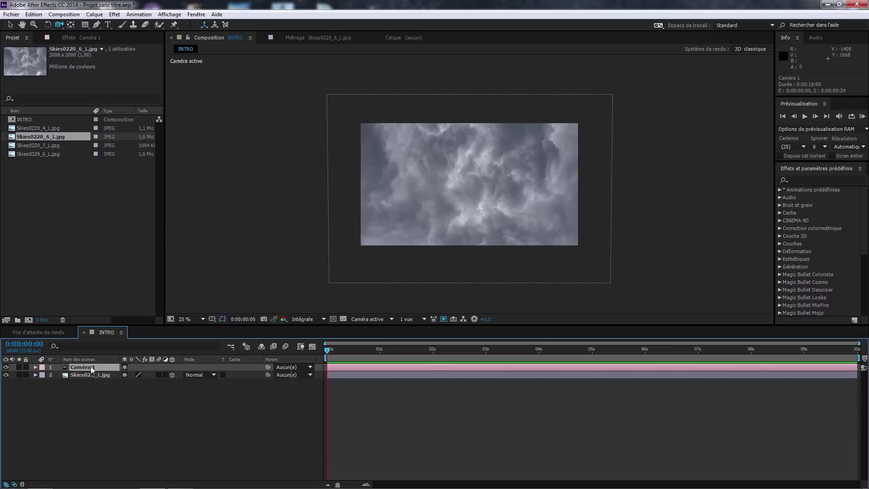
Step: Enable keyframing at 0 seconds on Caméra 1's point of interest, position, orientation and X, Y and Z rotation
key(p)
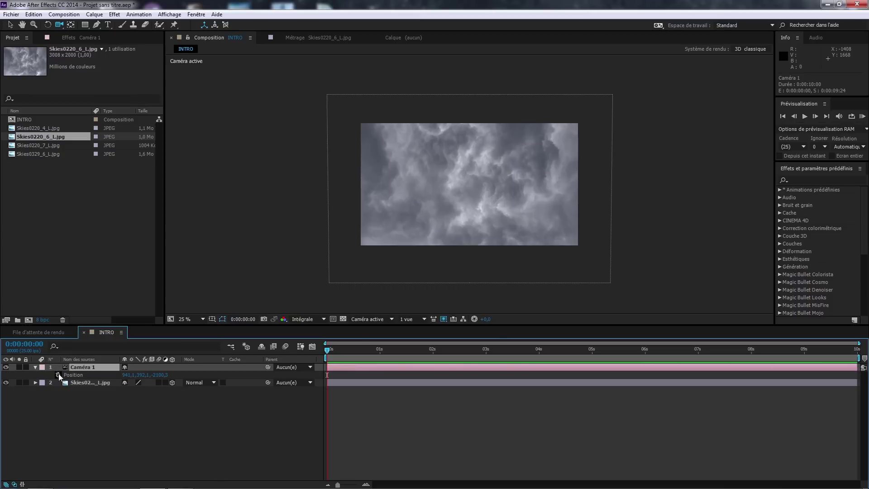
click(36, 367)
click(36, 367)
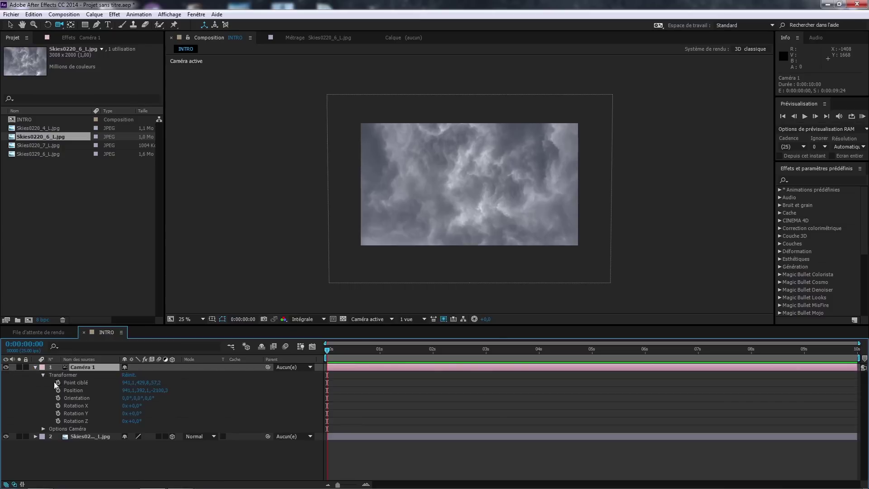
click(67, 374)
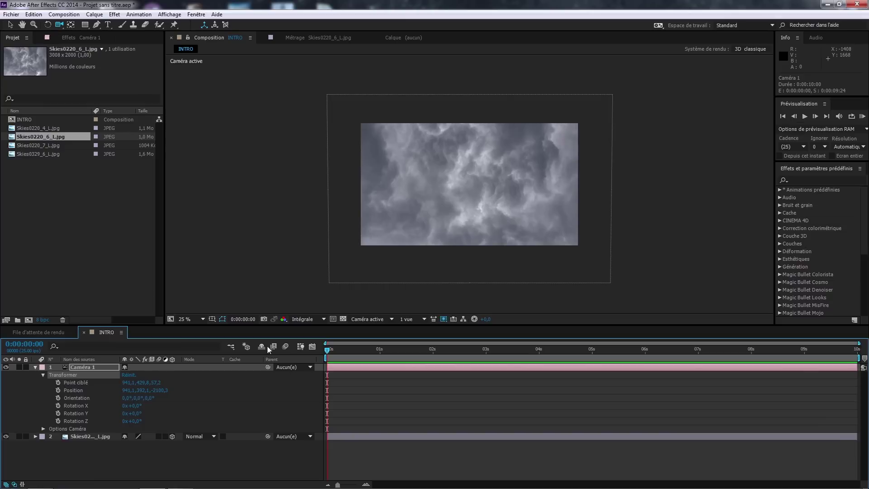
click(58, 383)
click(58, 390)
click(58, 398)
click(58, 406)
click(58, 413)
click(58, 421)
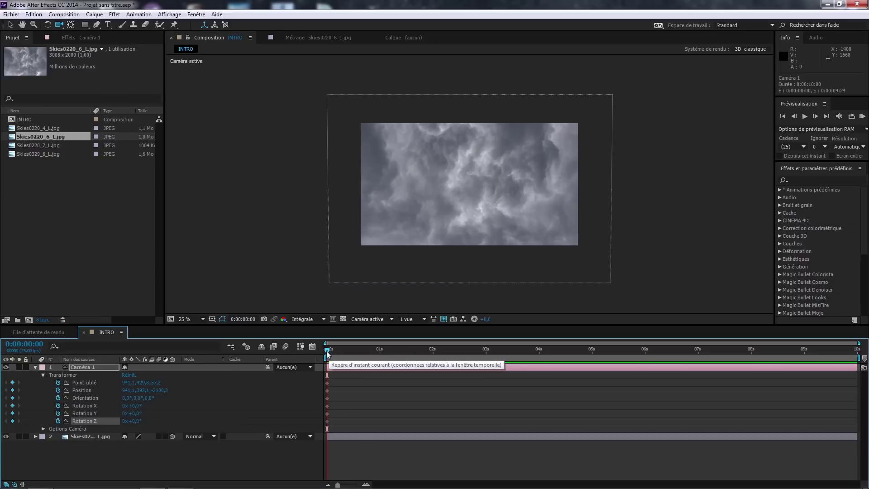
key(Page_Down)
key(Page_Down)
key(Page_Down)
key(Page_Down)
key(Page_Down)
key(Page_Down)
key(Page_Down)
key(Page_Down)
key(Page_Down)
key(Page_Down)
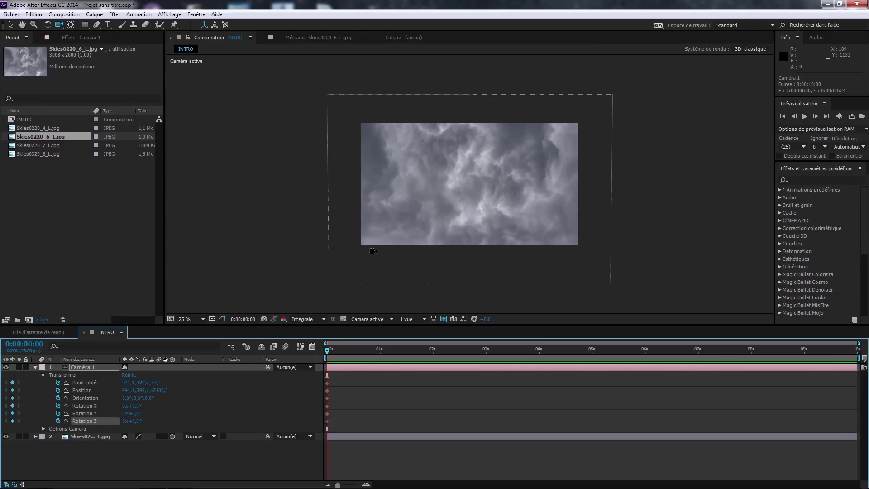
Step: Scale the Skies0220_6_L.jpg layer down to about 78%, so it only just spans the frame's width
key(v)
click(599, 209)
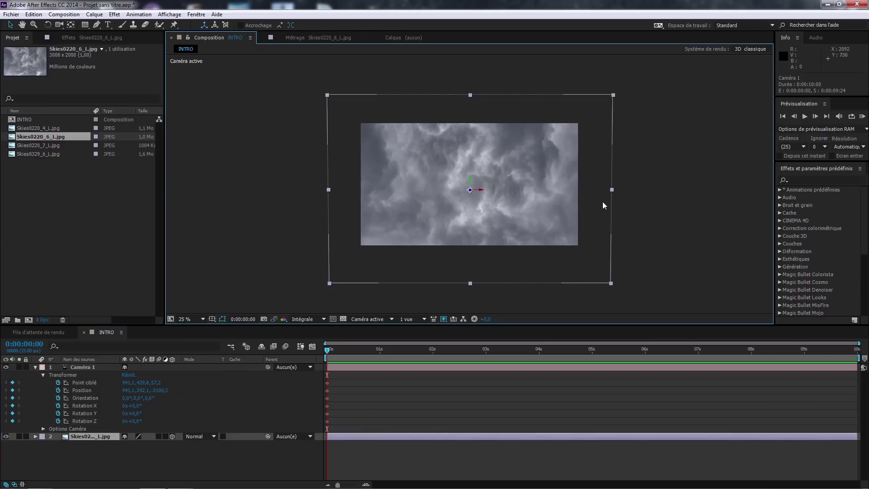
drag(613, 190, 582, 192)
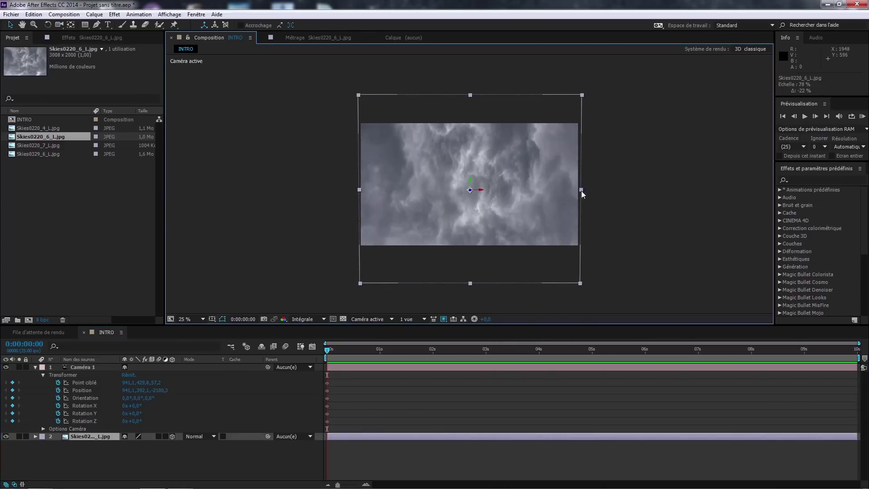
Step: Select Caméra 1, move the current time to 7 seconds and end the work area there
click(83, 368)
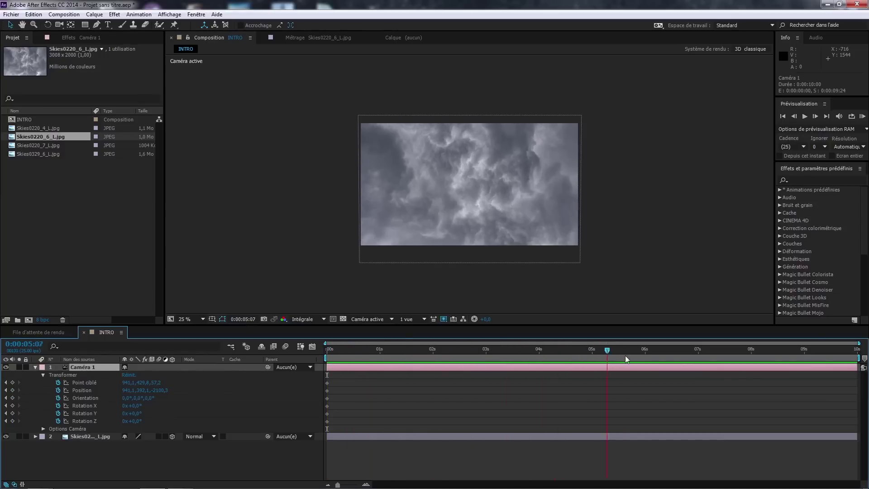
drag(678, 358, 853, 355)
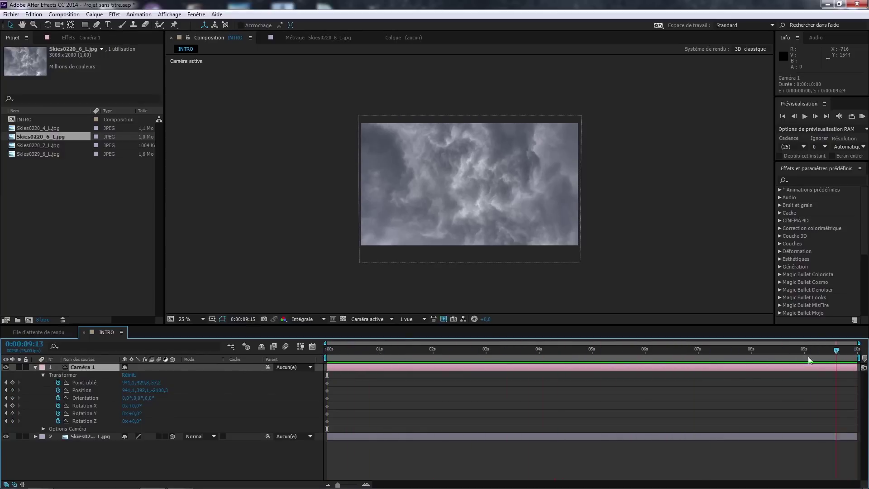
click(702, 350)
key(n)
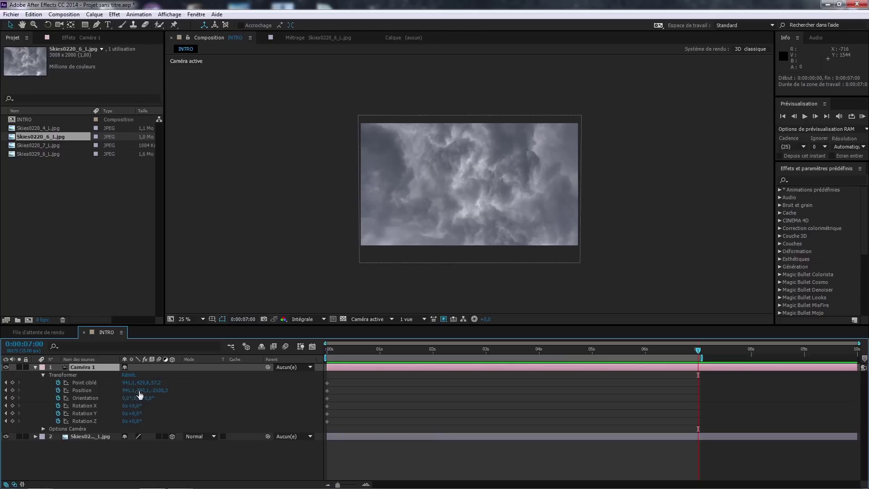
Step: Try to dolly Caméra 1 in toward the sky layer at 7 seconds with the camera tool
click(477, 202)
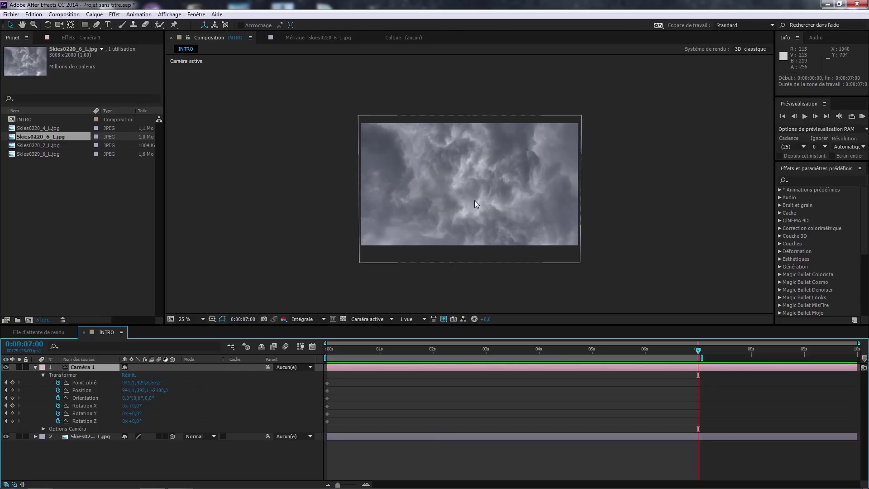
right_click(469, 180)
key(Escape)
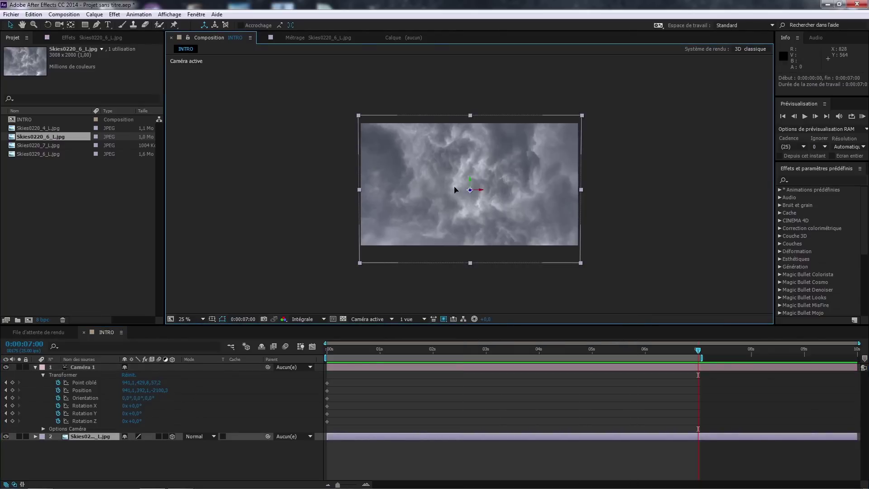
click(80, 365)
key(c)
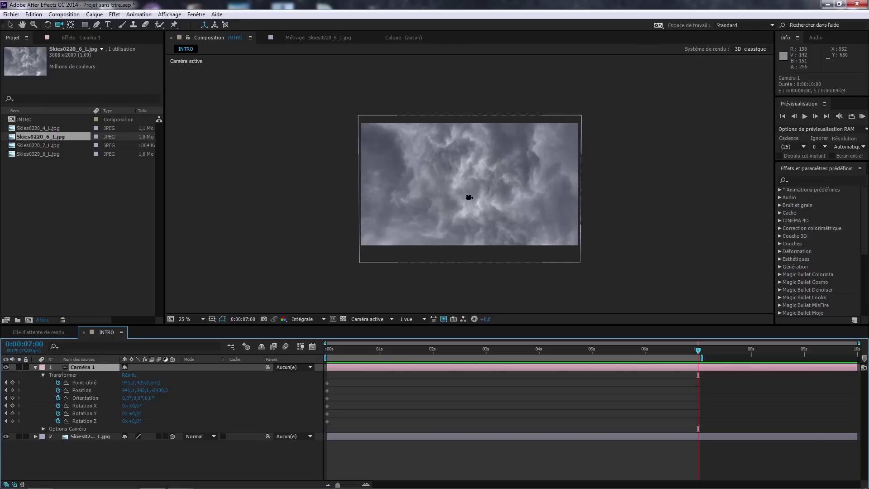
drag(483, 191, 478, 108)
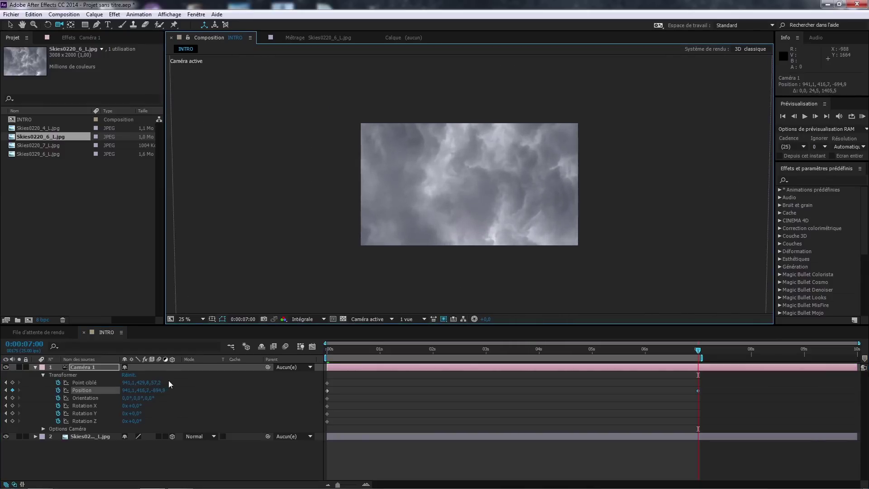
drag(457, 188, 459, 398)
key(ctrl+z)
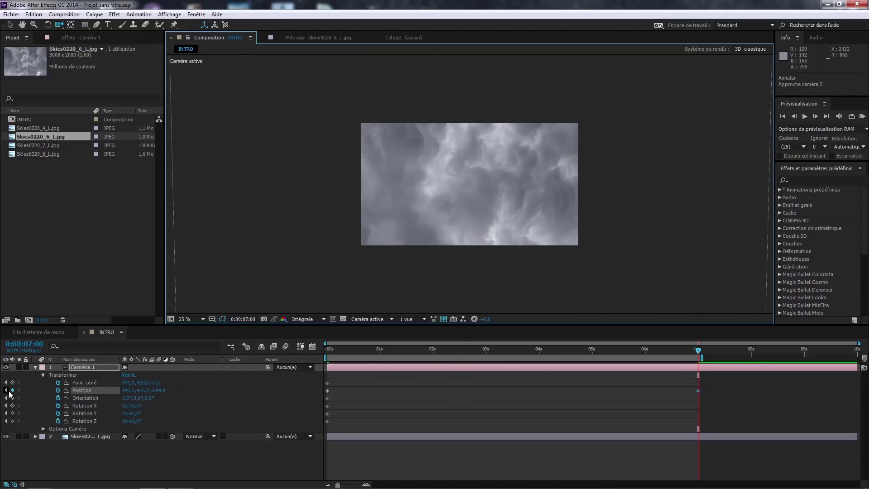
key(ctrl+shift+z)
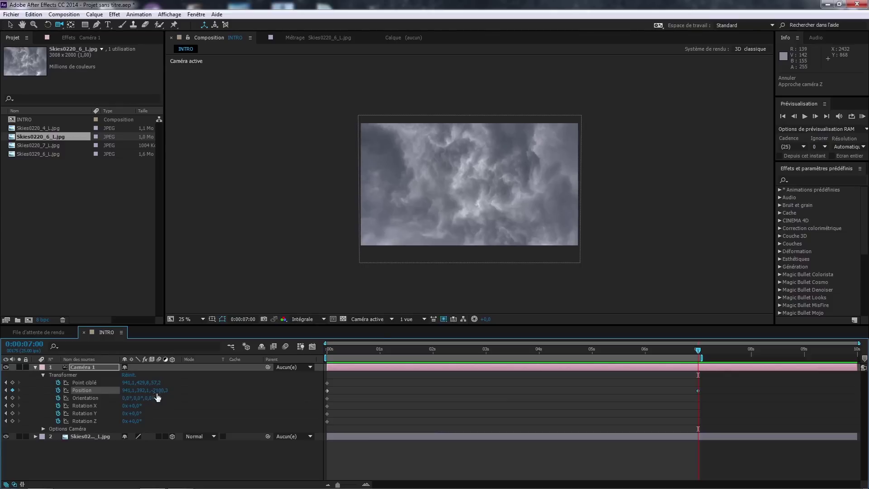
Step: Set Caméra 1's Z position to about -824 at 7 seconds and scrub through the forward move
drag(161, 391, 723, 380)
mouse_move(697, 349)
mouse_down()
mouse_move(273, 357)
mouse_move(693, 357)
mouse_up()
key(Home)
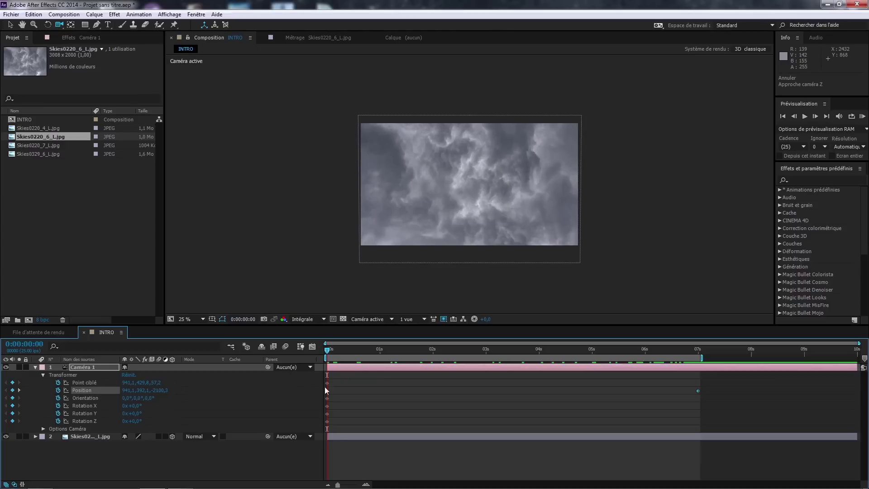
drag(326, 348, 705, 359)
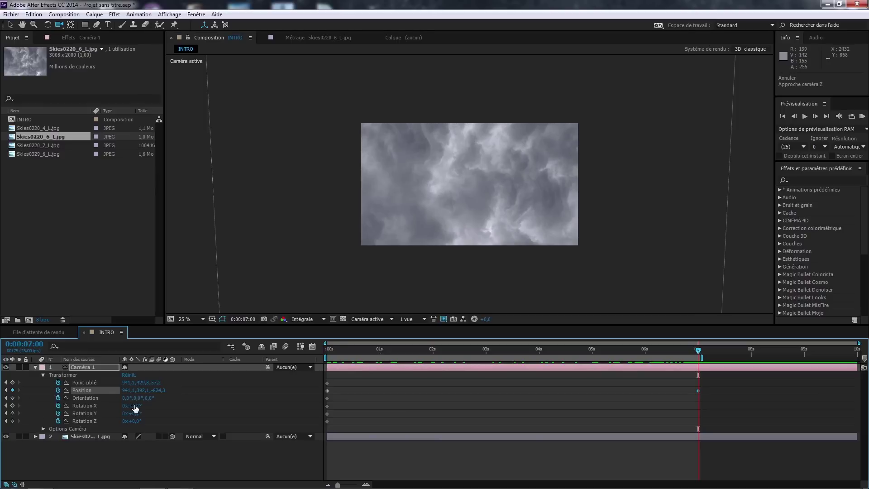
Step: Set Caméra 1's Z orientation to 10° at 7 seconds and scrub through the combined move and roll
drag(128, 399, 153, 400)
key(ctrl+z)
key(ctrl+z)
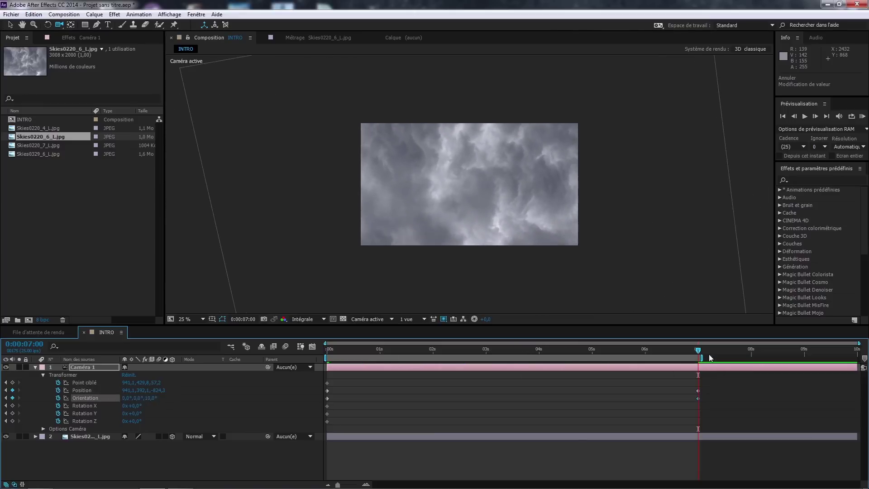
drag(698, 353, 258, 384)
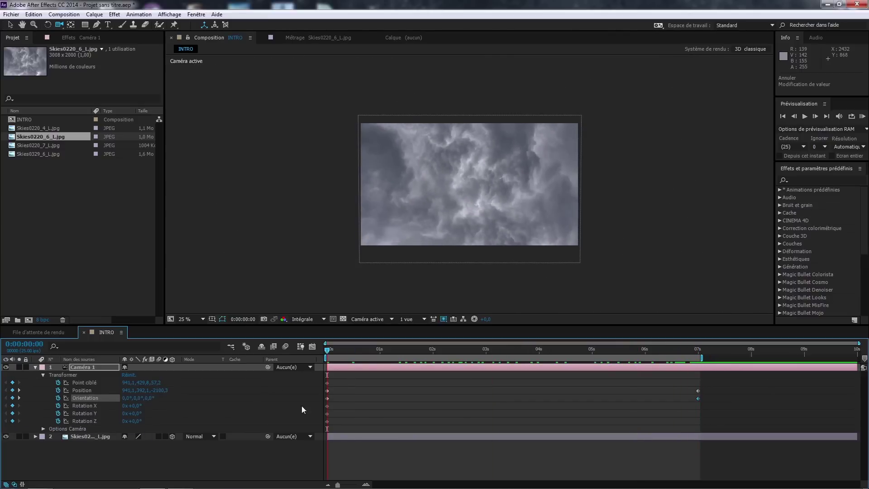
drag(328, 351, 323, 383)
click(699, 349)
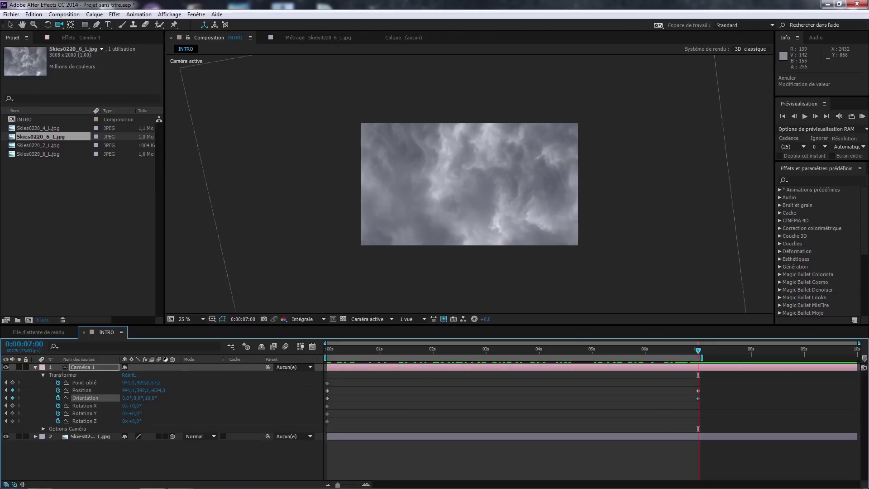
click(532, 396)
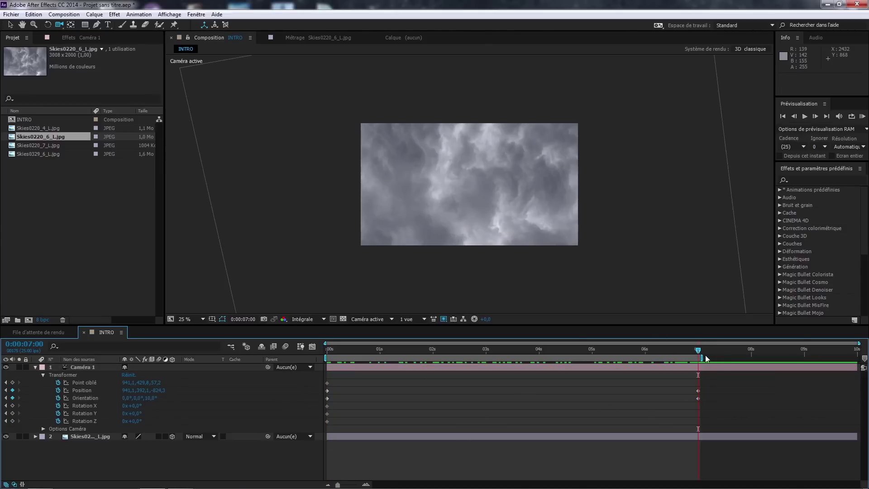
drag(698, 350, 327, 348)
Step: Push the Skies0220_6_L.jpg layer back from the camera to a Z position of about 788
key(v)
click(402, 255)
drag(687, 350, 697, 351)
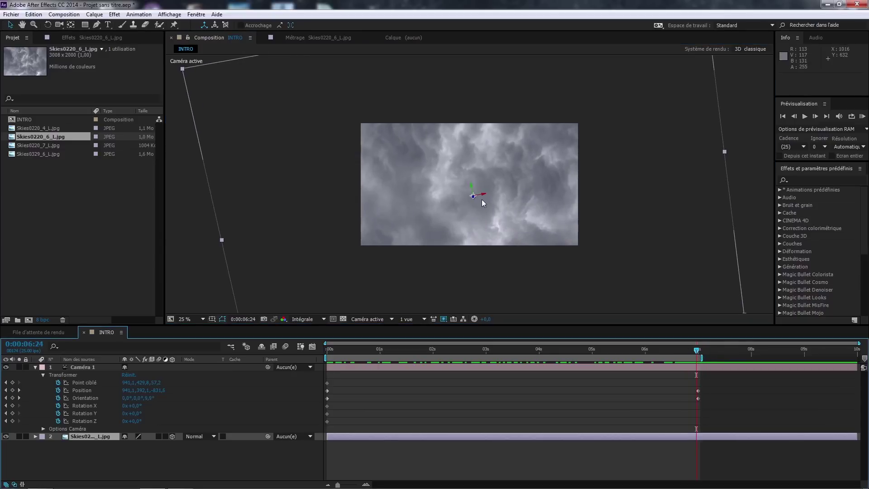
drag(472, 202, 260, 378)
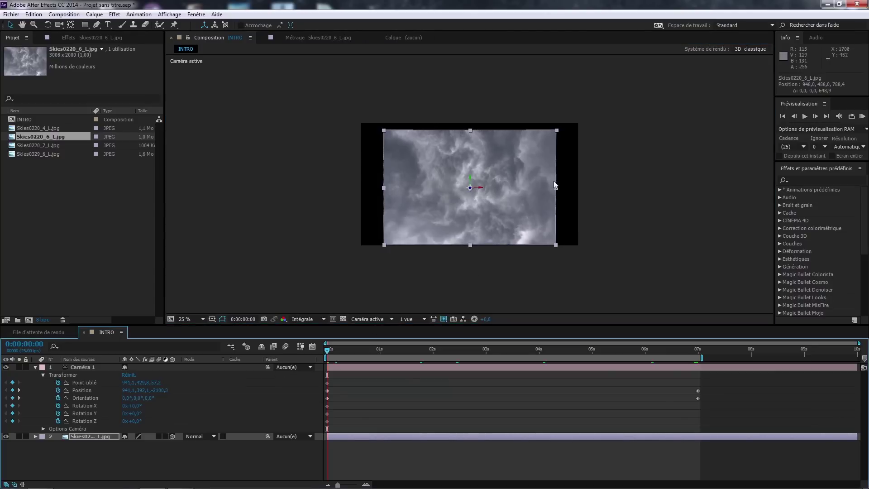
Step: Enlarge the Skies0220_6_L.jpg layer to cover the frame at 0 seconds, and preview the camera move
drag(556, 187, 579, 189)
click(605, 223)
drag(343, 352, 595, 355)
key(space)
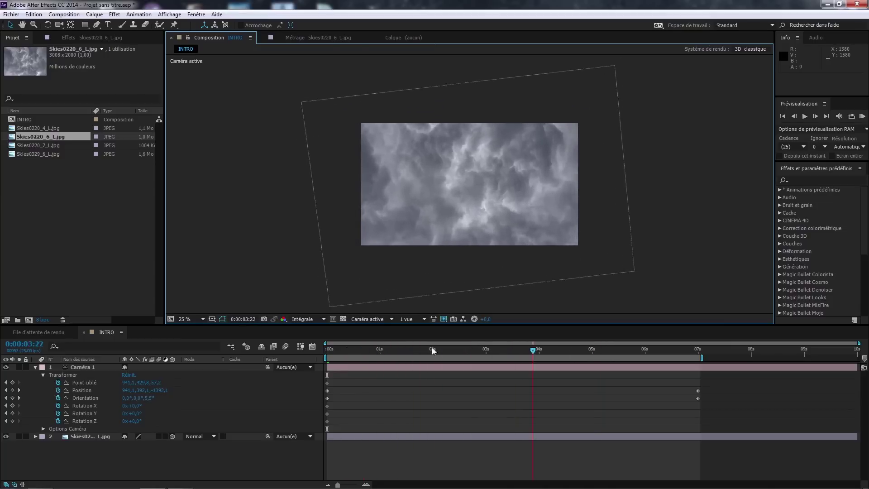
Step: Add Skies0220_7_L.jpg to the timeline between Caméra 1 and Skies0220_6_L.jpg, and move it to about 912, 656
click(47, 146)
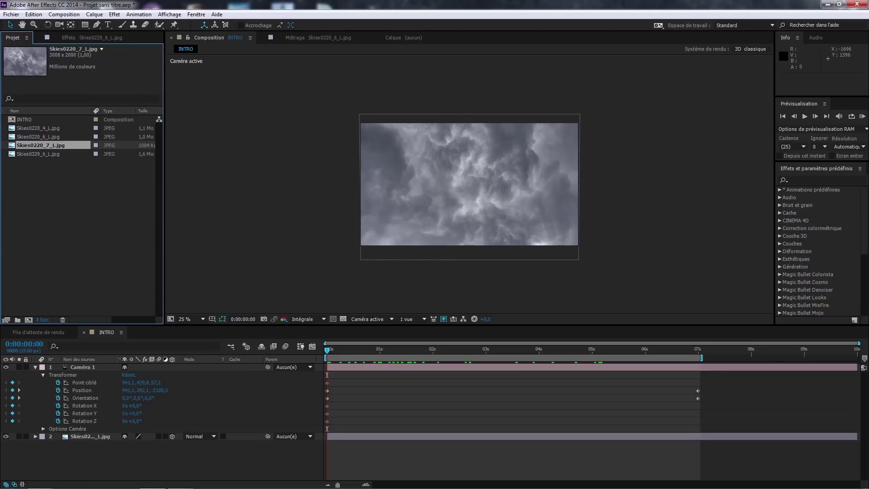
drag(117, 359, 125, 358)
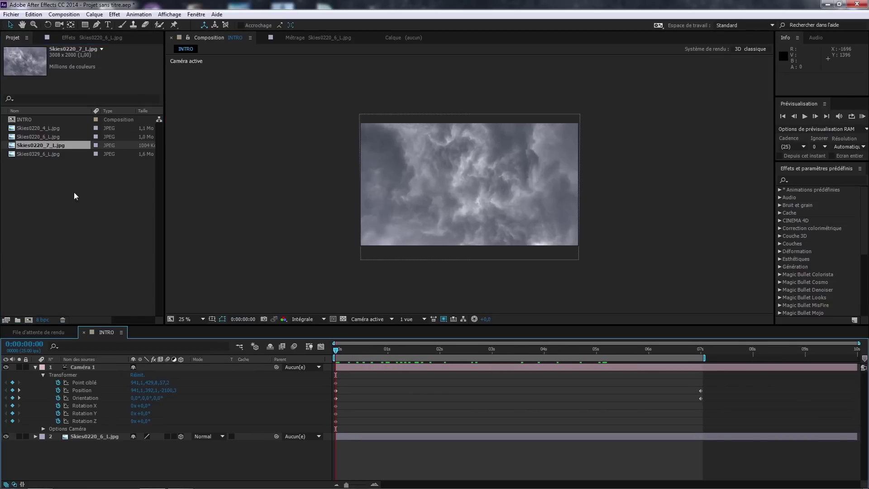
double_click(36, 145)
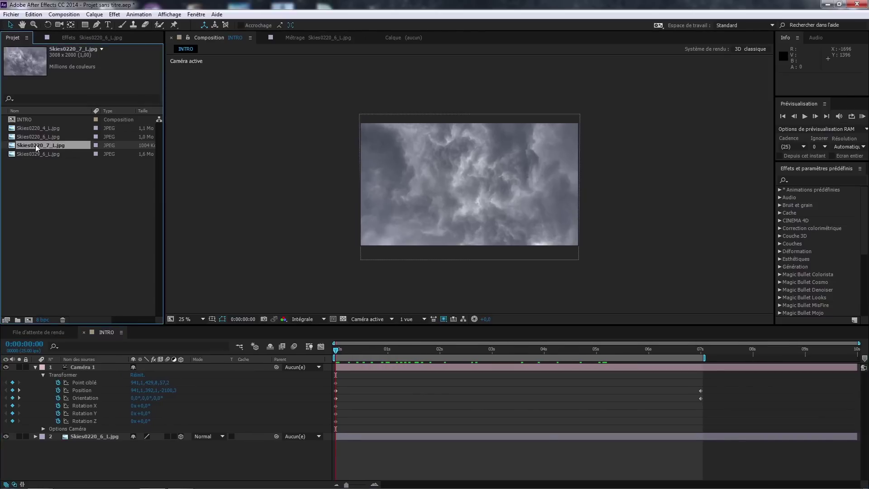
drag(34, 145, 98, 433)
drag(594, 200, 589, 214)
drag(336, 354, 356, 351)
drag(423, 349, 247, 352)
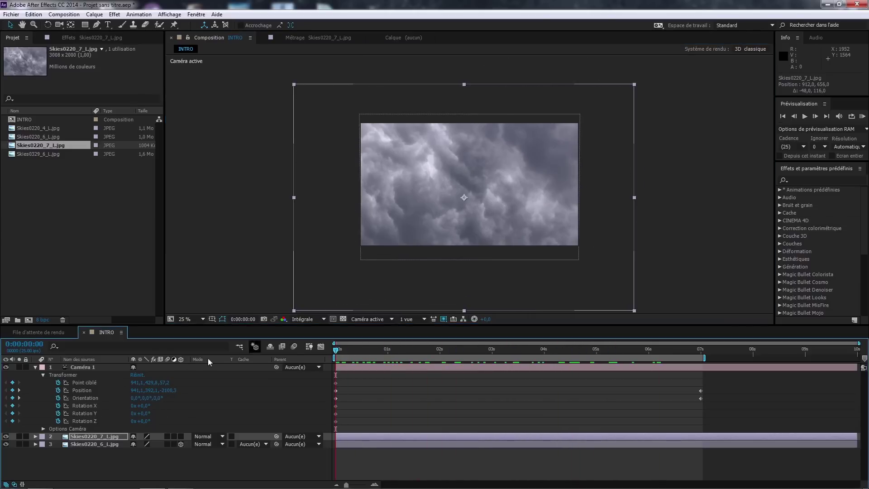
Step: Make the Skies0220_7_L.jpg layer 3D and scrub through the camera move to check it
click(181, 437)
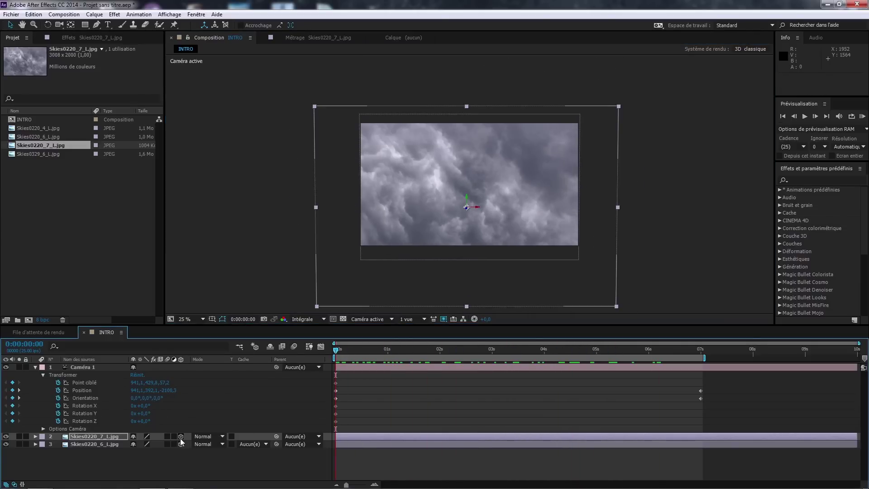
drag(337, 351, 500, 351)
drag(580, 359, 344, 359)
drag(397, 350, 454, 349)
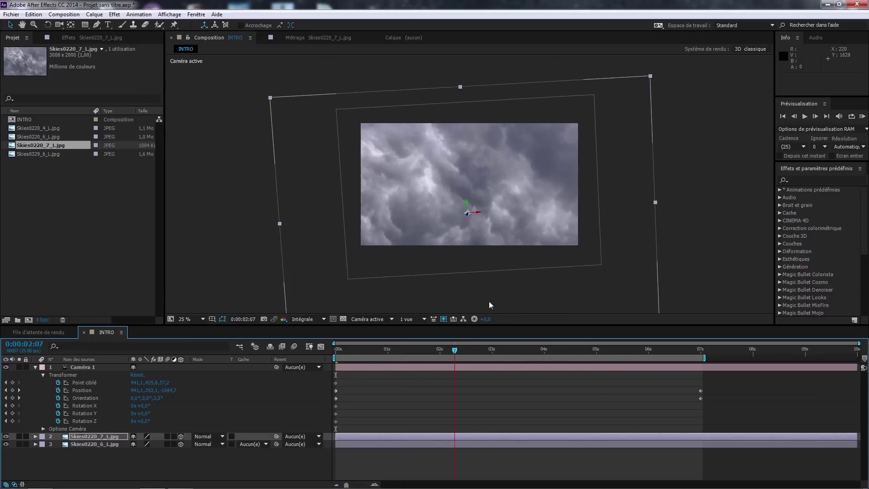
Step: Reposition the Skies0220_7_L.jpg layer to about 947, 476, 4 and scrub forward to check its framing
drag(622, 214, 569, 180)
drag(501, 170, 523, 194)
scroll(473, 163, up, 2)
scroll(457, 188, down, 2)
drag(455, 350, 578, 350)
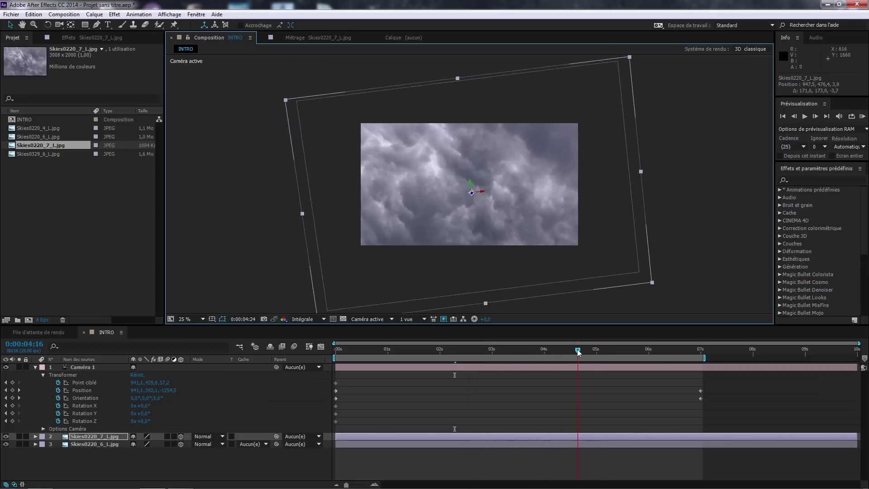
Step: Apply the Masquage par extraction effect to the Skies0220_7_L.jpg layer
click(88, 438)
click(117, 14)
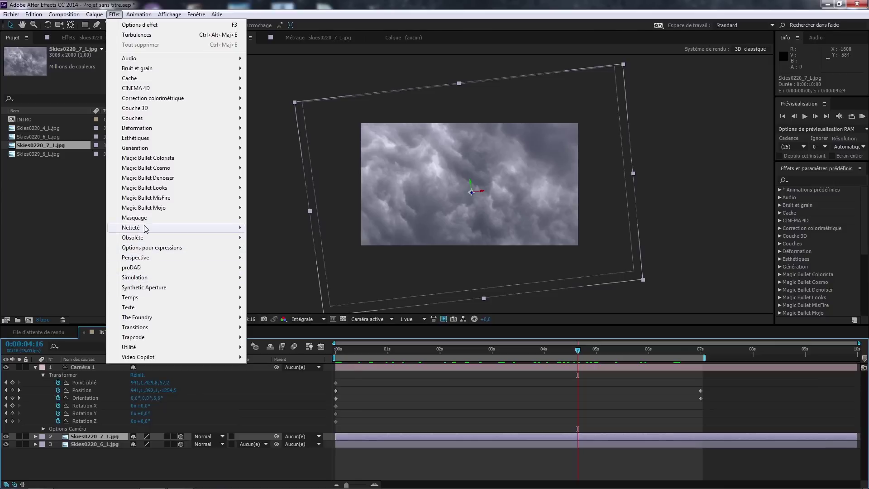
mouse_move(144, 222)
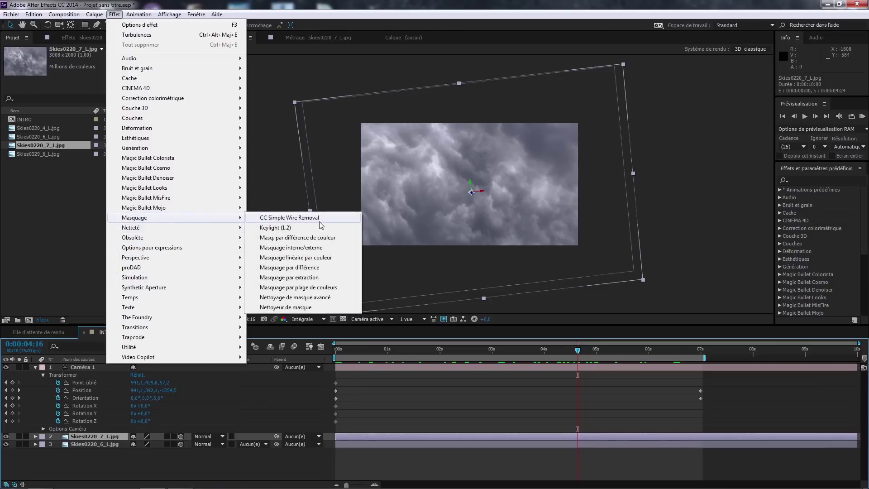
click(316, 278)
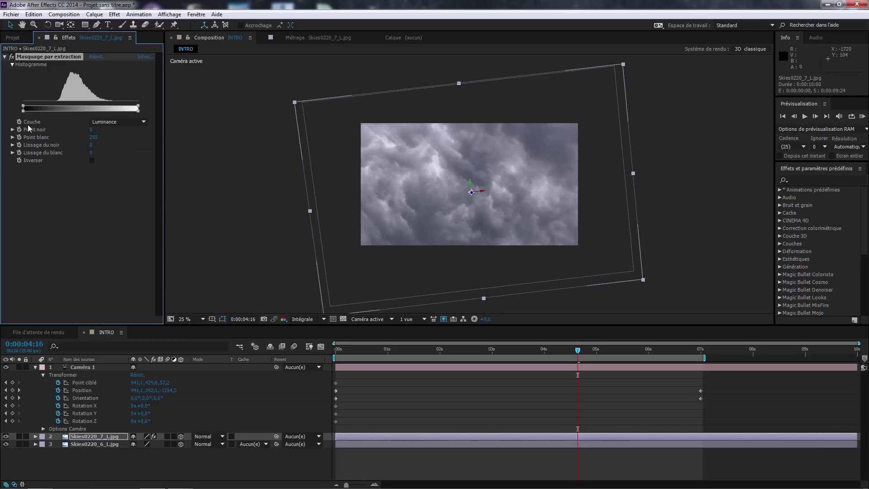
Step: Raise the extraction's black point to 106 on the luminance channel and compare the key with Skies0220_6_L.jpg hidden and shown
click(108, 122)
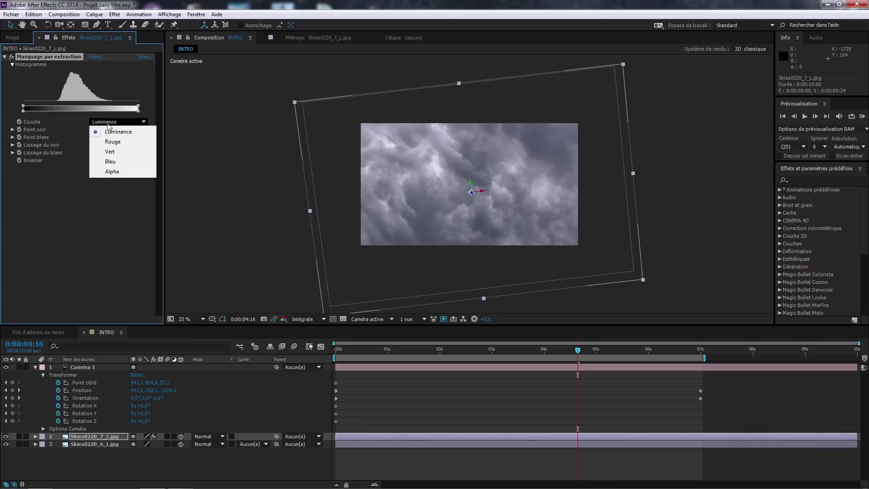
click(75, 120)
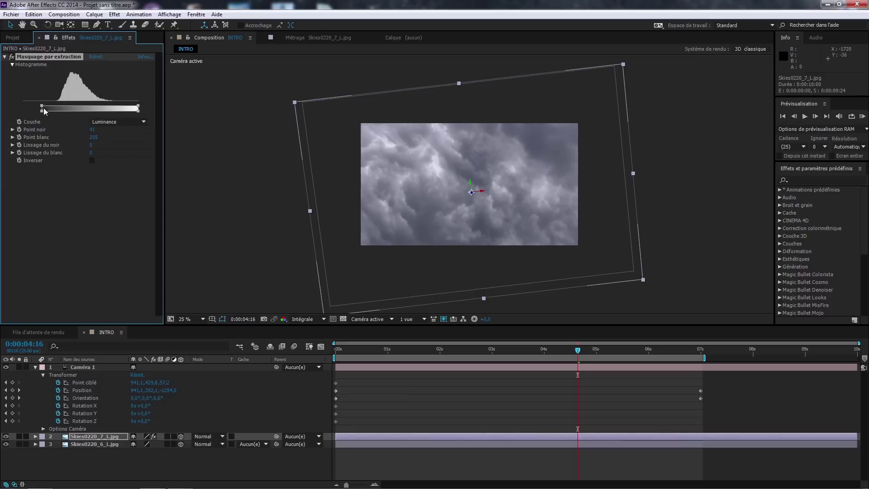
mouse_move(61, 110)
mouse_down()
mouse_move(80, 114)
mouse_move(67, 113)
mouse_up()
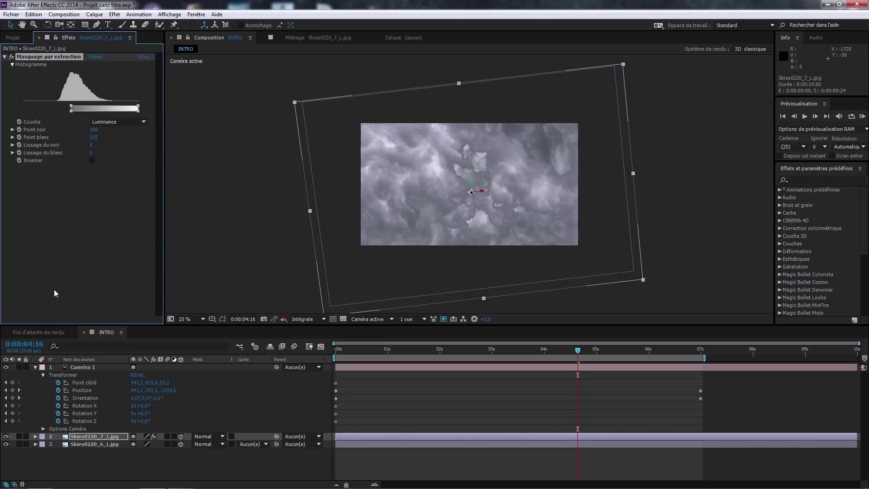
click(6, 445)
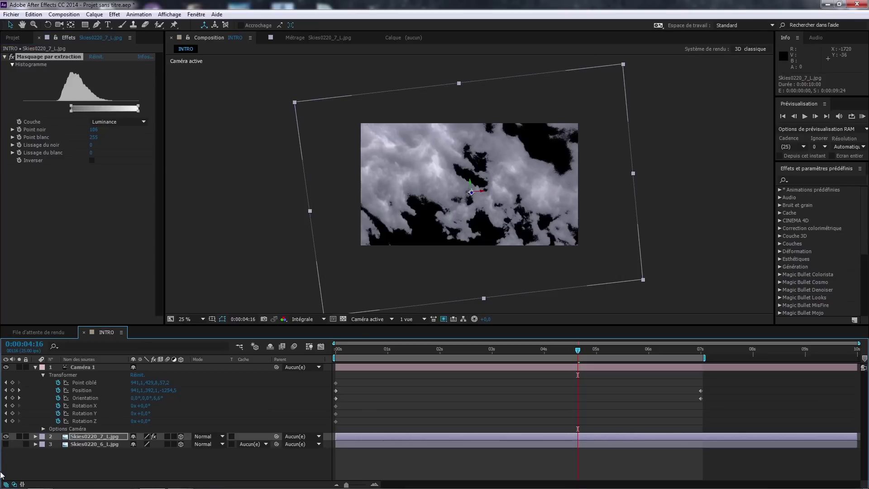
click(7, 445)
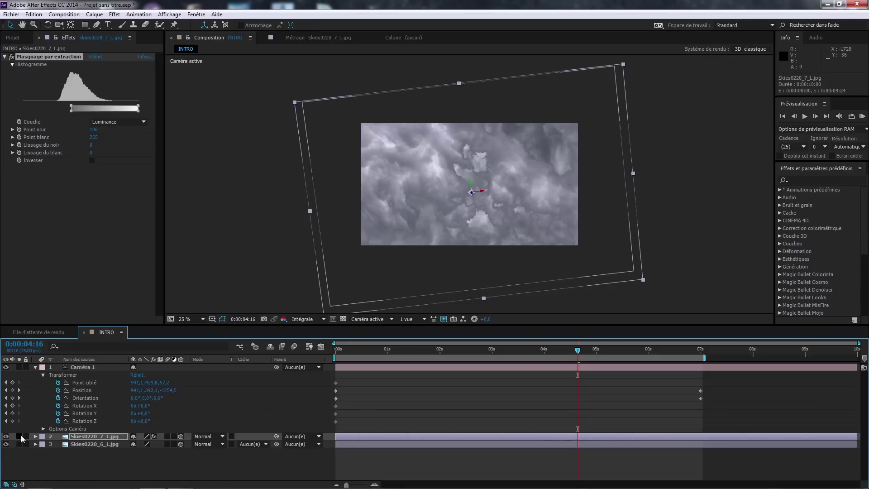
Step: Solo the Skies0220_7_L.jpg layer, raise its extraction black point to about 148 and inspect the cloud edges
click(20, 437)
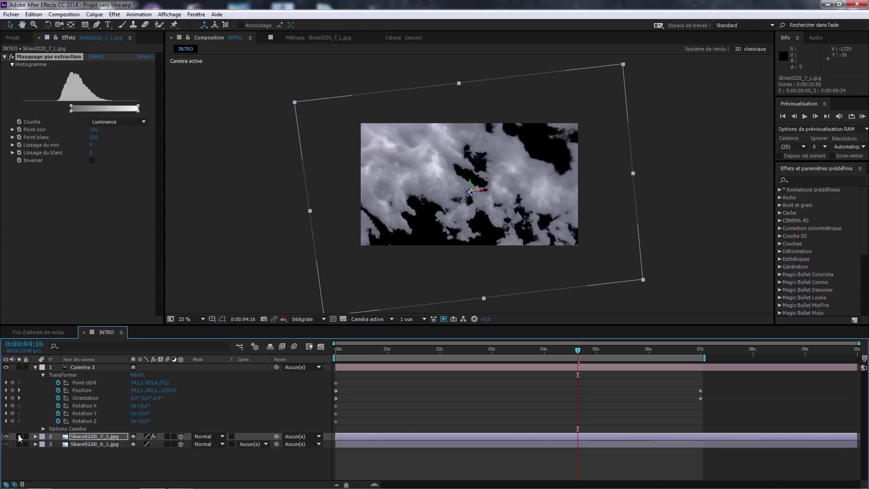
drag(70, 107, 88, 107)
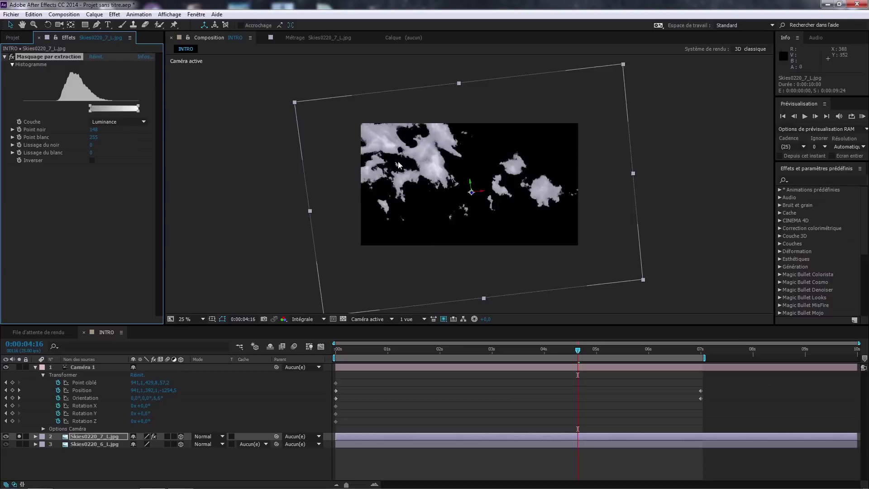
scroll(398, 162, up, 4)
drag(400, 163, 463, 187)
scroll(413, 164, up, 1)
scroll(413, 163, down, 5)
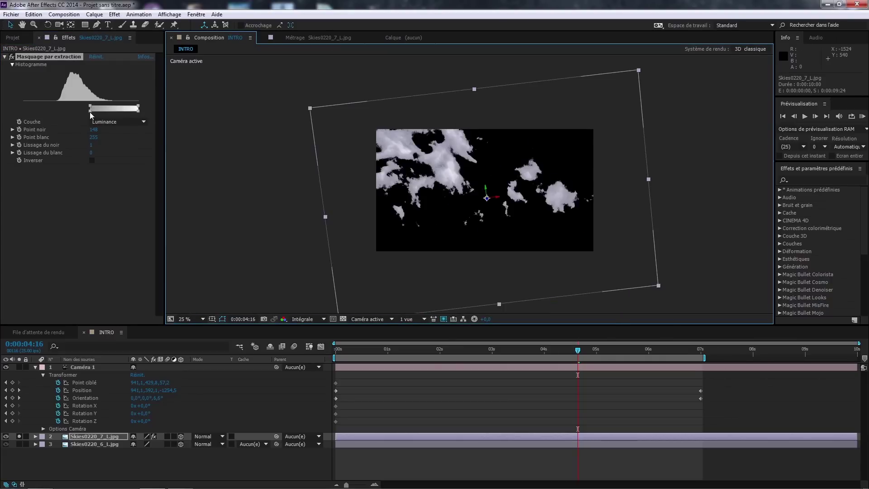
Step: Set the extraction's black softness to 137 and black point to 217, then unsolo the Skies0220_7_L.jpg layer
drag(88, 112, 57, 123)
key(period)
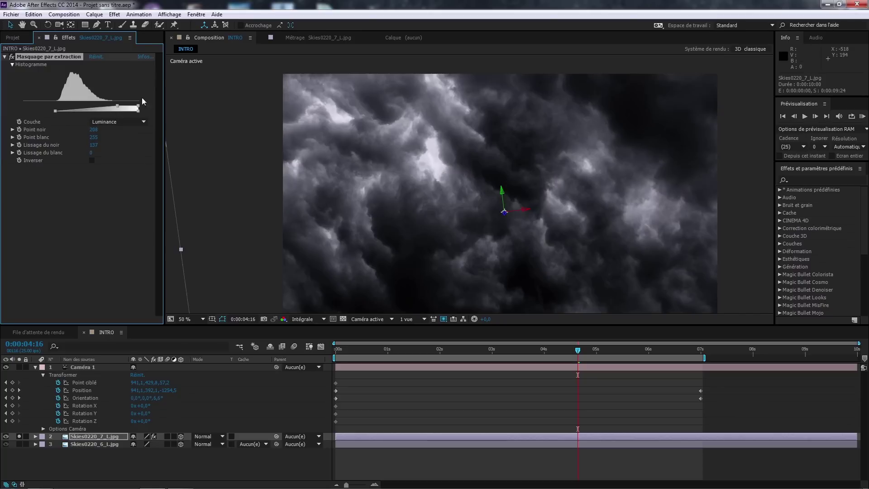
drag(115, 104, 123, 110)
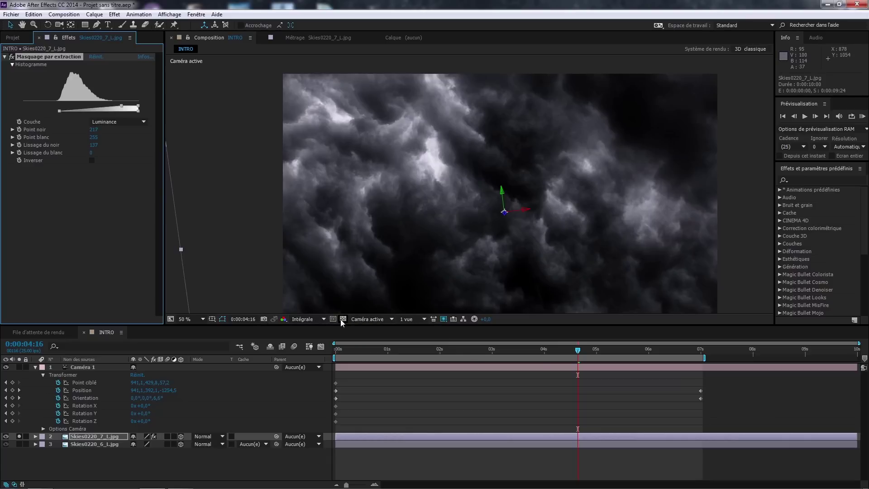
click(341, 319)
click(341, 319)
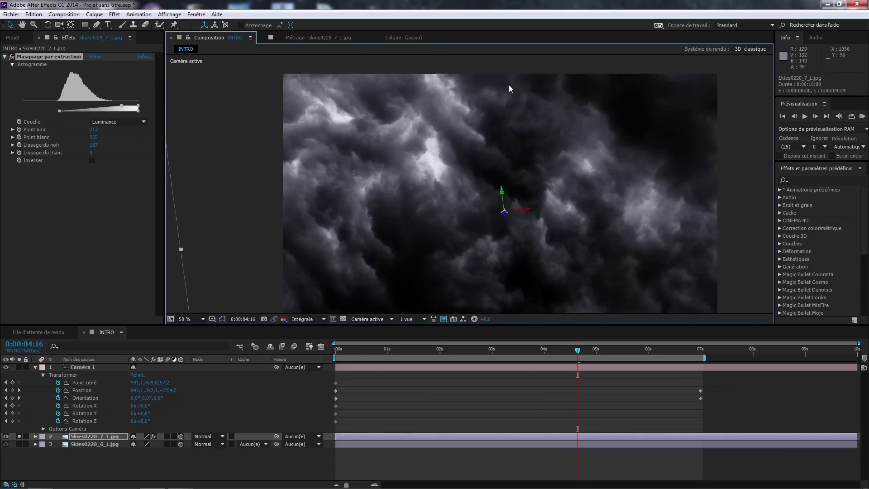
key(comma)
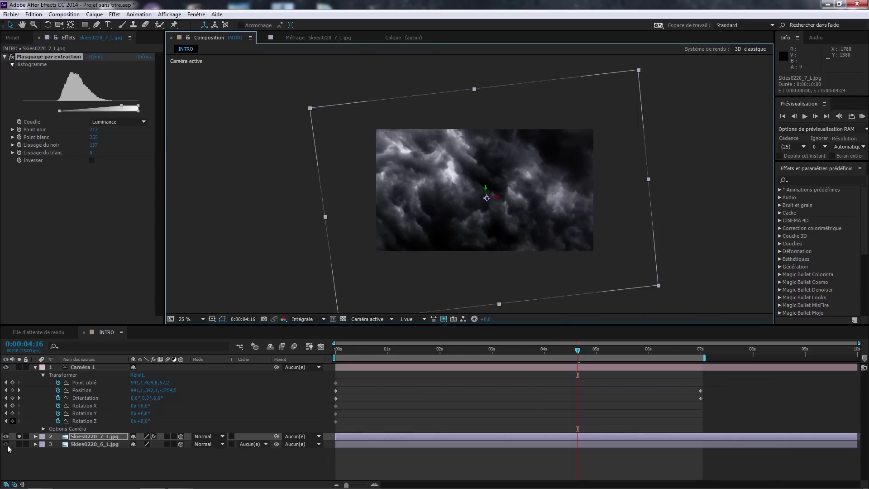
click(20, 436)
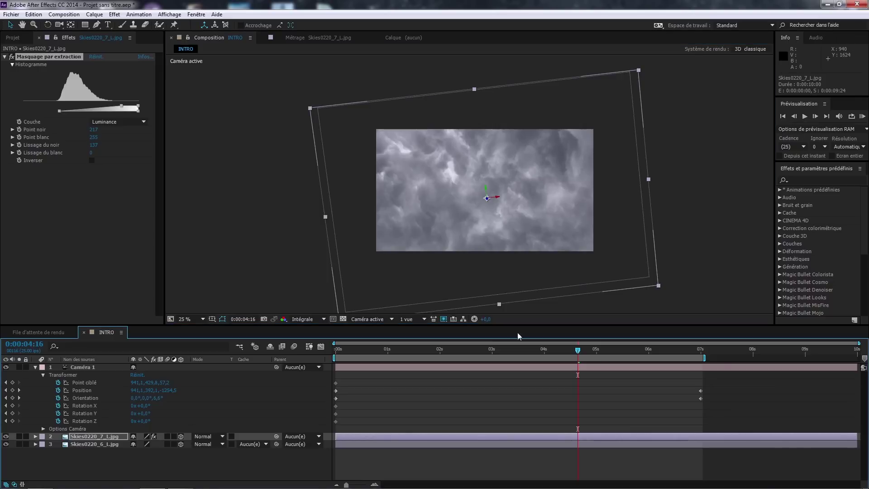
Step: Bring the Skies0220_7_L.jpg layer forward to a Z position of about -176 and scrub through the camera move
click(704, 358)
mouse_move(547, 351)
mouse_down()
mouse_move(388, 353)
mouse_move(563, 350)
mouse_up()
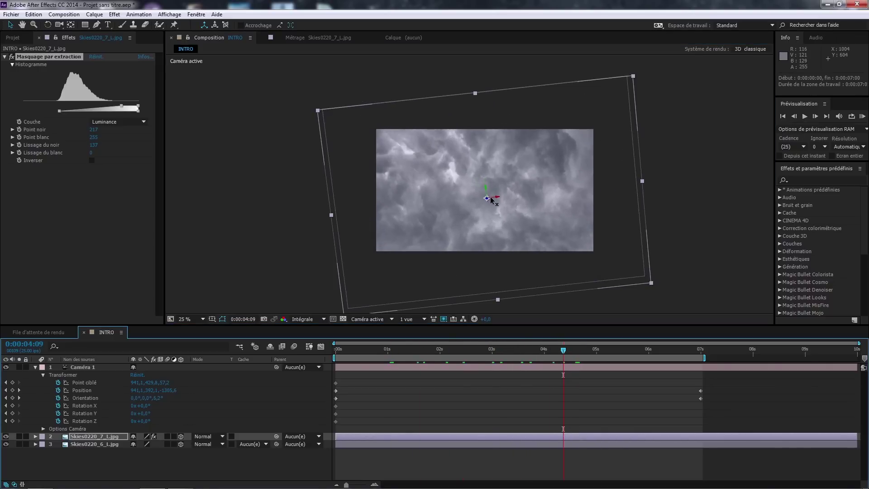
drag(487, 199, 382, 224)
drag(471, 349, 631, 357)
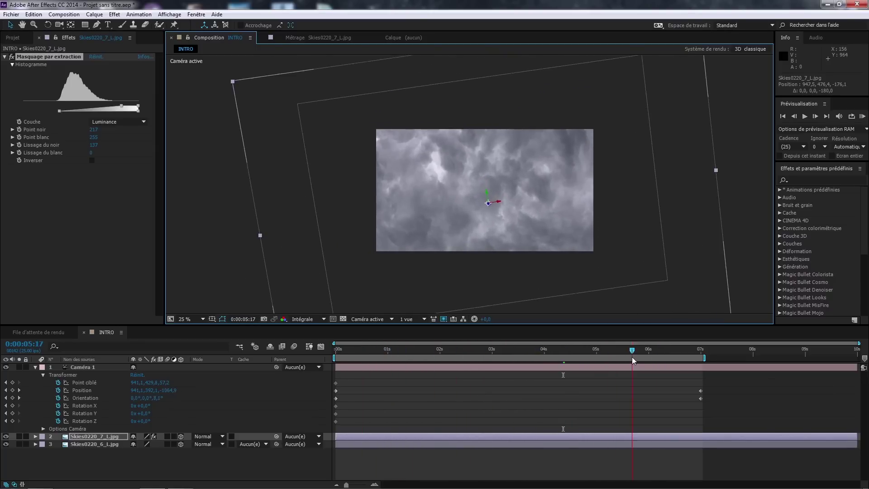
Step: Move the Skies0220_7_L.jpg layer to about 947.5, 453.1, -300.1 and scrub back to the start of the composition
mouse_move(487, 196)
mouse_down()
mouse_move(489, 217)
mouse_move(488, 197)
mouse_up()
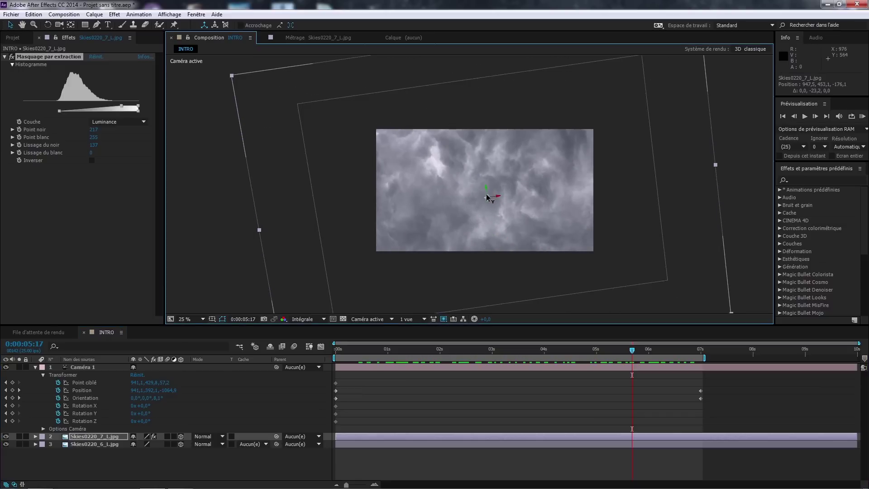
drag(644, 352, 699, 352)
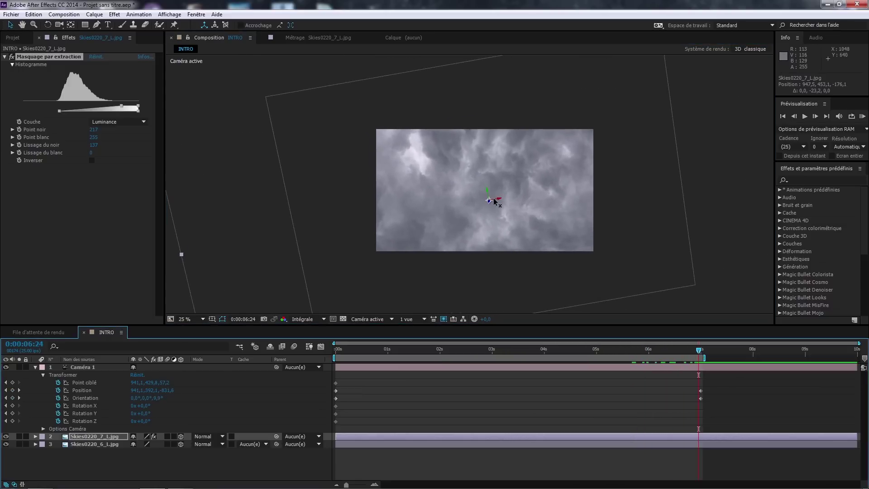
drag(489, 204, 370, 217)
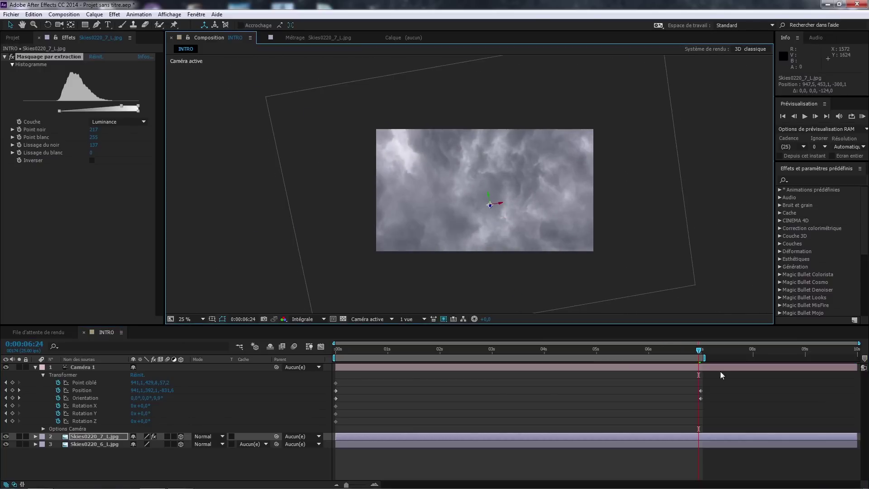
drag(699, 355, 336, 352)
Step: Duplicate the Skies0220_7_L.jpg layer and set the copy's Z orientation to 140°
click(83, 436)
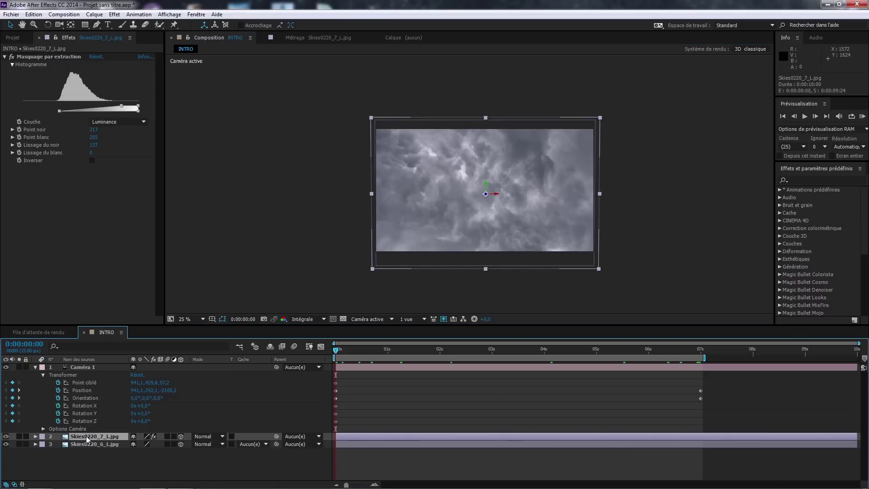
key(ctrl+d)
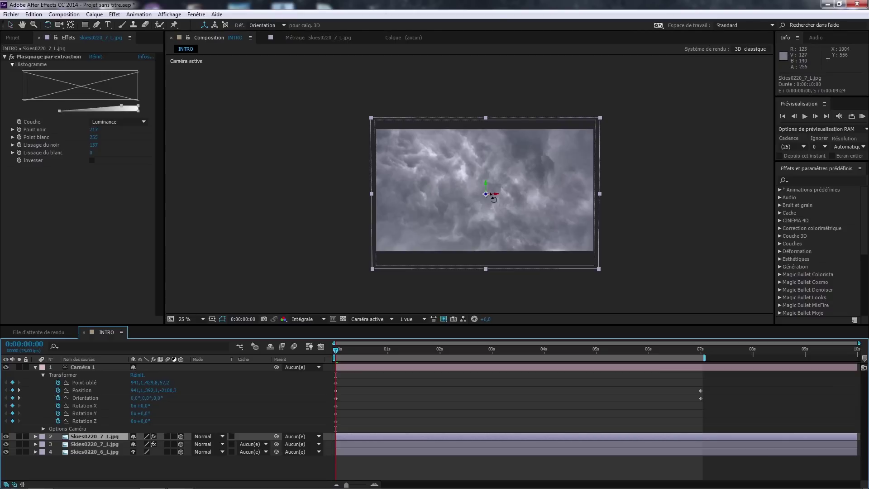
drag(486, 195, 461, 196)
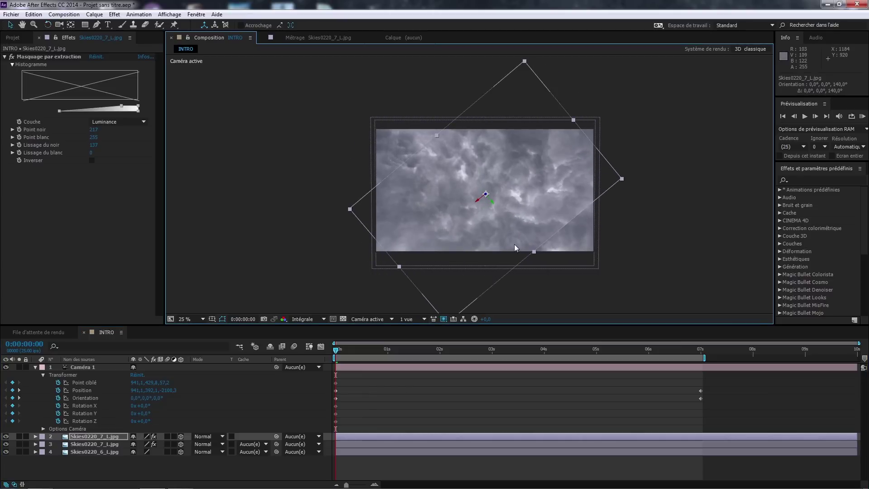
Step: Scale the rotated copy to 108 % and push it back to a Z position of about 435.9
drag(534, 252, 583, 277)
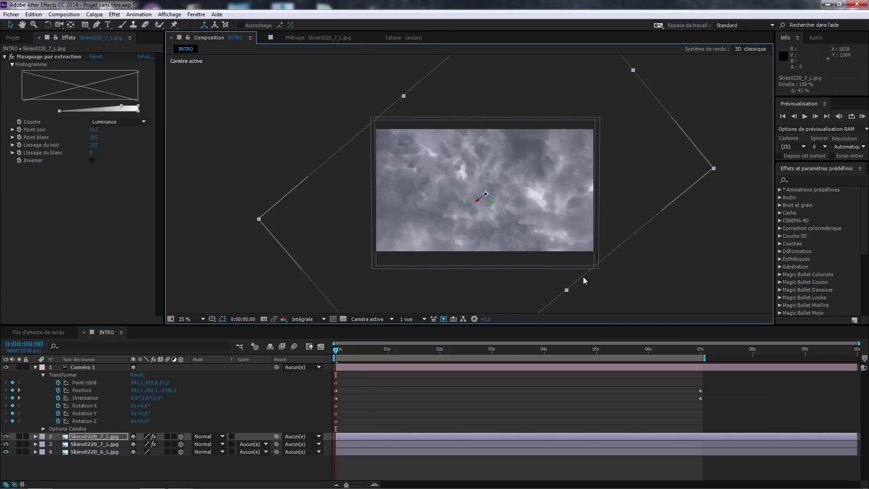
drag(486, 196, 395, 252)
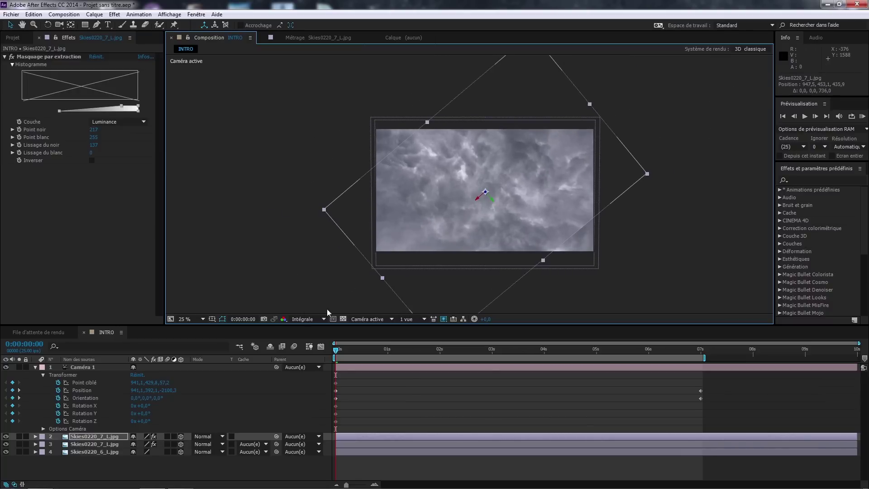
Step: Examine the spacing of the layers and camera from Vue personnalisée 1, then check the Caméra 1 view at the first frame
click(369, 319)
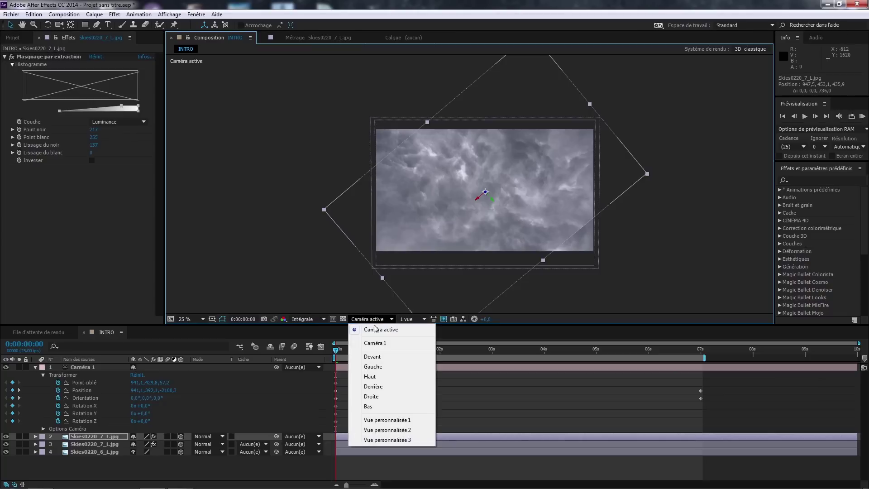
click(382, 420)
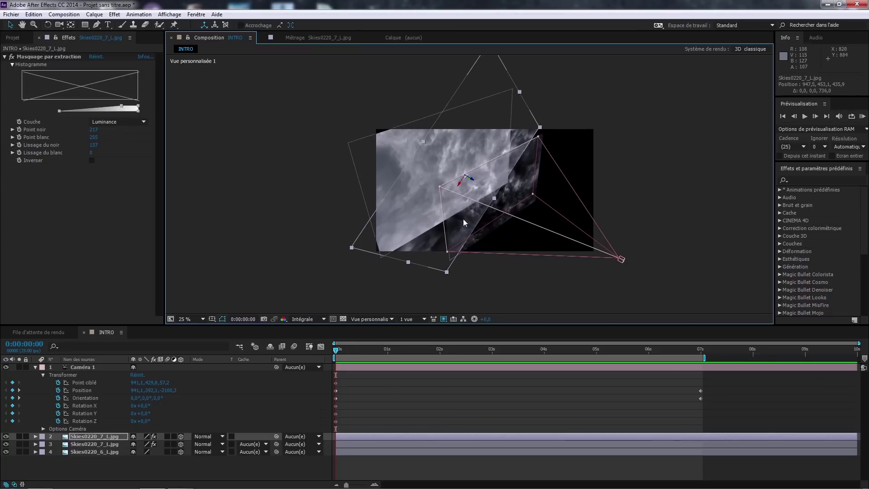
scroll(465, 222, up, 2)
drag(471, 202, 392, 183)
scroll(546, 246, down, 2)
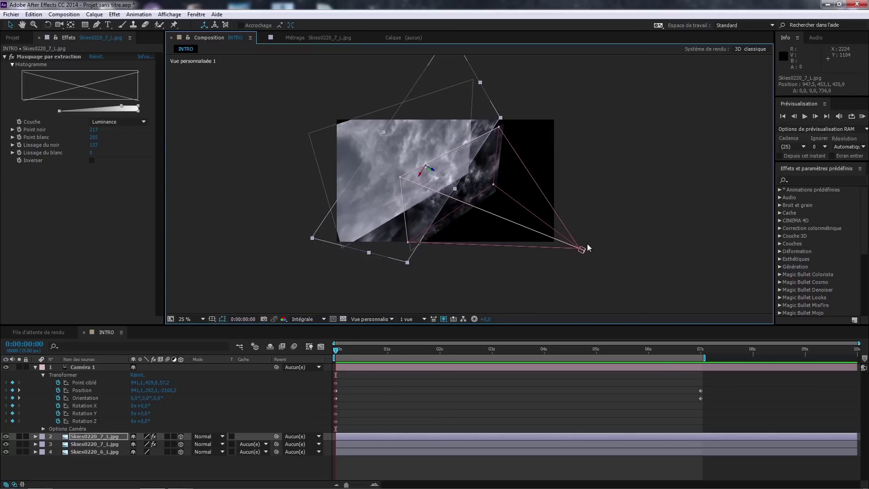
mouse_move(432, 171)
mouse_down()
mouse_move(429, 178)
mouse_move(414, 166)
mouse_move(466, 182)
mouse_move(391, 180)
mouse_move(436, 175)
mouse_up()
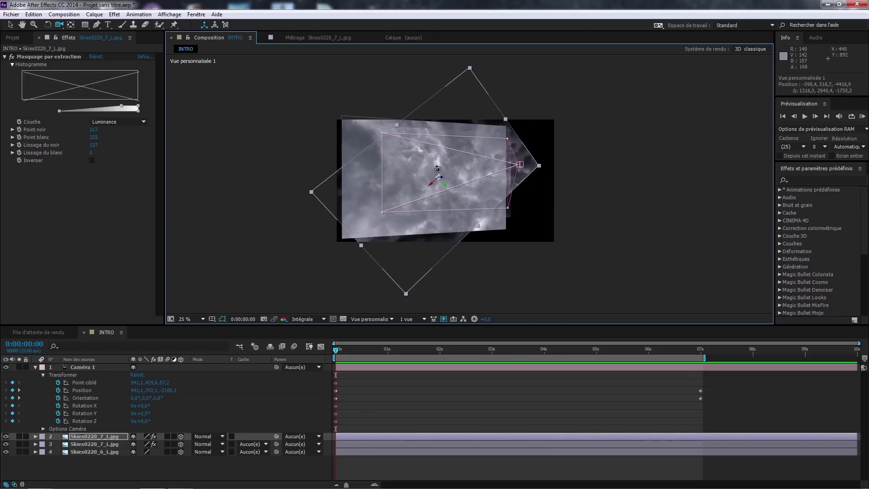
click(183, 320)
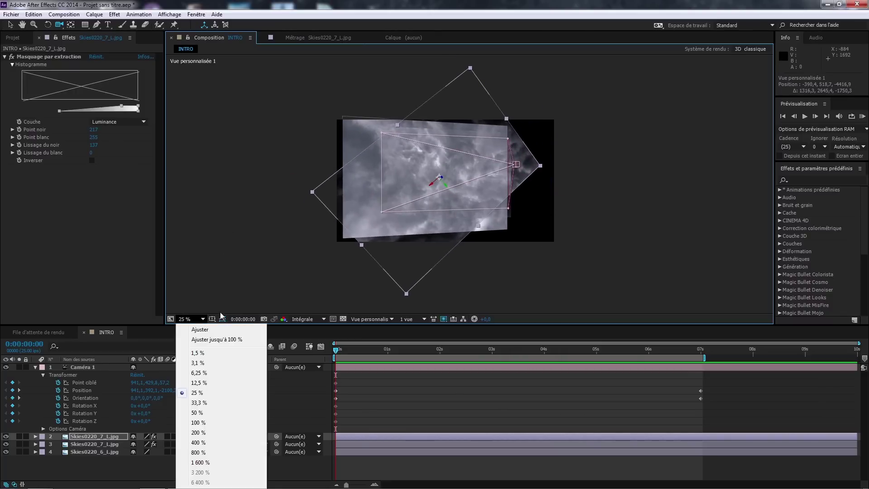
click(211, 340)
drag(508, 175, 603, 159)
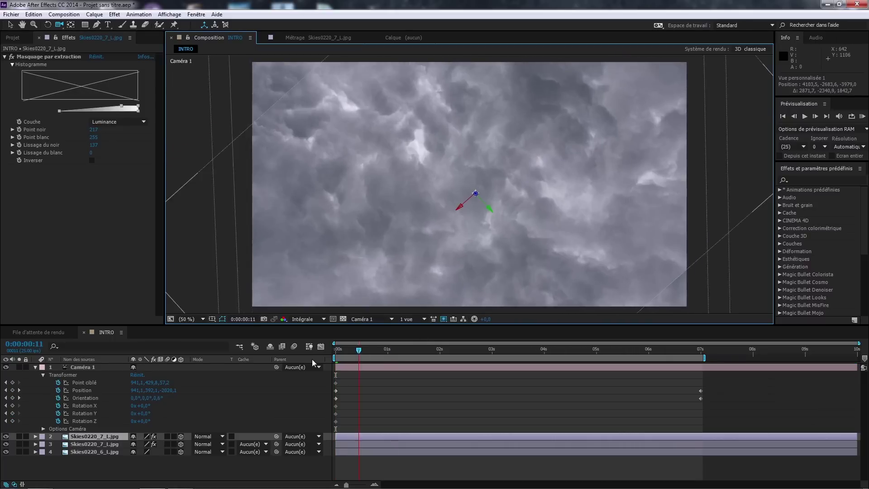
drag(313, 359, 262, 365)
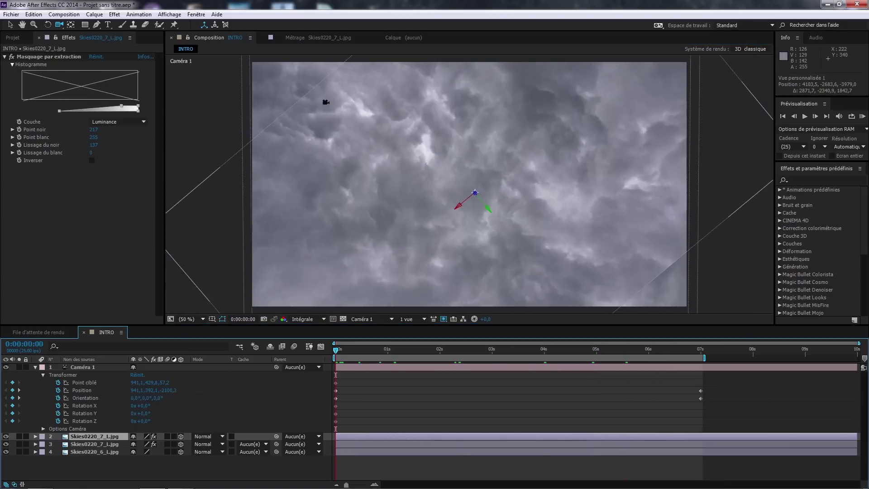
Step: Nudge Caméra 1's position to about 945.7, 396.8, -2100.4 at the first frame
key(comma)
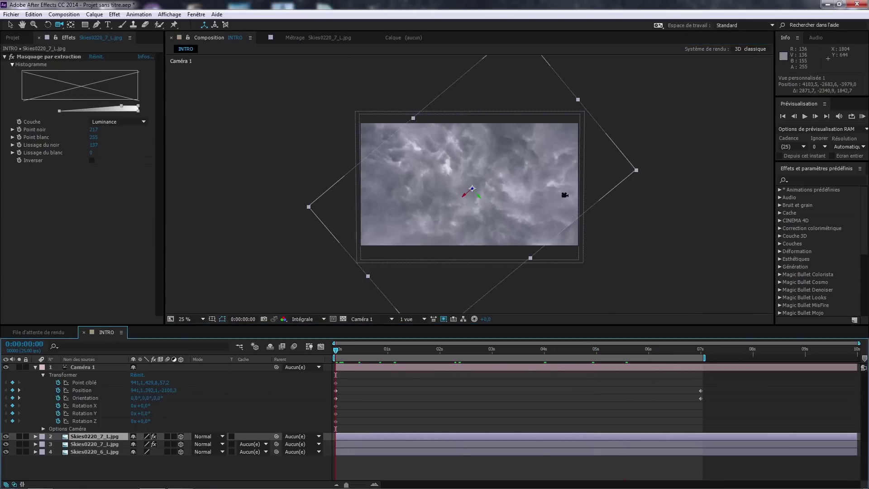
key(period)
drag(651, 257, 651, 257)
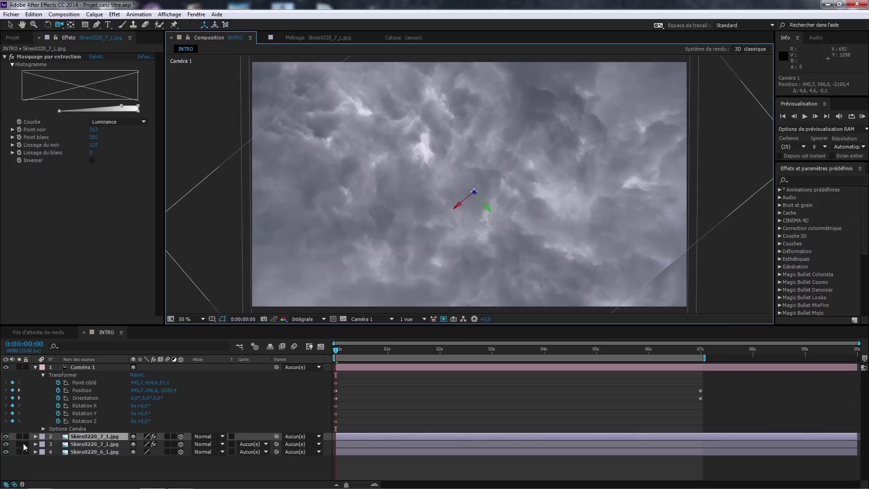
Step: Hide the original Skies0220_7_L.jpg layer and draw a closed 16-point Pen mask around the clouds on the rotated copy
click(6, 444)
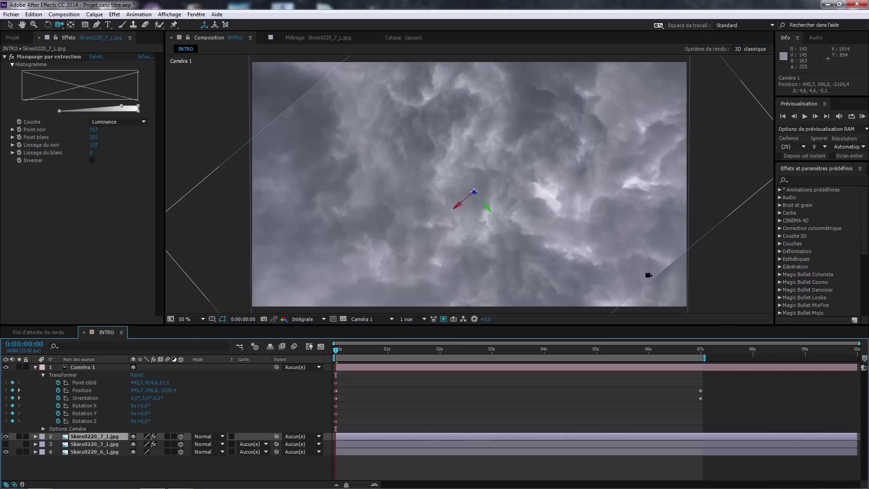
key(comma)
key(g)
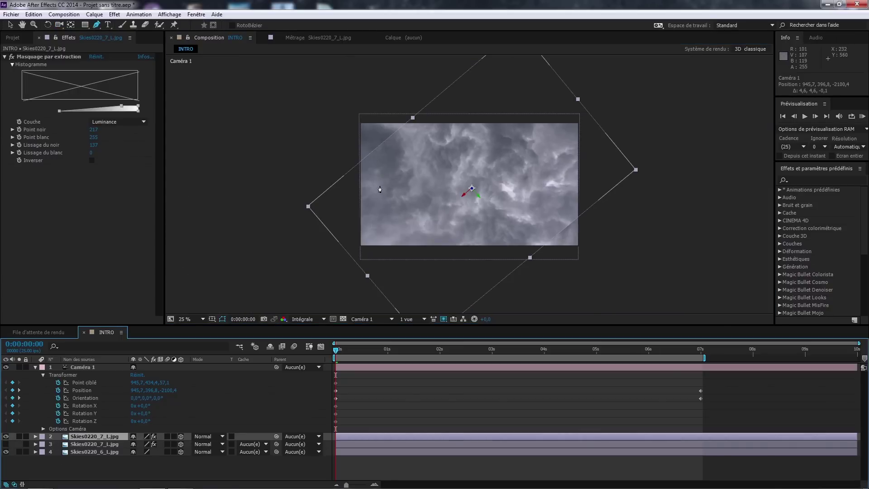
click(363, 196)
click(394, 171)
click(417, 141)
click(472, 110)
click(517, 102)
click(586, 122)
click(566, 159)
click(547, 181)
click(540, 207)
drag(526, 232, 520, 240)
click(515, 246)
click(501, 256)
click(465, 275)
click(430, 289)
click(386, 290)
click(351, 228)
click(363, 196)
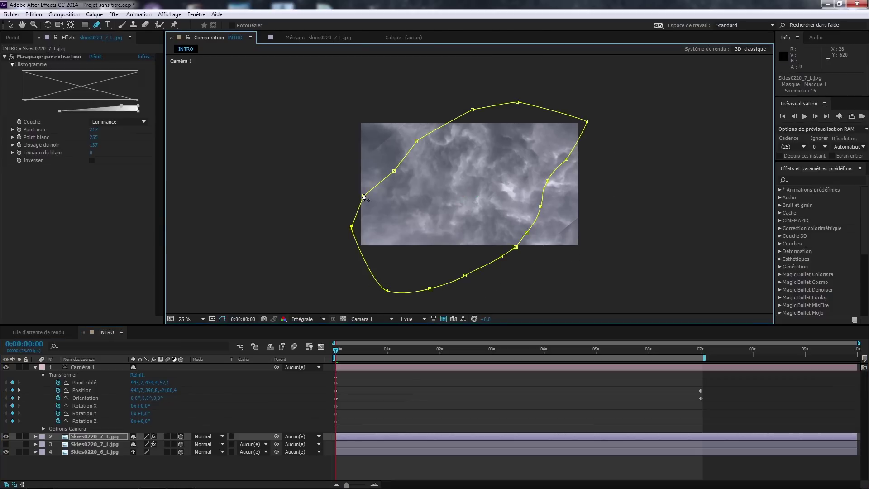
Step: Feather Masque 1 on the rotated Skies0220_7_L.jpg copy by 226 pixels and lock the mask
click(73, 438)
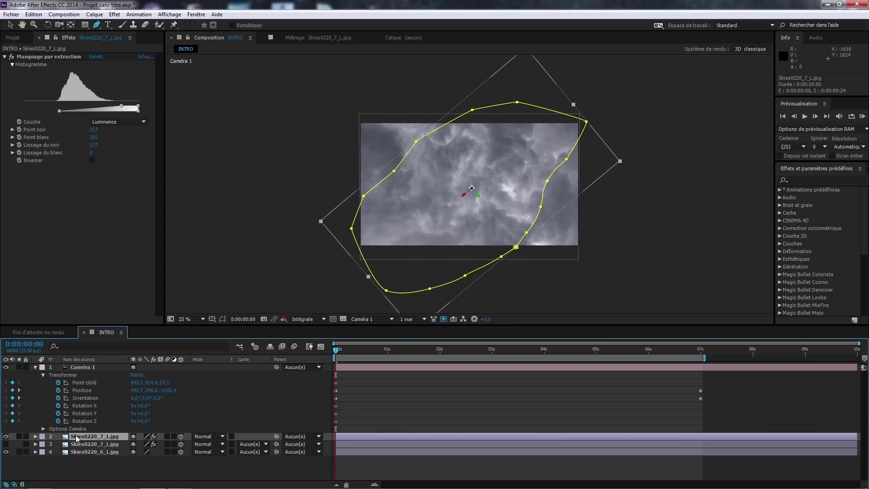
key(m)
click(51, 445)
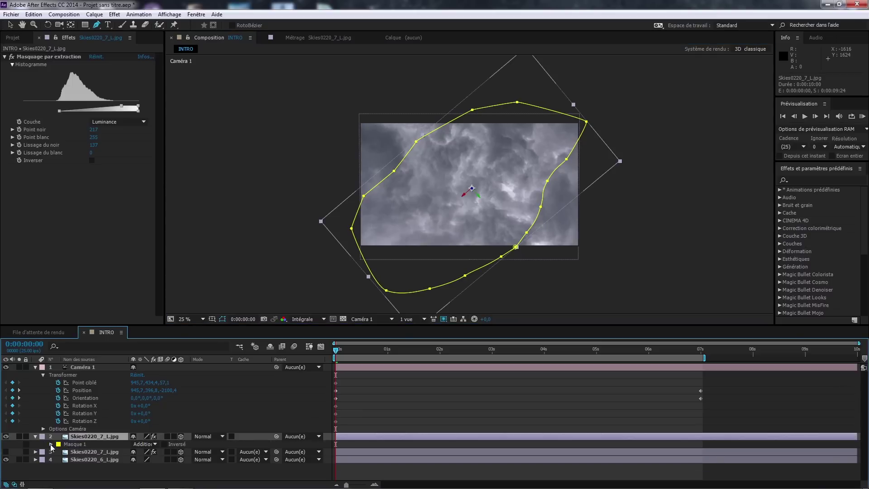
click(51, 445)
scroll(173, 452, down, 1)
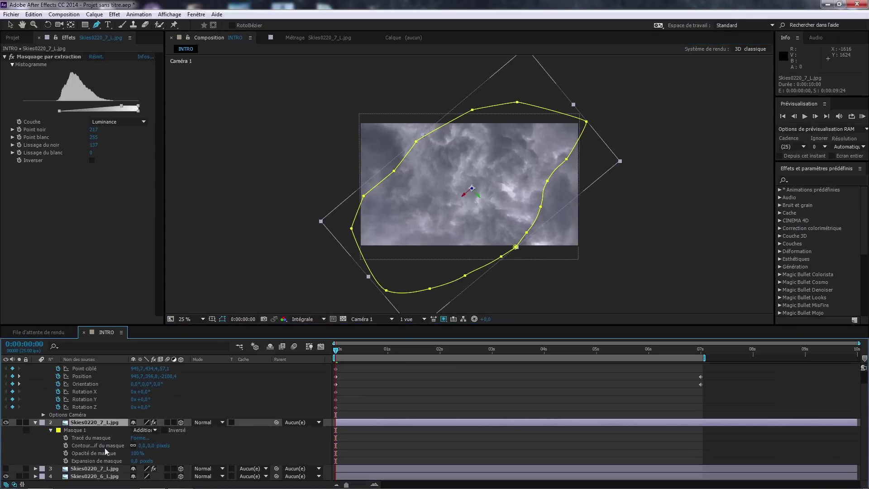
drag(151, 446, 213, 438)
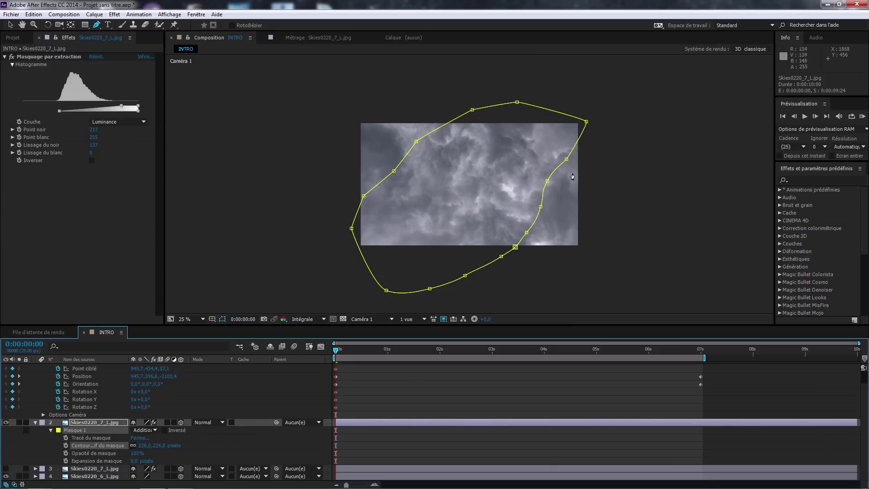
click(28, 423)
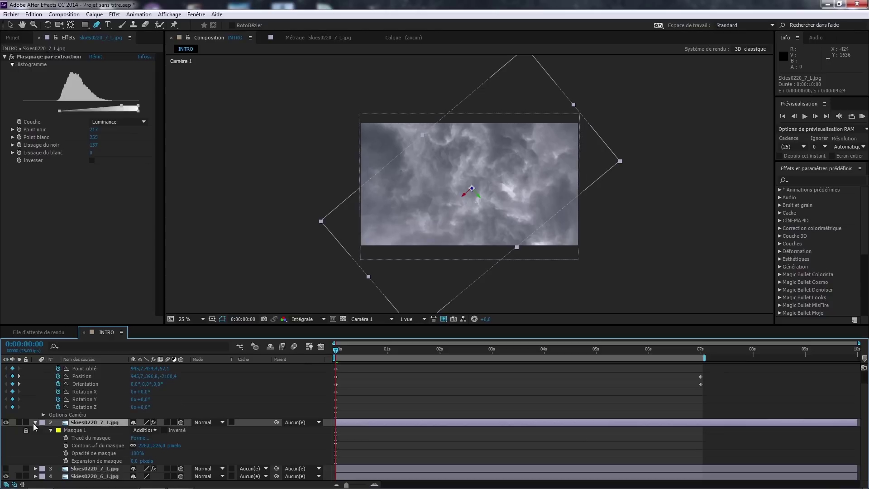
click(36, 423)
Step: Show the original Skies0220_7_L.jpg layer again and scrub through the camera move, stopping at 0:00:02:01
click(6, 444)
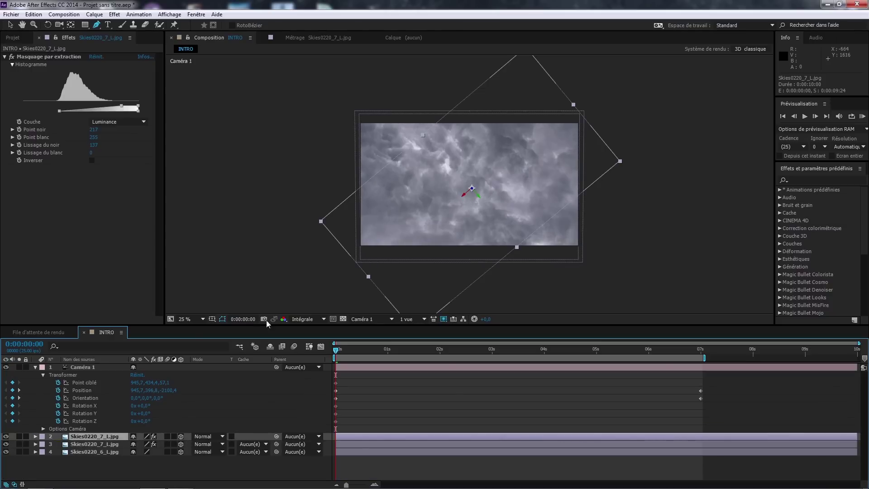
drag(338, 352, 594, 346)
click(442, 348)
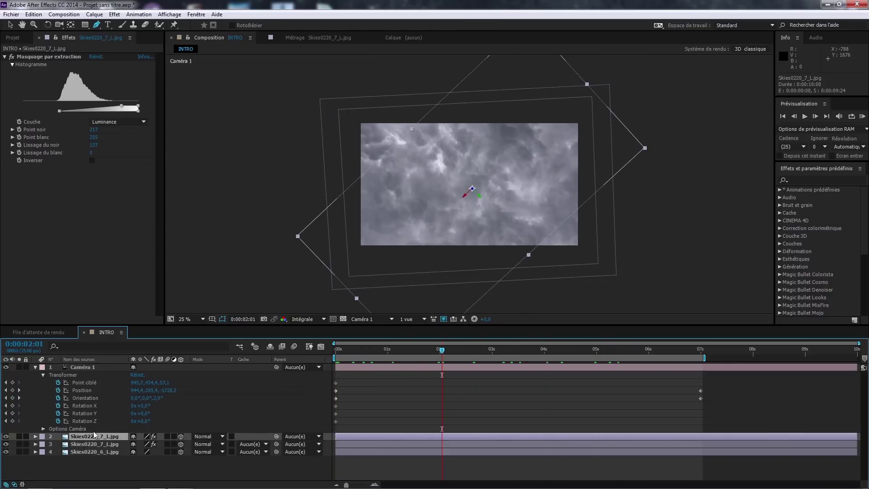
Step: Duplicate the masked Skies0220_7_L.jpg copy and move the duplicate toward the camera in Vue personnalisée 1
key(ctrl+d)
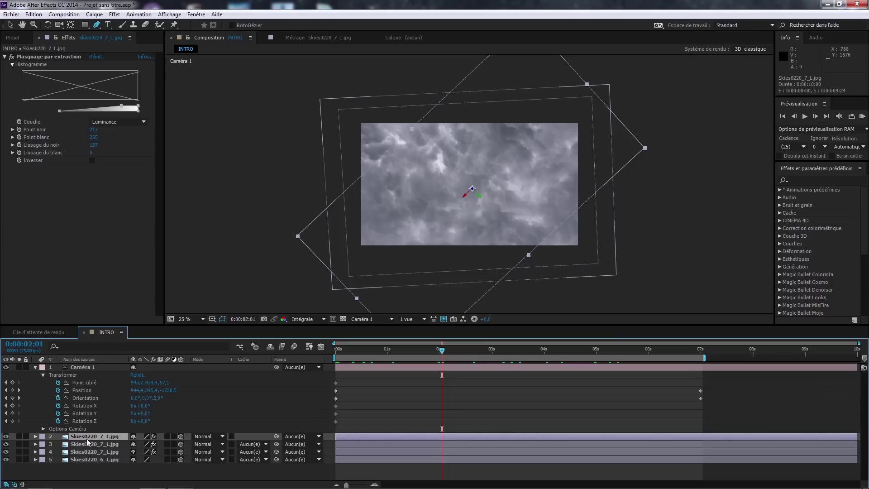
key(v)
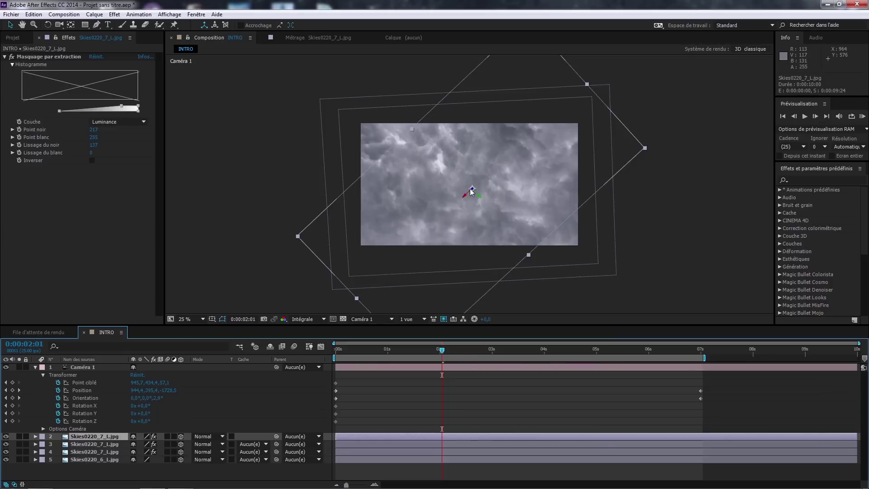
click(357, 318)
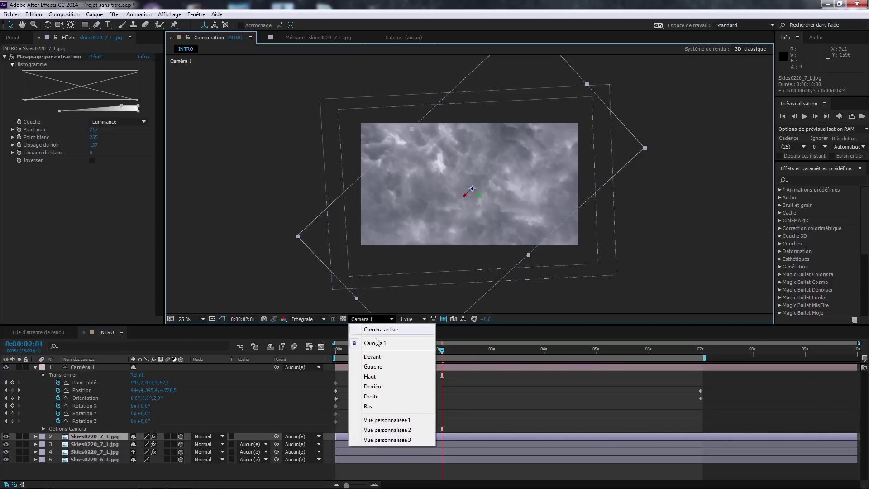
click(384, 419)
drag(524, 195, 456, 173)
Step: Rotate the new duplicate to a different angle within its plane and return to the Caméra 1 view
key(c)
key(v)
key(c)
drag(439, 190, 467, 182)
key(w)
drag(424, 225, 425, 224)
click(369, 316)
click(374, 343)
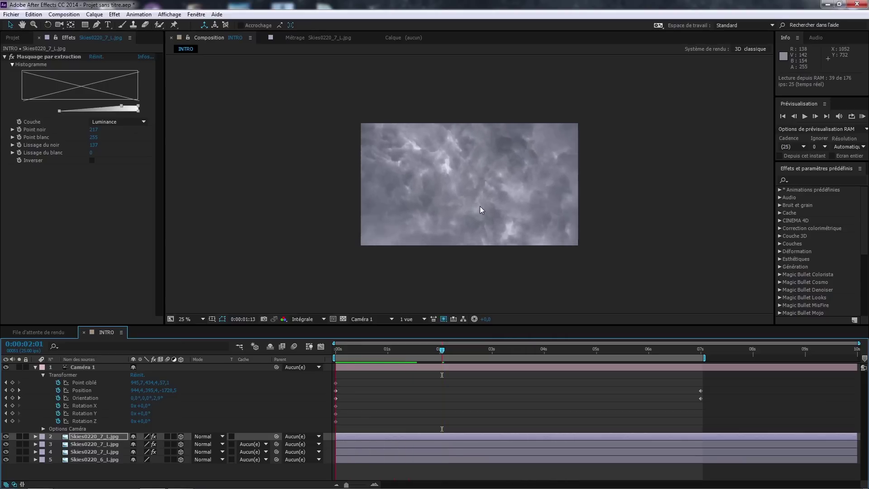
Step: Stop the preview, go to 0:00:00:07 and pull the new duplicate closer to the camera along its Z axis
key(space)
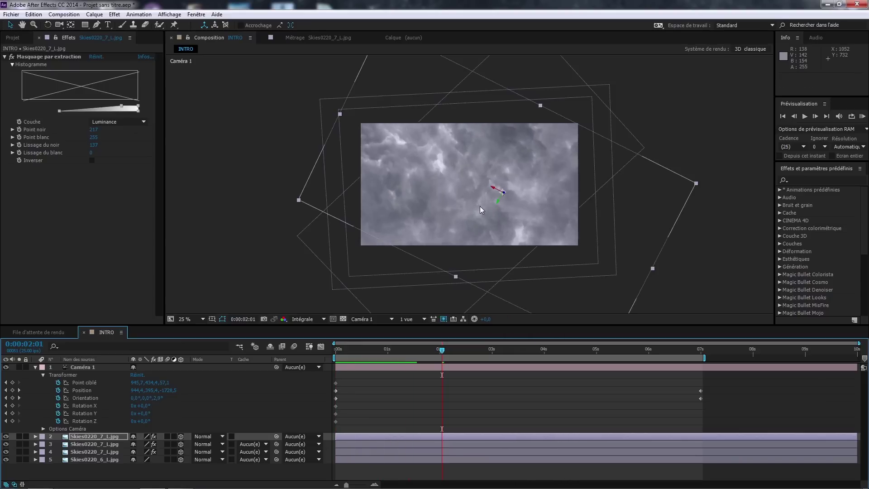
drag(391, 348, 349, 348)
click(100, 437)
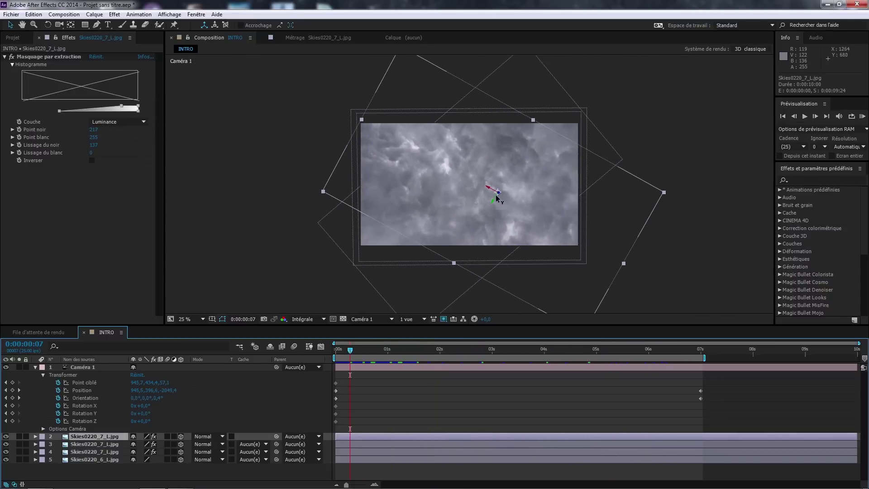
drag(498, 191, 602, 183)
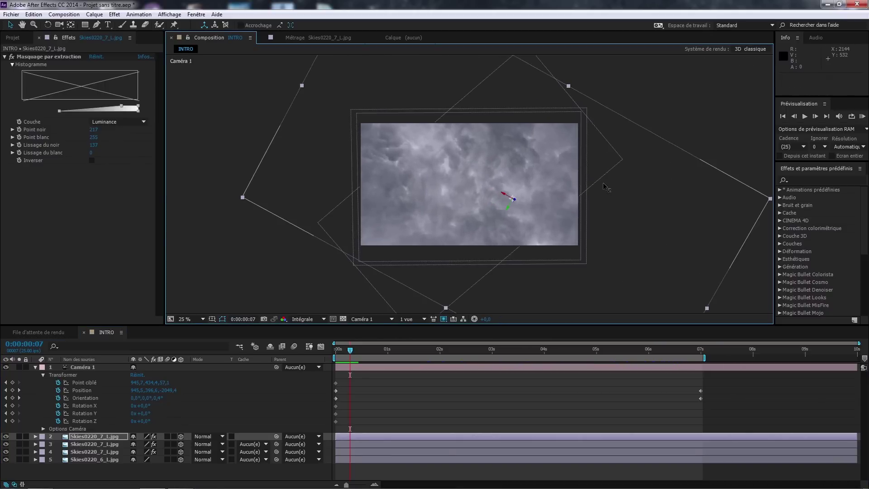
Step: Reposition the duplicate toward the upper right of the frame, at about 1277.9, 198.5, -598.8
key(shift+Left)
key(shift+Up)
key(shift+Up)
key(shift+Up)
key(shift+Up)
key(shift+Left)
key(shift+Left)
key(shift+Left)
key(shift+Up)
key(shift+Right)
key(shift+Right)
key(shift+Up)
key(shift+Right)
key(shift+Up)
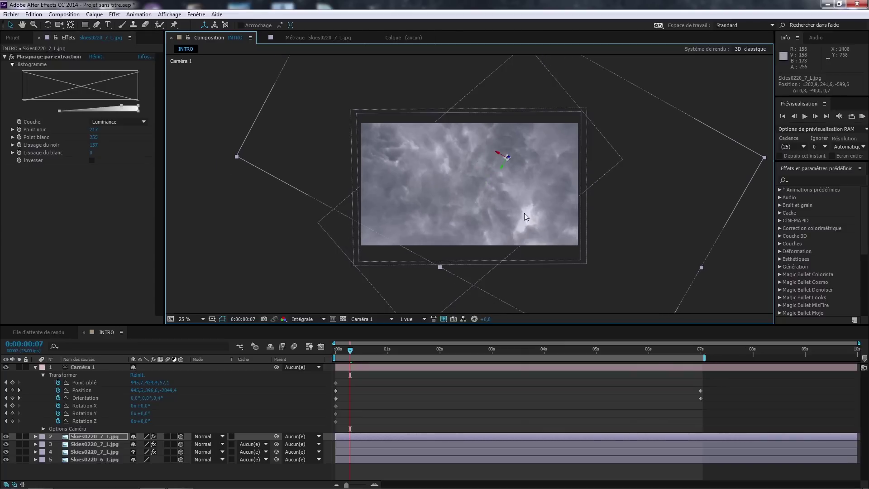
mouse_move(490, 203)
mouse_down()
mouse_move(508, 186)
mouse_move(503, 200)
mouse_up()
Step: Review the layered clouds along the camera move up to about 0:00:06:02 and return to the first frame
mouse_move(351, 353)
mouse_down()
mouse_move(723, 345)
mouse_move(336, 350)
mouse_up()
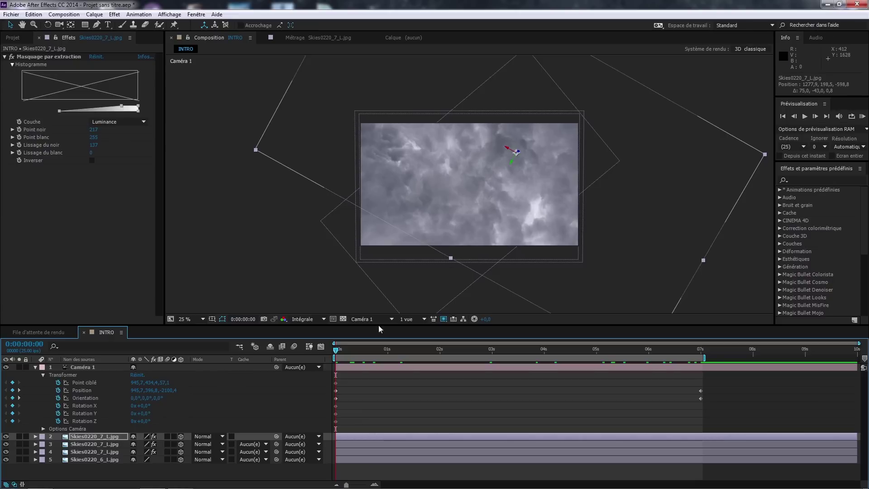
drag(337, 351, 655, 351)
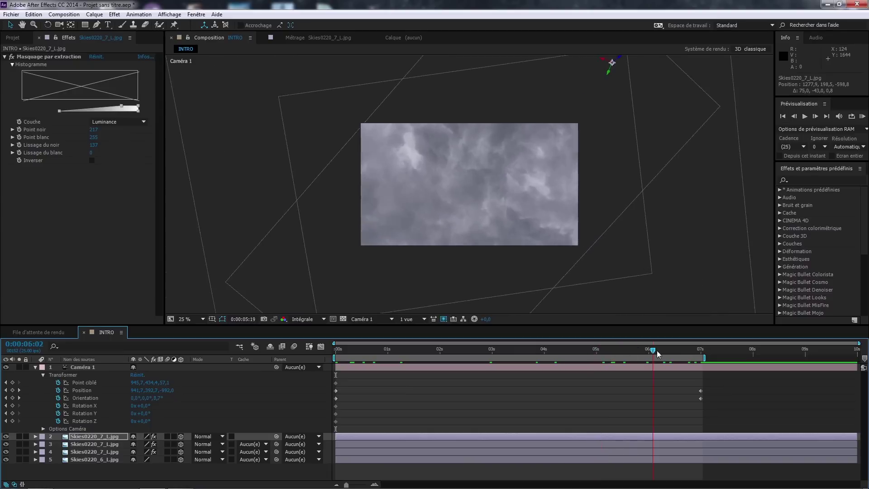
key(Home)
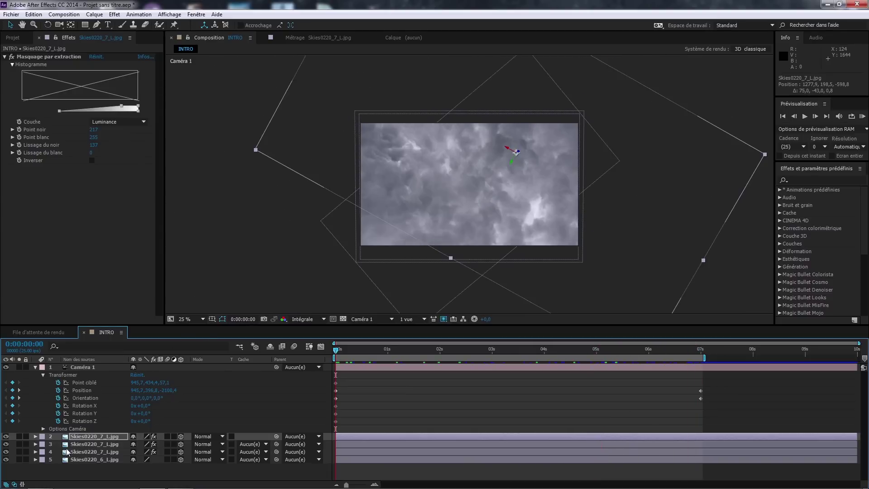
Step: Create a black 1920 x 1080 px solid named Element3D and place it directly below Caméra 1 in the layer stack
click(83, 474)
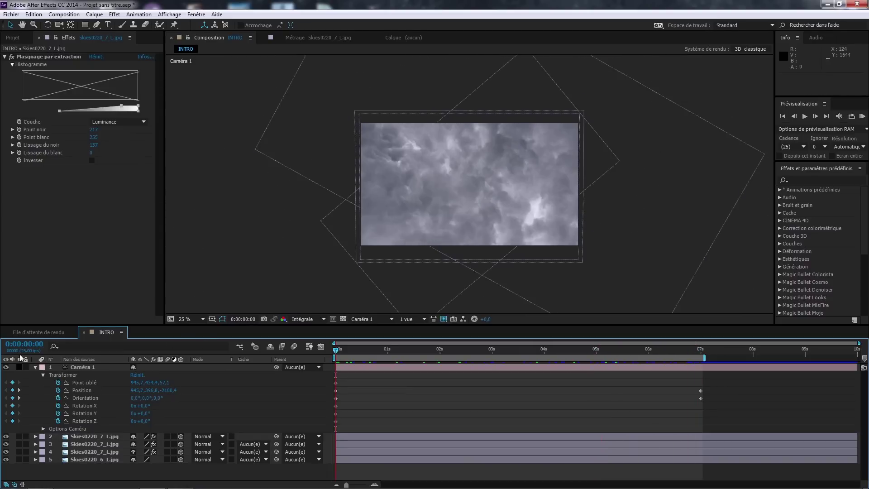
click(36, 367)
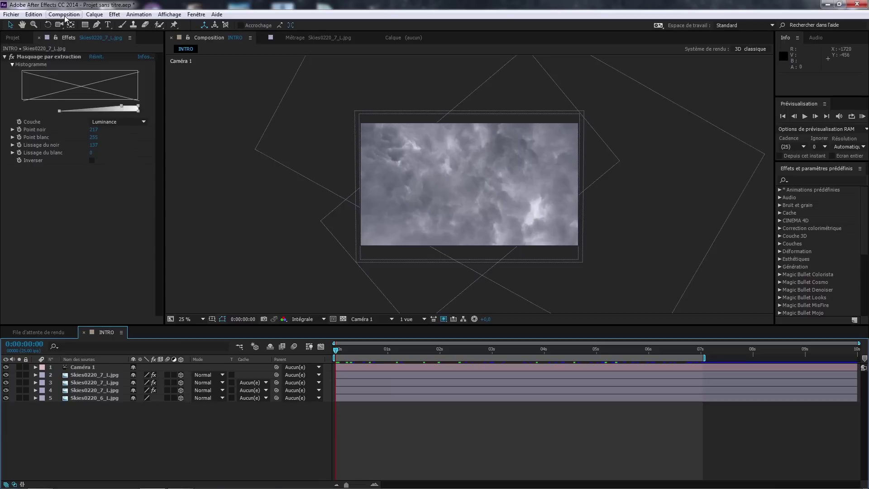
click(96, 15)
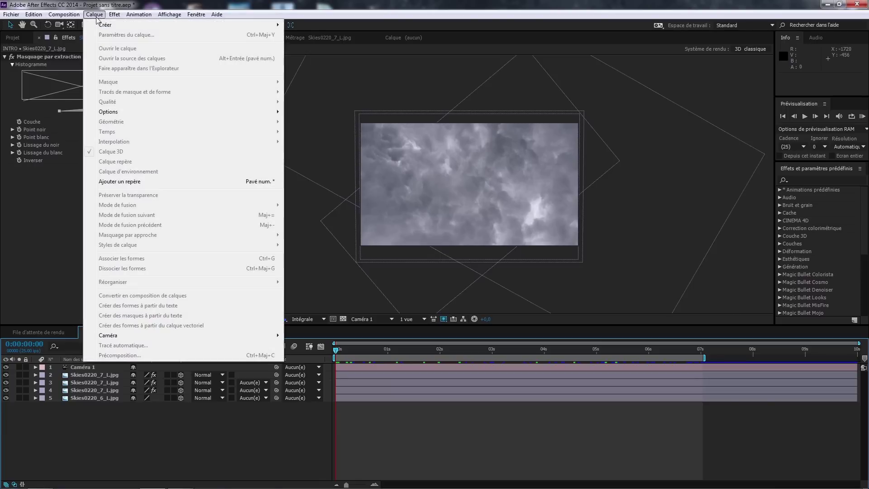
mouse_move(97, 24)
click(321, 35)
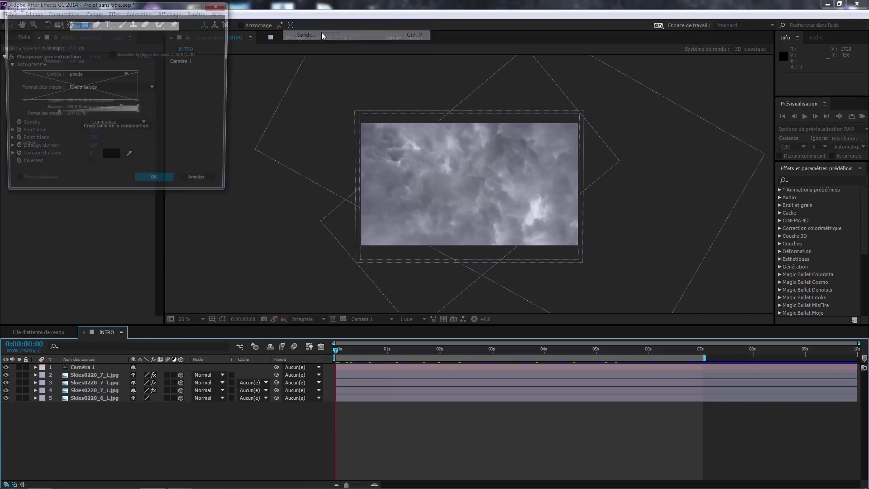
text(Element3D)
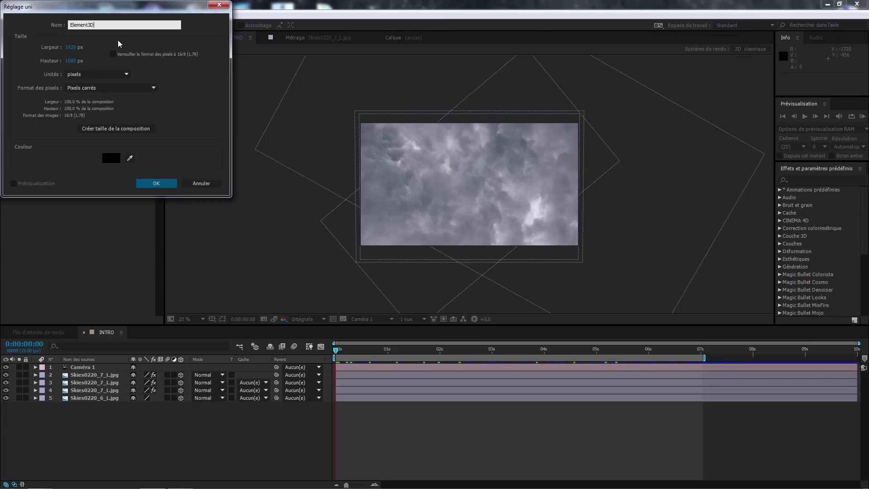
key(Return)
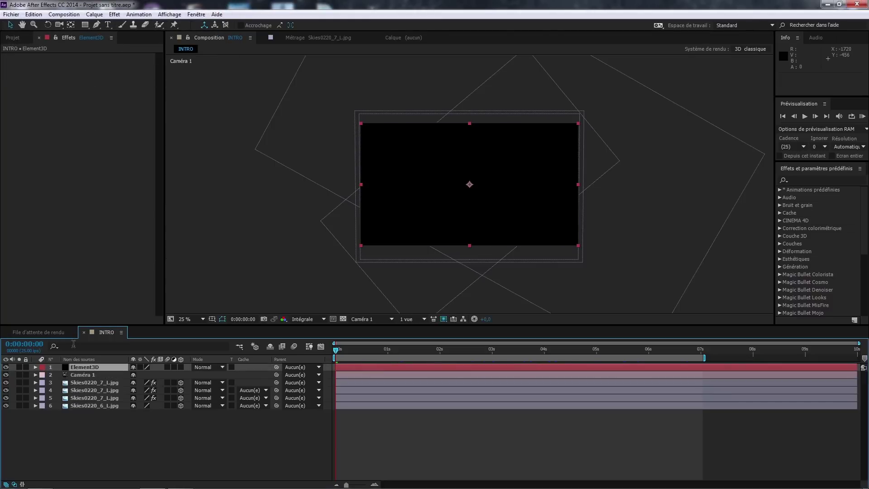
drag(87, 369, 85, 376)
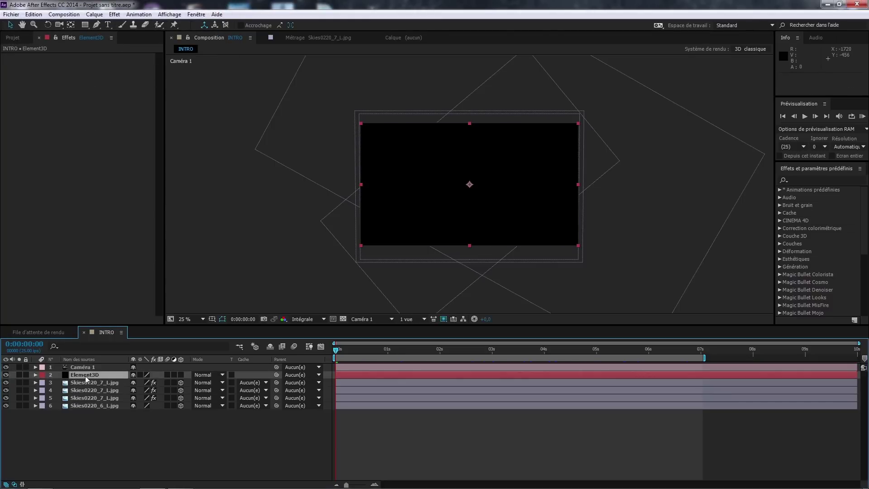
Step: Apply the Video Copilot Element effect to the Element3D solid
click(104, 382)
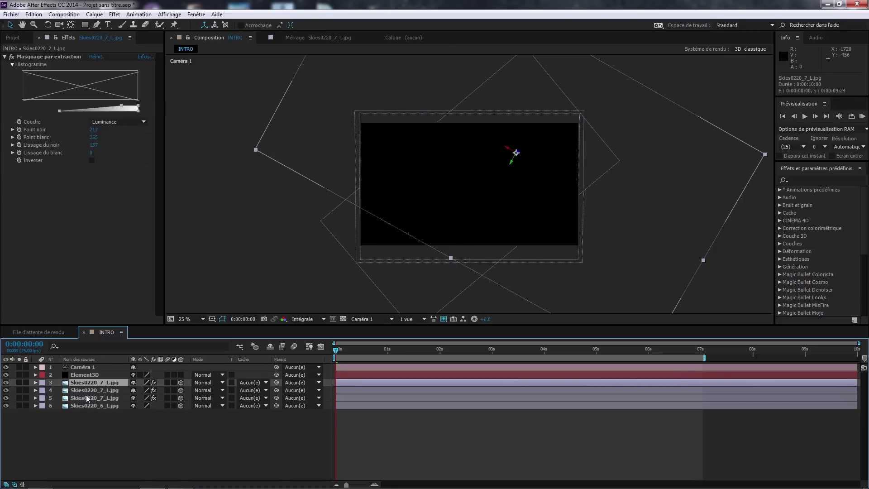
click(94, 375)
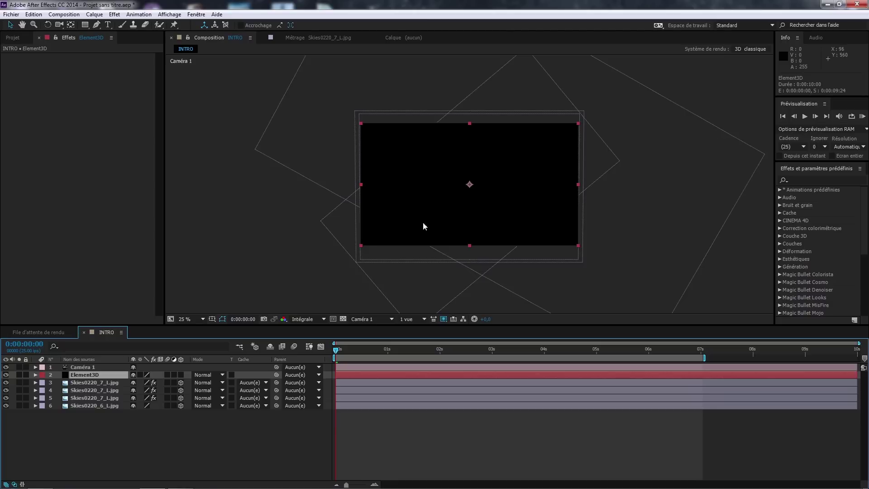
scroll(506, 198, up, 2)
drag(500, 203, 495, 212)
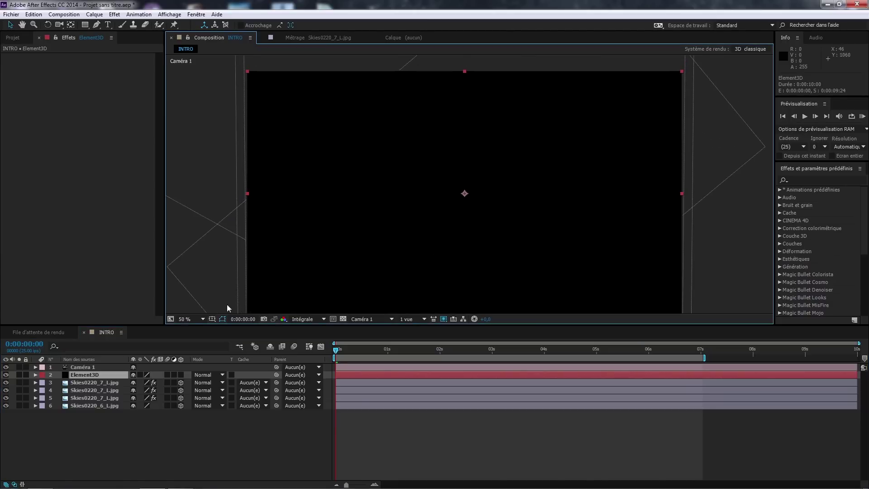
click(198, 319)
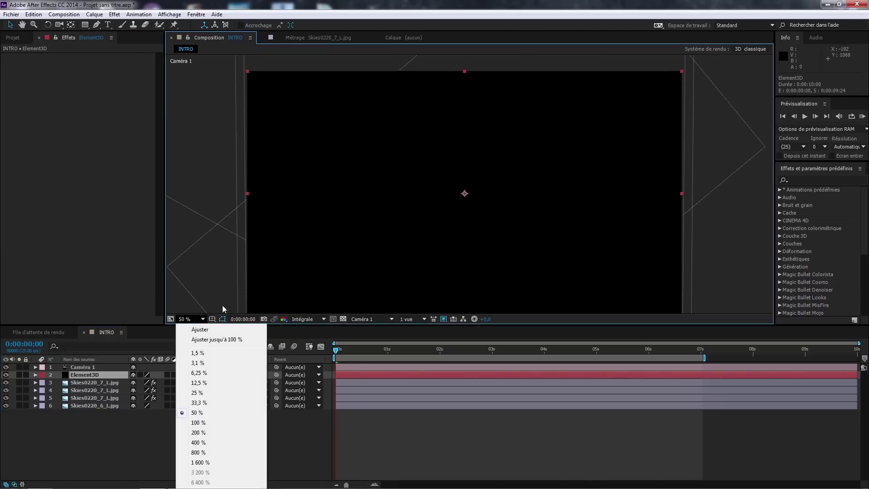
click(210, 339)
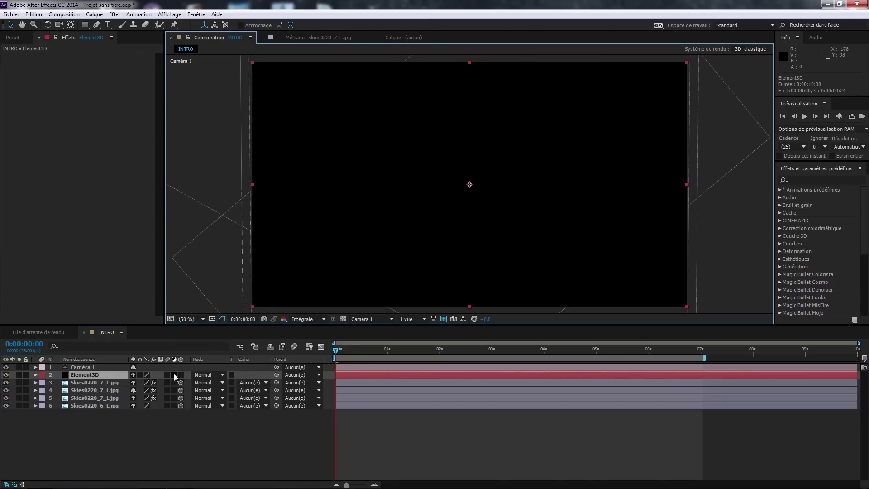
click(115, 14)
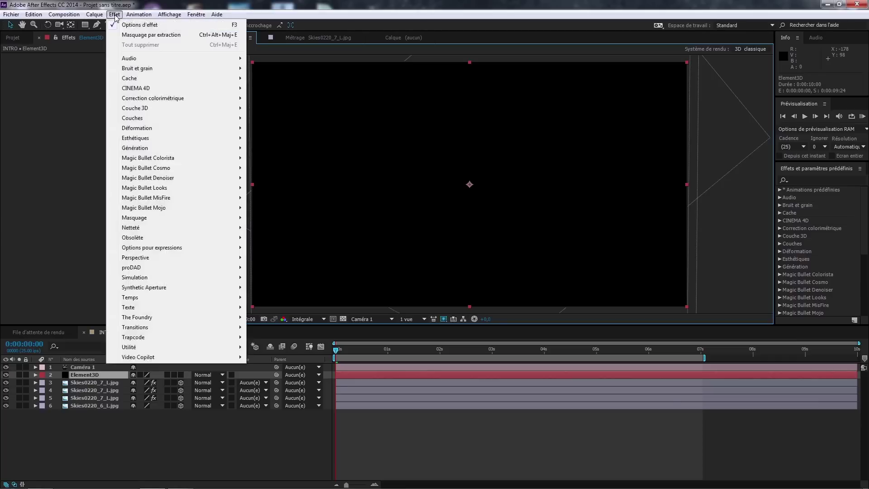
mouse_move(156, 357)
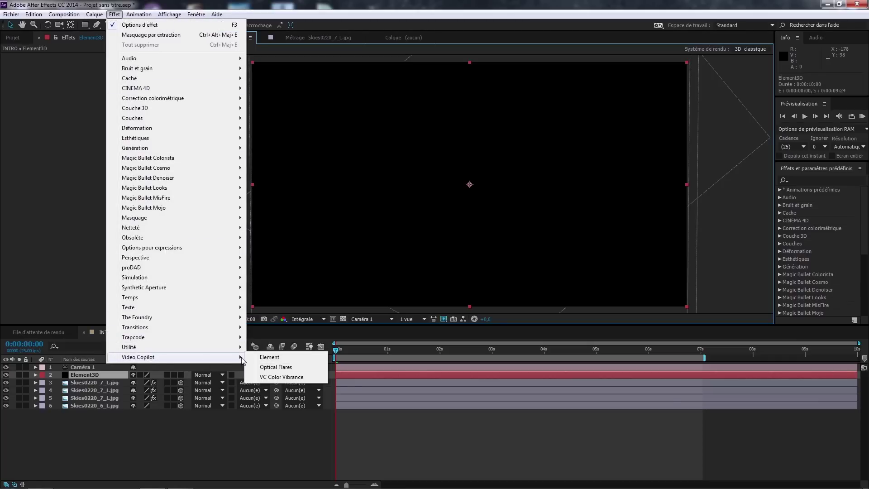
click(288, 360)
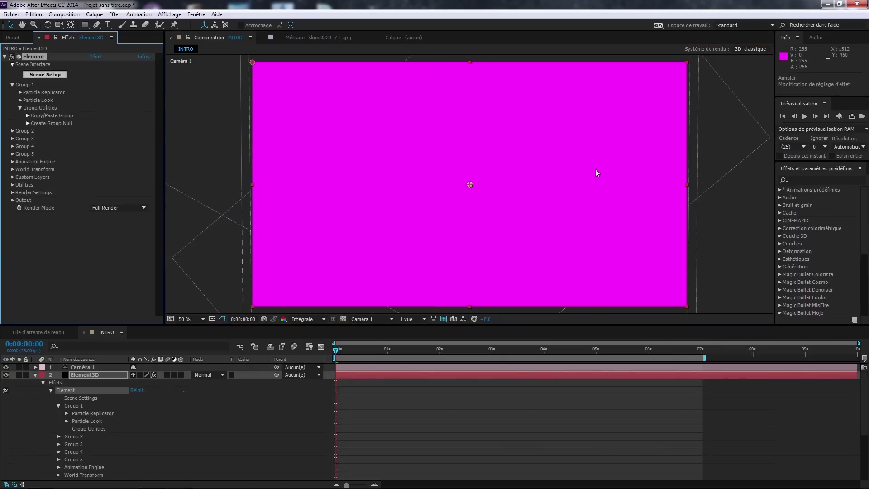
click(202, 319)
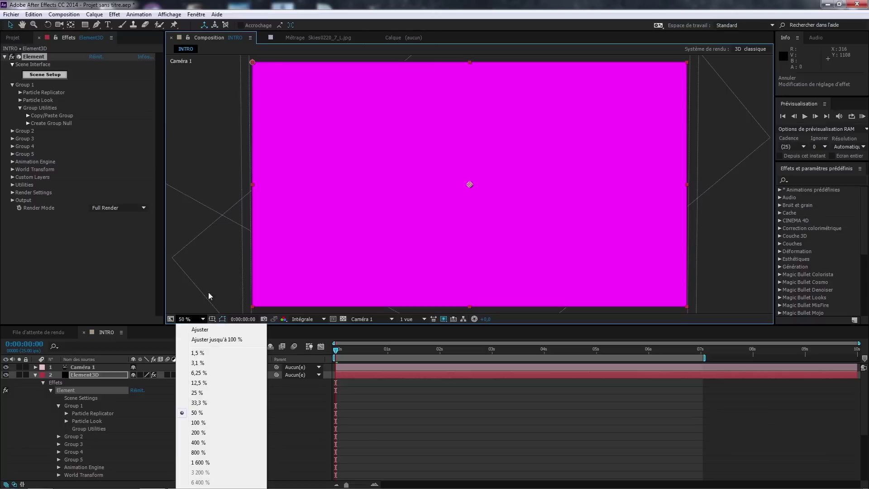
click(206, 333)
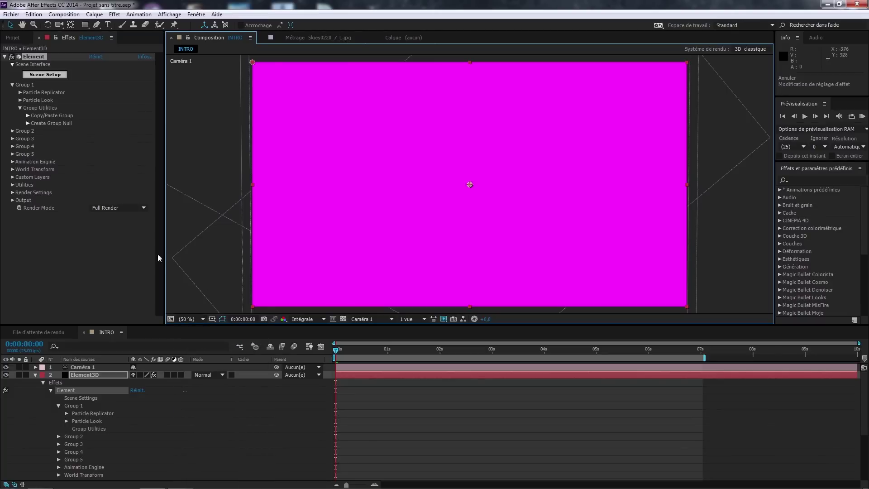
Step: Create a new text layer above Element3D, and hide the Element3D layer with its properties collapsed
click(206, 132)
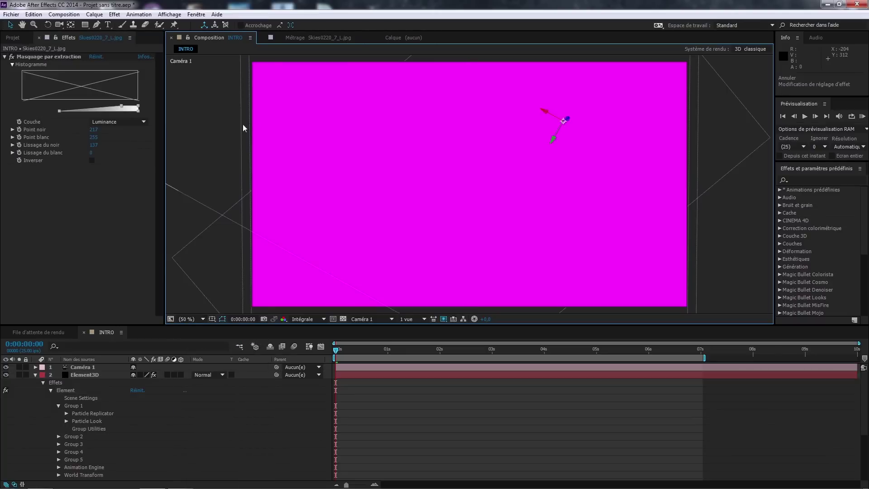
click(85, 375)
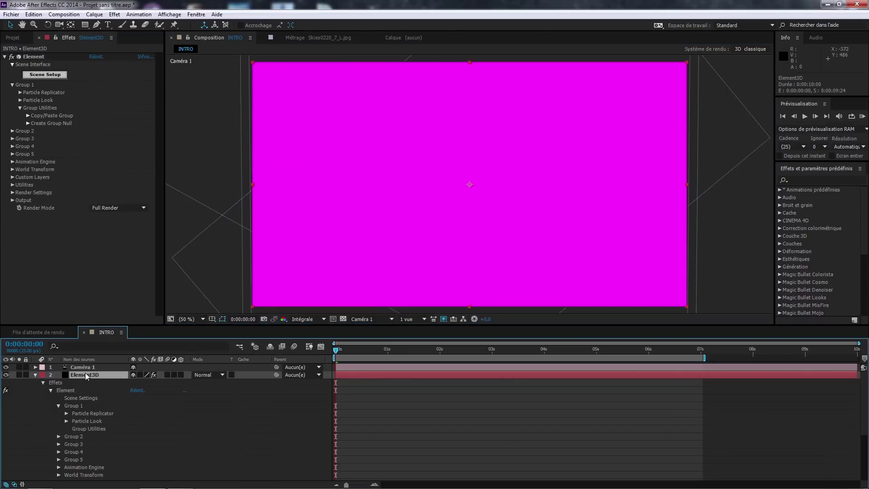
click(97, 16)
mouse_move(159, 25)
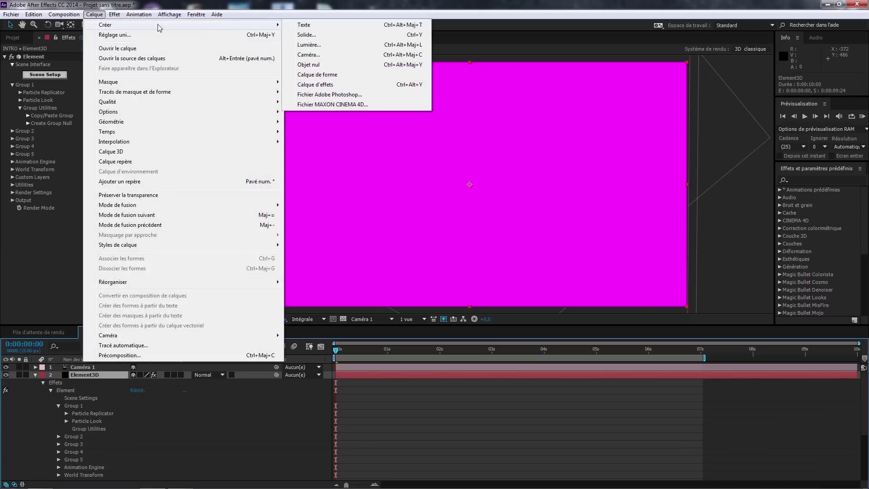
click(329, 26)
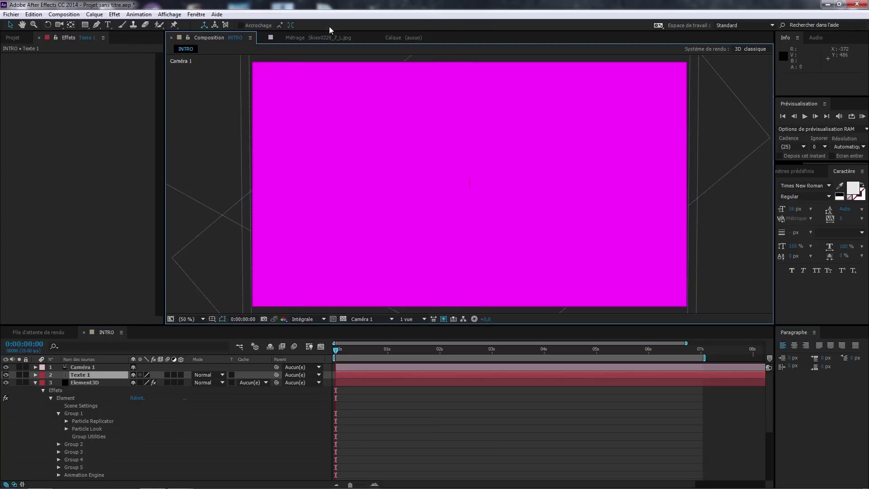
click(6, 382)
click(36, 382)
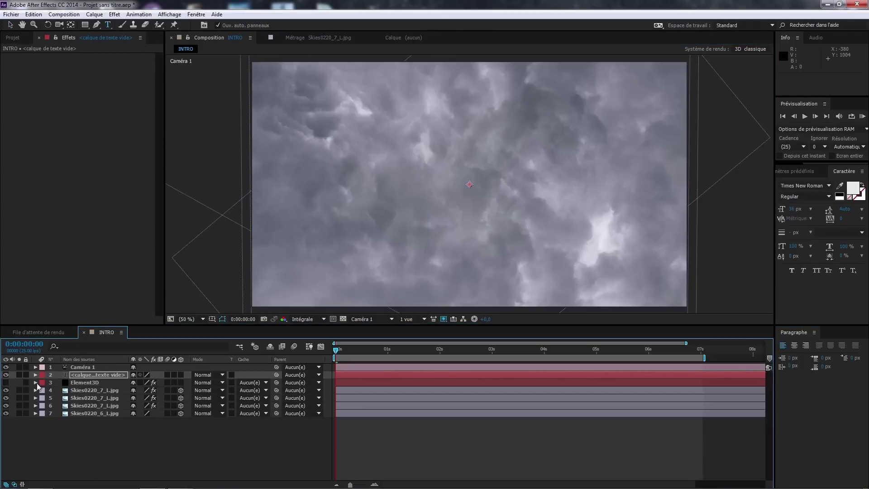
Step: Enter the title on two lines in the empty text layer: "Harry Potter" and "Et le tutoriel maudit"
click(82, 375)
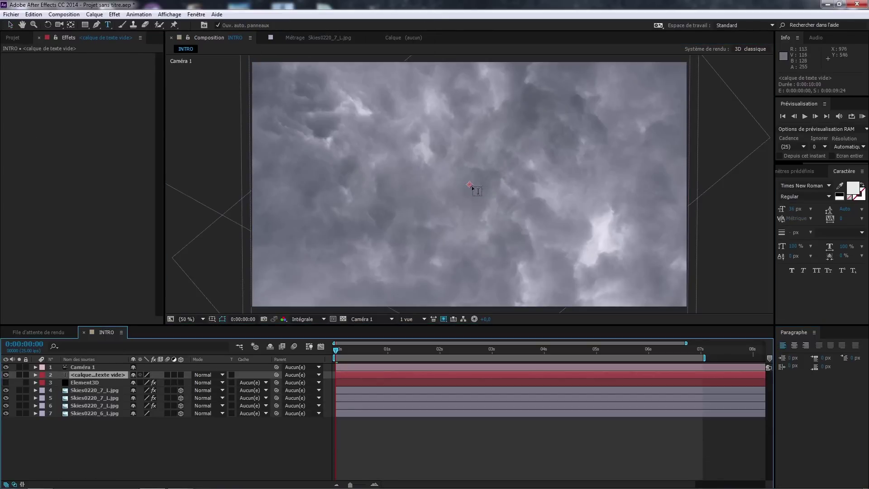
double_click(110, 376)
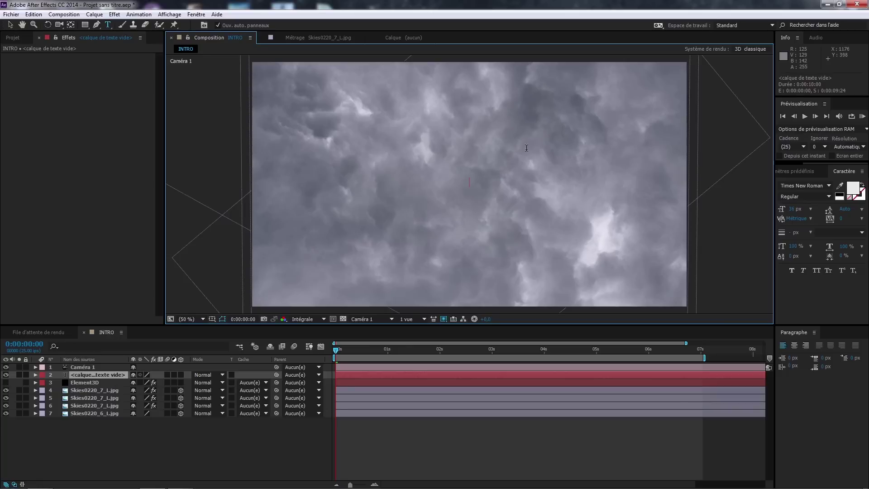
text(Harry Potter)
key(Return)
text(Et le tuto)
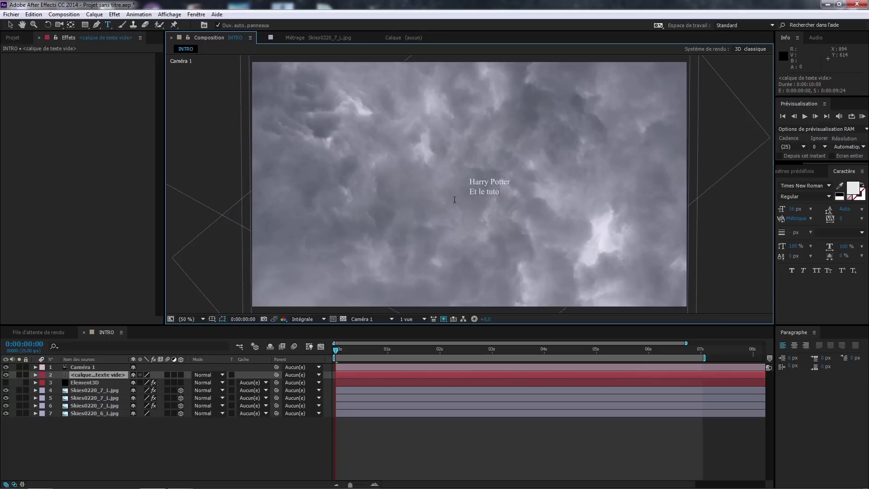
text(audit)
click(97, 382)
Step: Center-align the paragraph of the two-line title layer
click(101, 375)
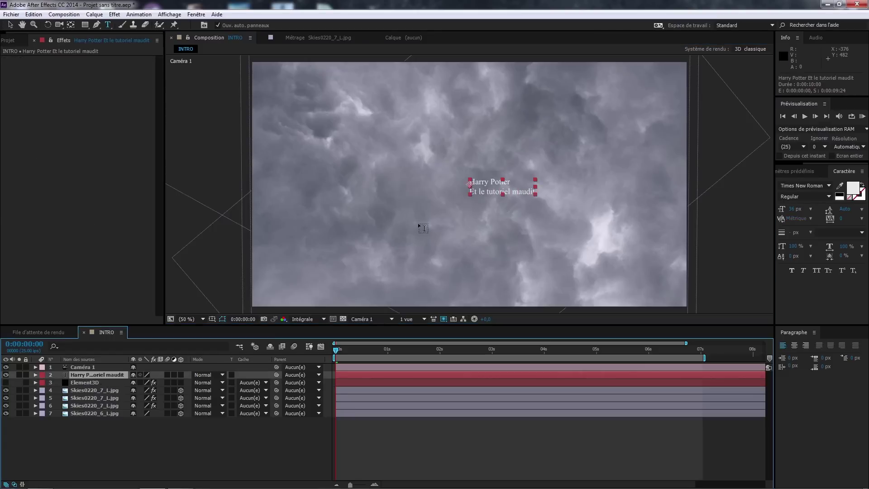
click(836, 172)
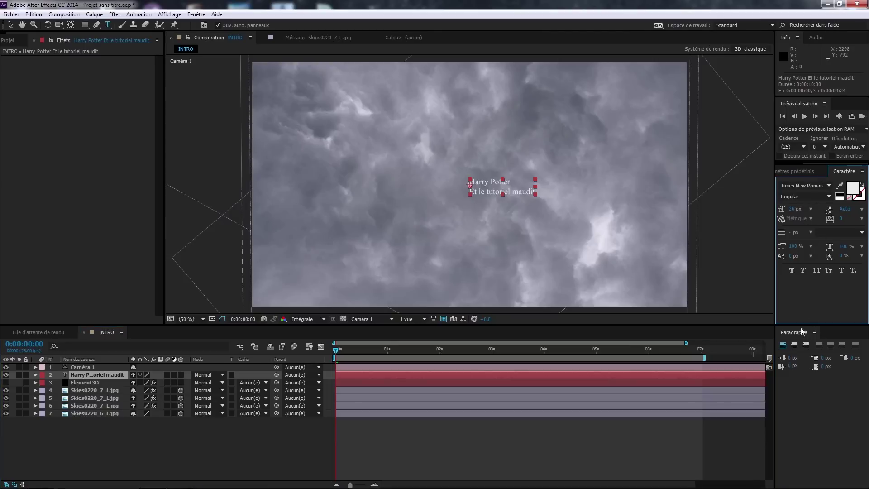
click(795, 346)
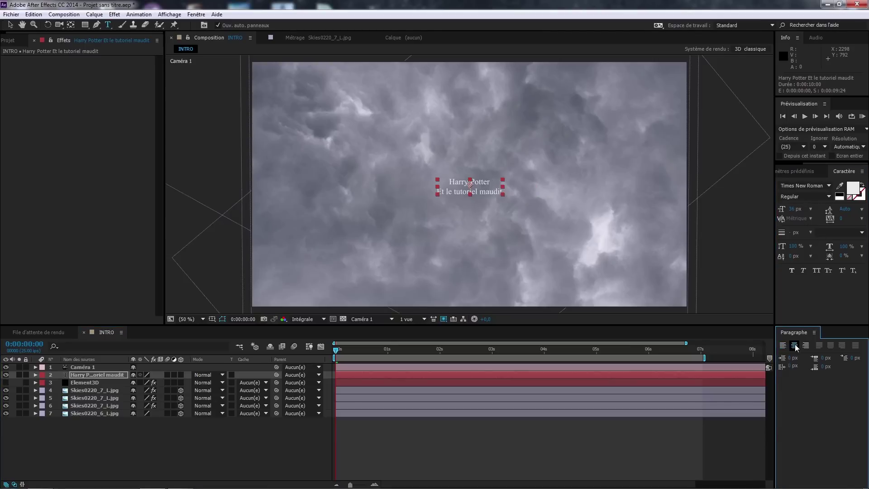
click(806, 346)
click(794, 347)
Step: Set the font size of "Harry Potter" to 75 px and of "Et le tutoriel maudit" to 26 px
drag(491, 182, 449, 182)
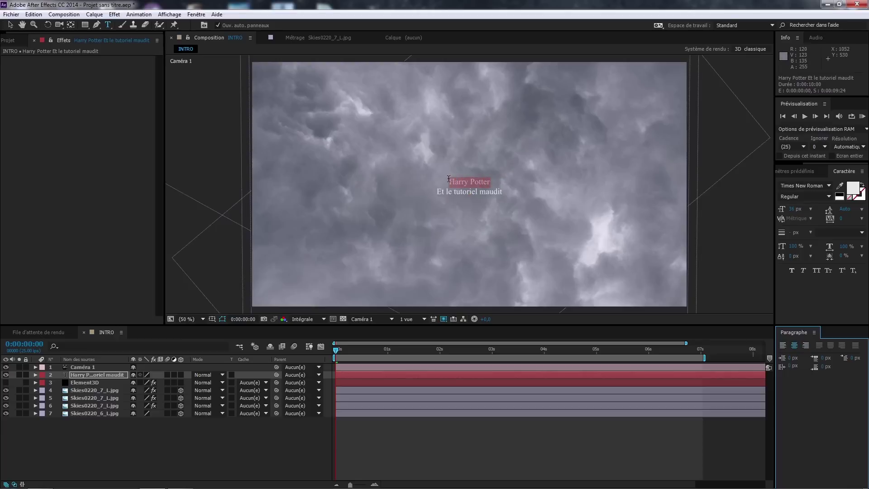
drag(792, 209, 810, 209)
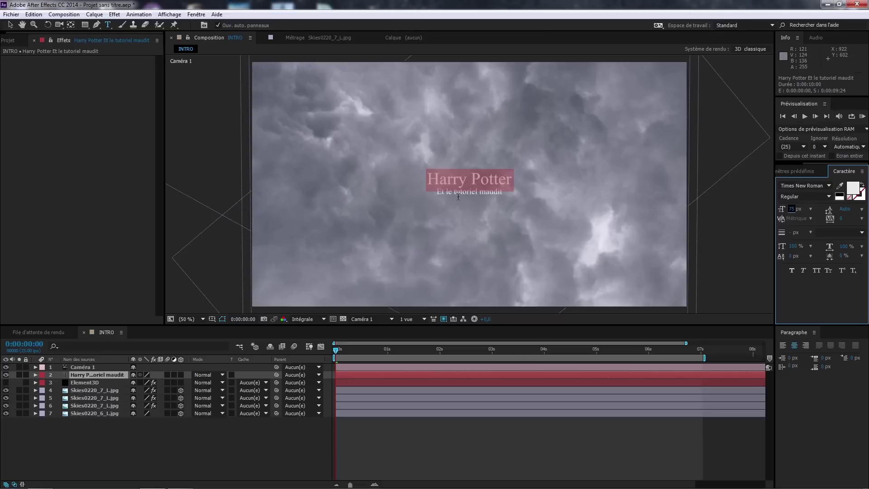
click(440, 191)
drag(437, 191, 505, 192)
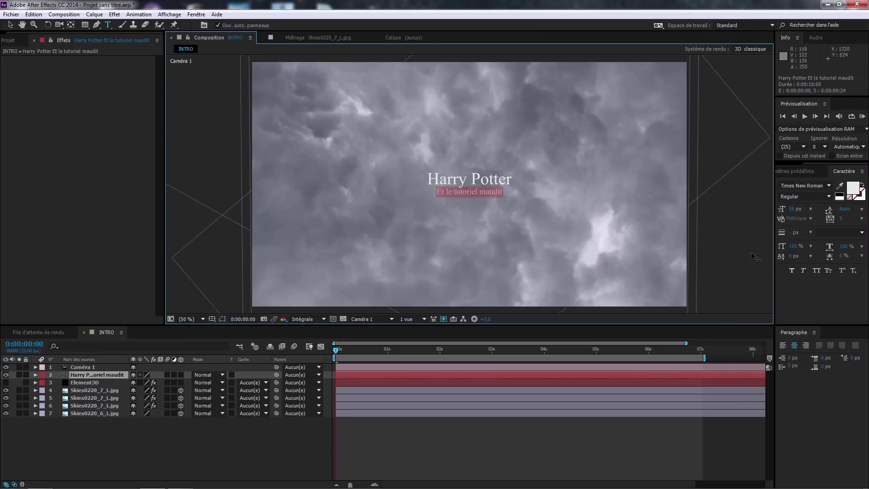
drag(792, 209, 786, 208)
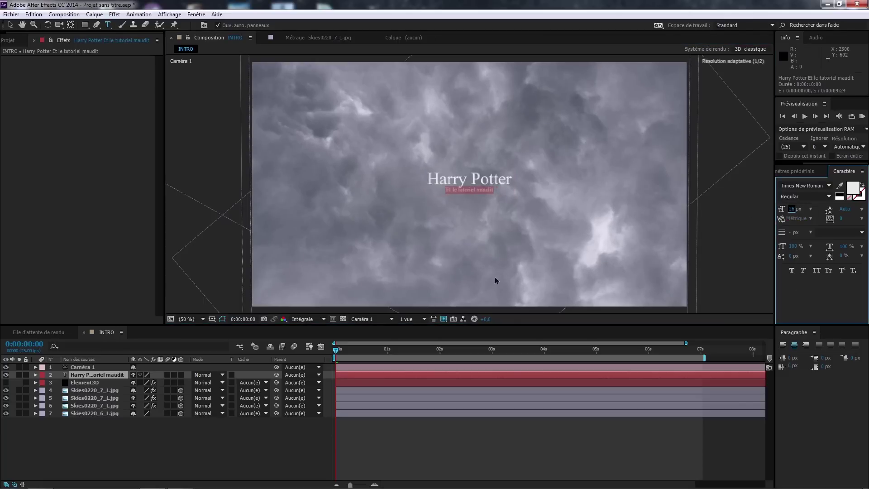
Step: Set the whole title's font to JasmineUPC and scale the text layer up to about 277 %
click(106, 384)
click(97, 374)
key(v)
click(823, 186)
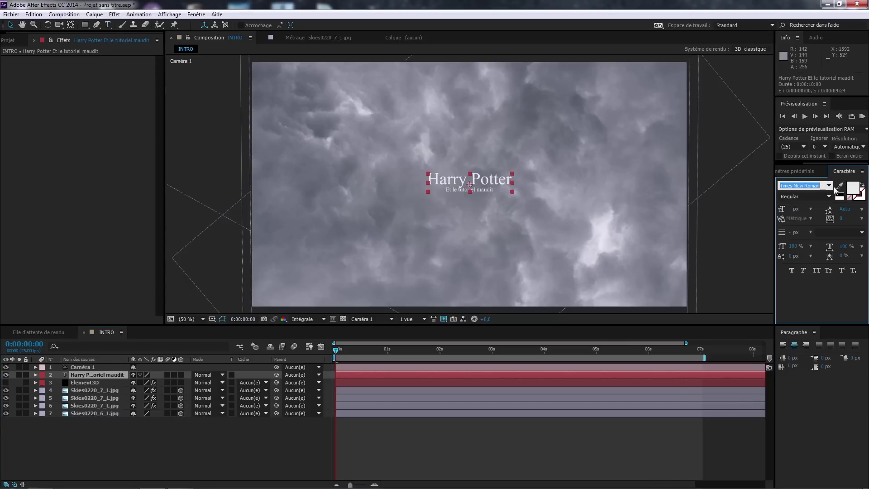
click(833, 187)
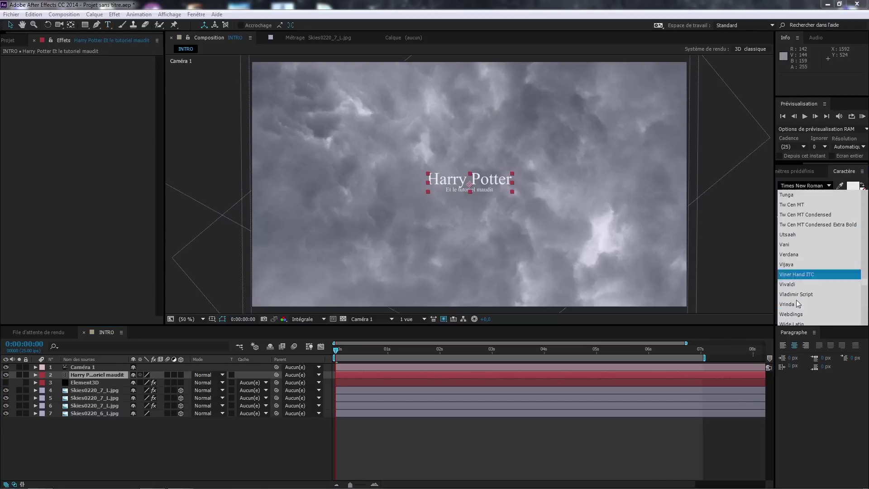
click(806, 244)
drag(497, 183, 551, 189)
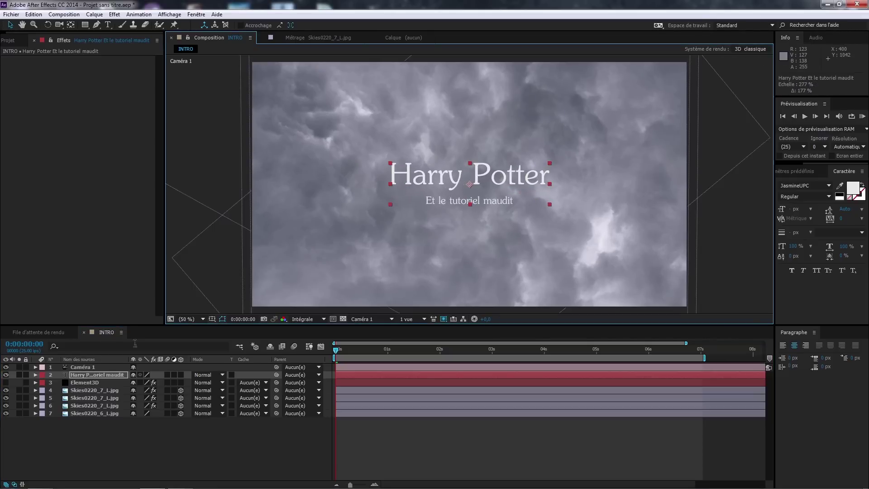
click(88, 384)
click(97, 374)
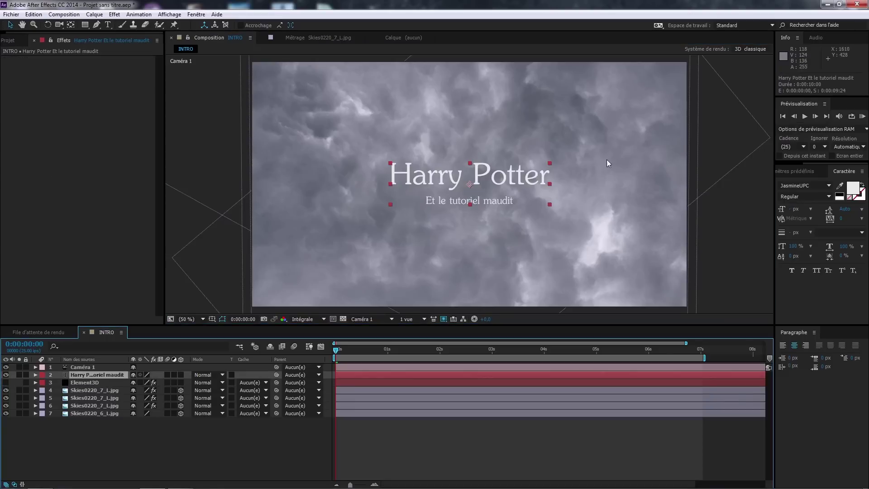
Step: Hide the title text layer and make the Element3D layer visible again
click(6, 375)
click(6, 382)
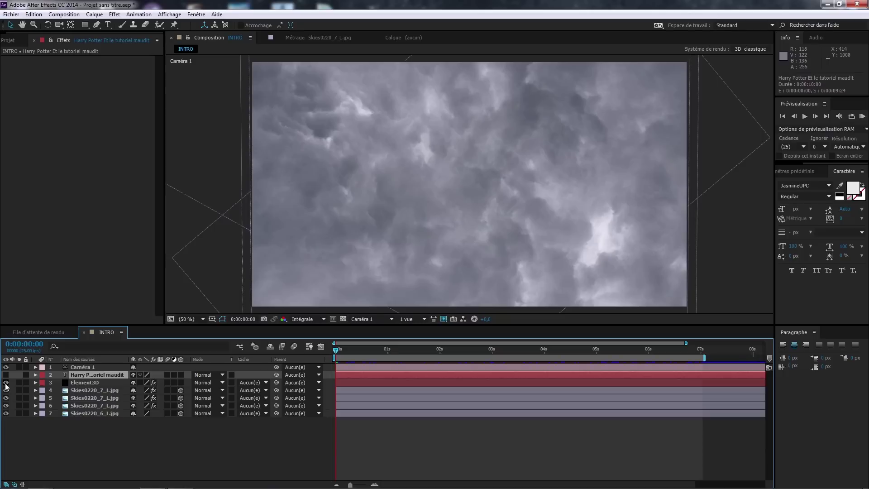
click(6, 382)
Step: Assign the Harry Potter text layer to Path Layer 1 in Element's Custom Text and Masks settings
click(85, 383)
click(12, 193)
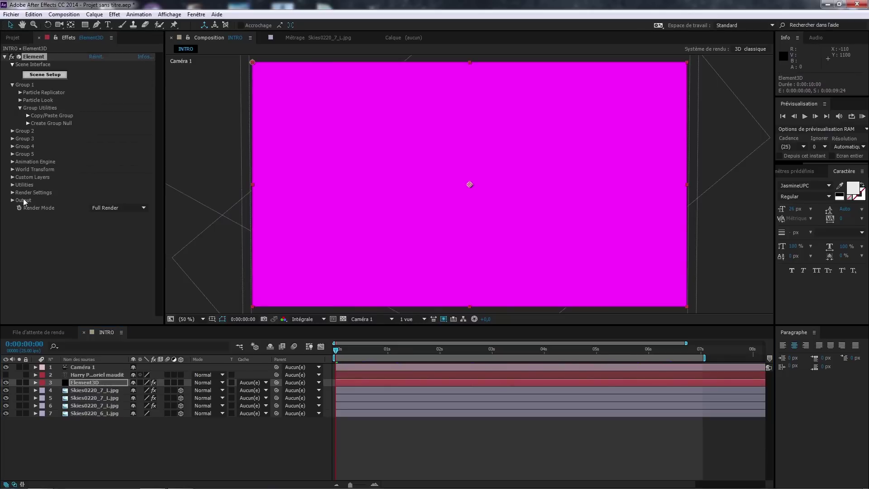
click(12, 178)
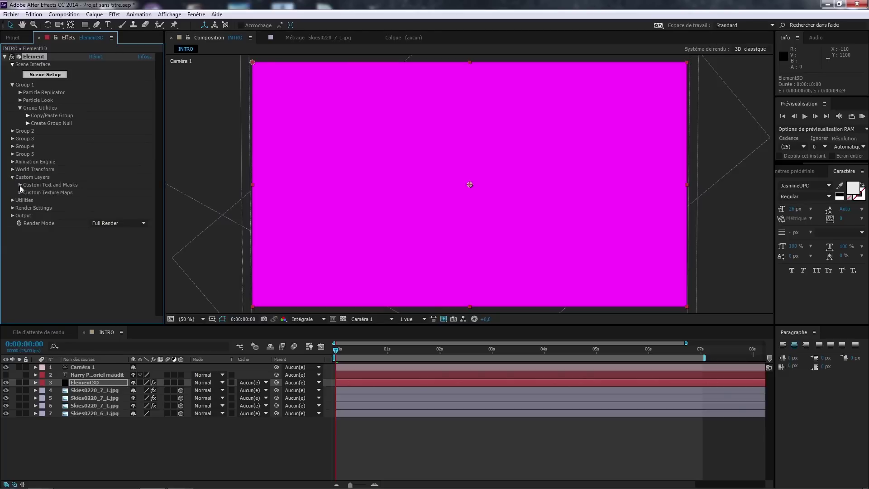
click(20, 185)
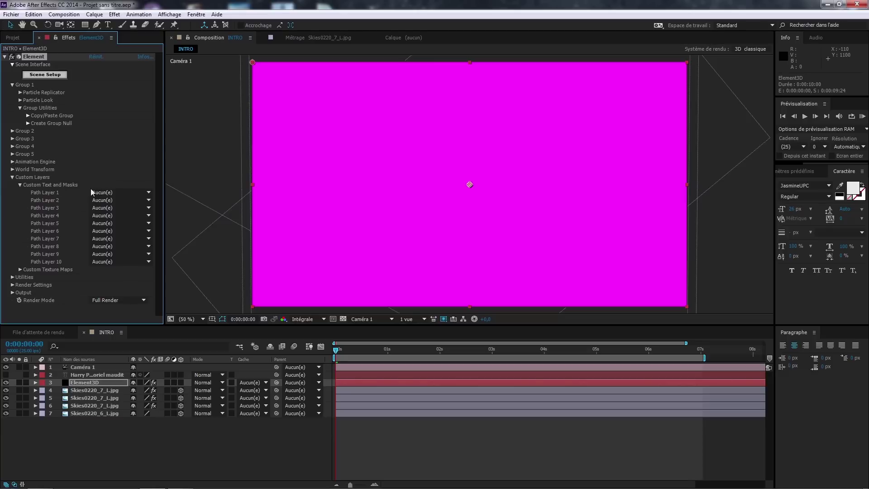
click(120, 193)
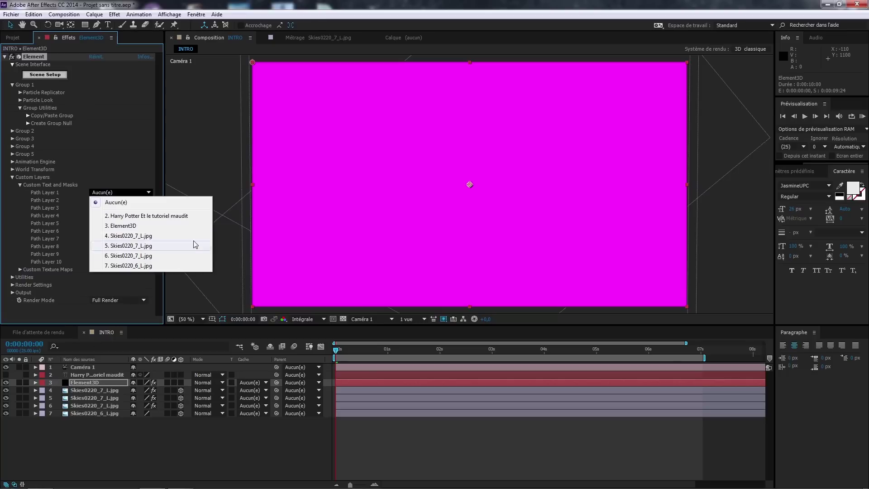
click(164, 215)
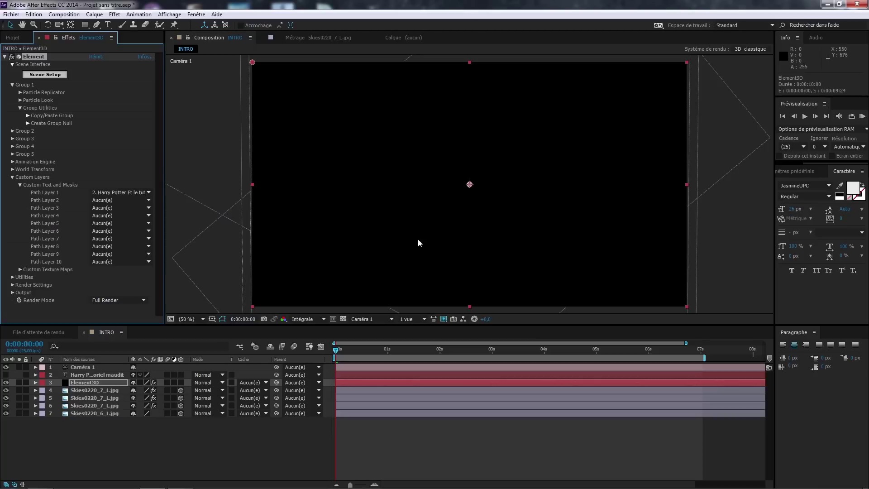
click(12, 178)
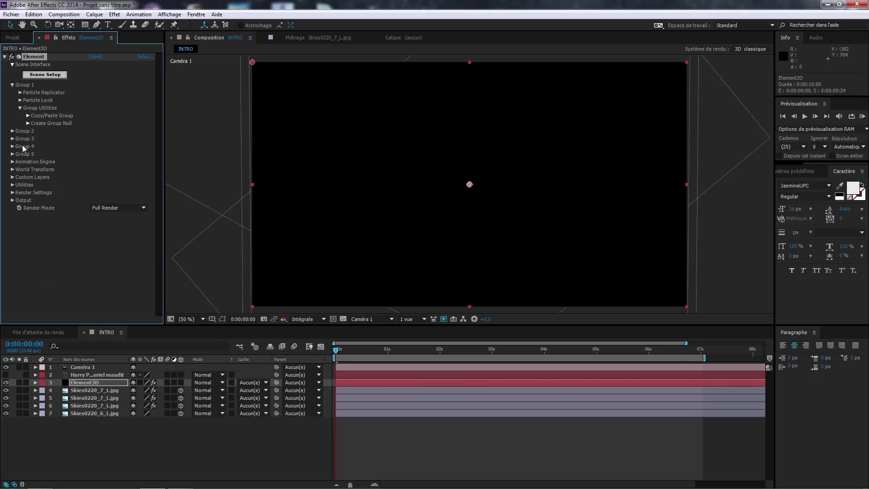
Step: Open the Scene Setup of the Element3D layer and extrude the custom text path into a 3D model
click(89, 383)
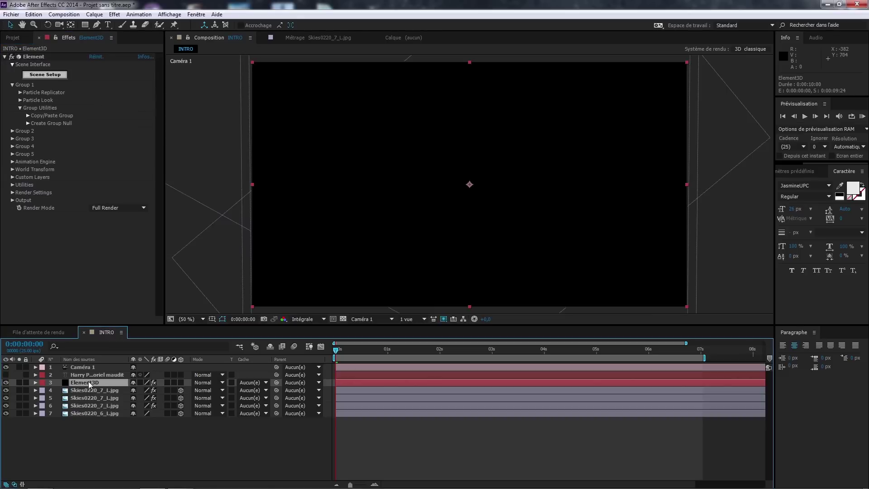
click(53, 76)
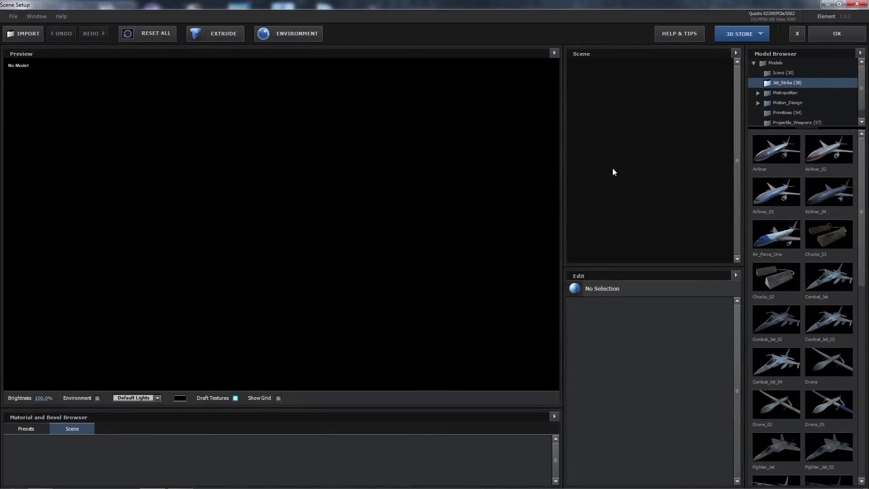
click(219, 36)
drag(275, 201, 322, 188)
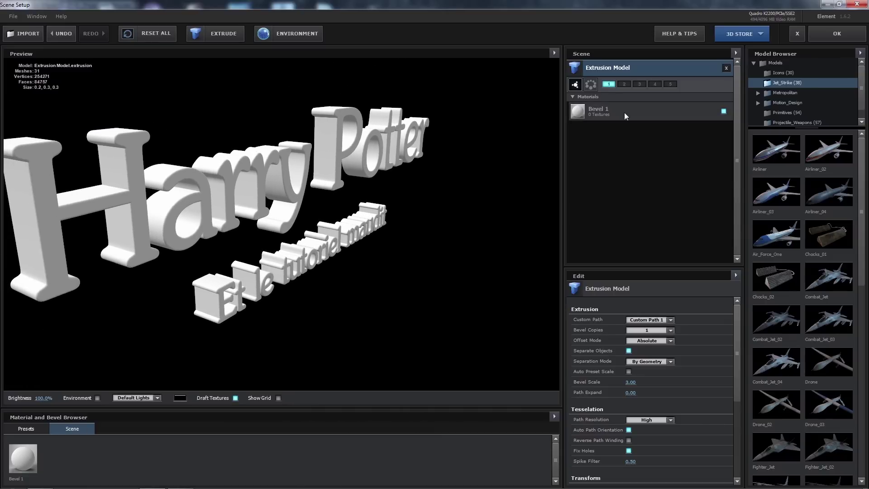
Step: Set Bevel 1's Extrude to 0.37, Expand Edges to 0.35 and Bevel Depth to 0.97
click(607, 116)
drag(630, 320, 592, 318)
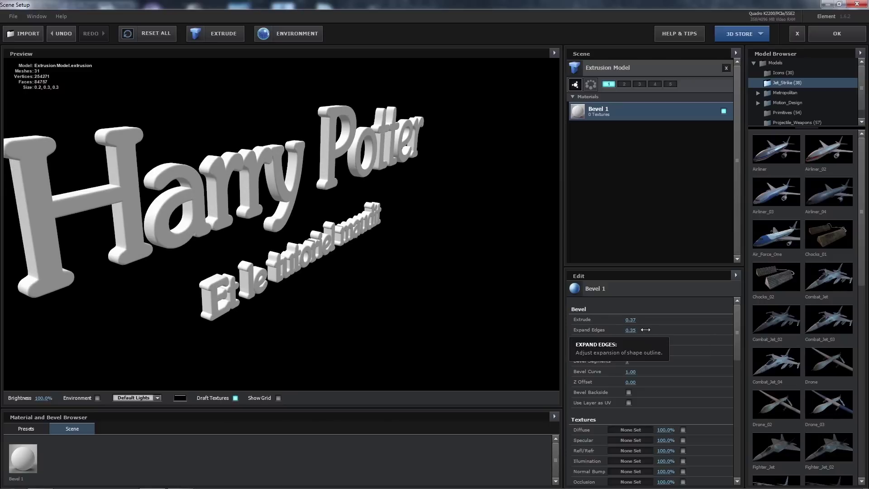
drag(329, 212, 356, 235)
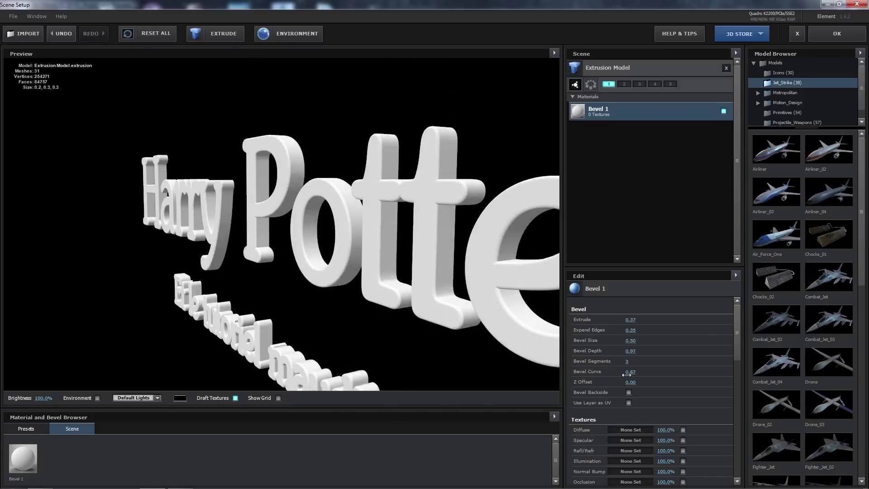
Step: Try a Bevel Curve of -0.36 on Bevel 1 and inspect the letter edges from several angles
drag(630, 372, 569, 373)
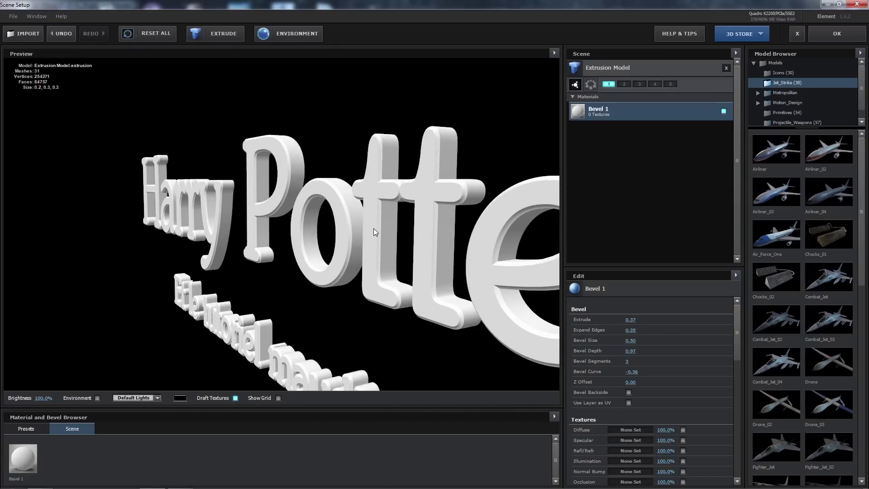
drag(389, 228, 459, 236)
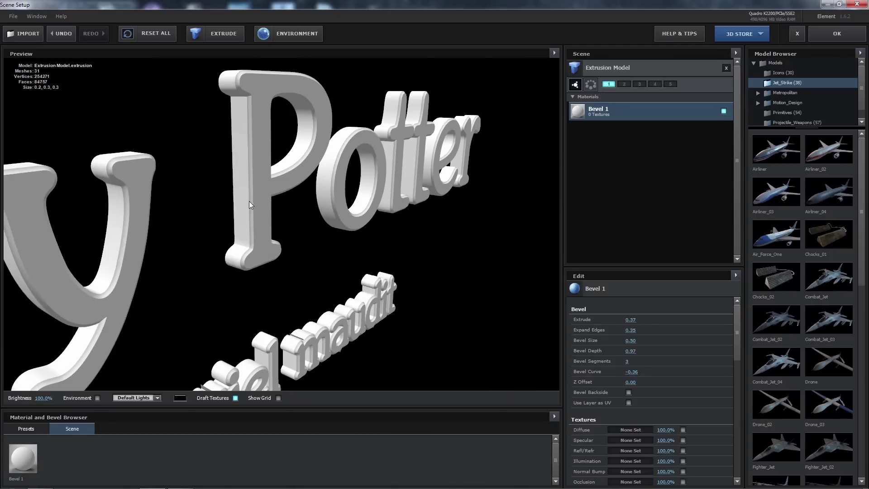
drag(248, 201, 323, 251)
drag(272, 291, 296, 265)
Step: Test different Bevel Curve amounts against the letter's edge profile, and set the curve to 0
drag(632, 372, 673, 372)
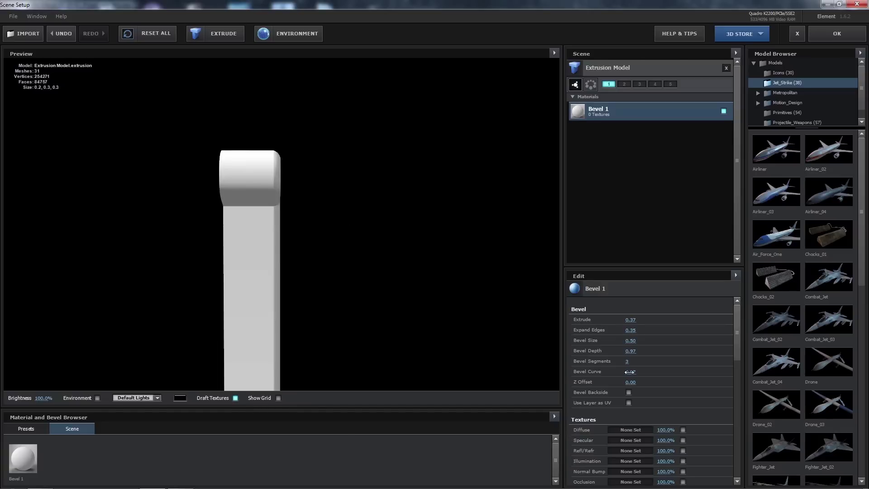
drag(617, 373, 590, 373)
click(631, 372)
text(0)
key(Return)
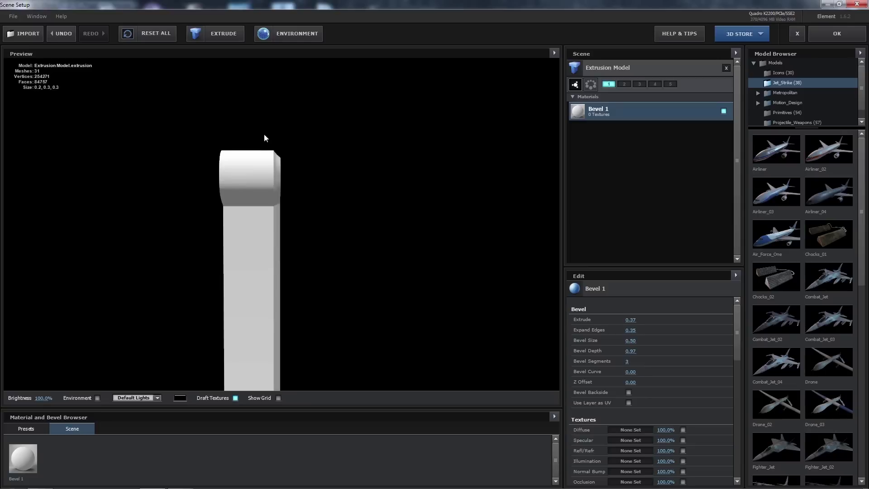
Step: Set Bevel 1's Bevel Curve to -0.96 and its Bevel Depth to 1.01
drag(293, 197, 278, 186)
scroll(279, 186, down, 5)
drag(303, 216, 245, 204)
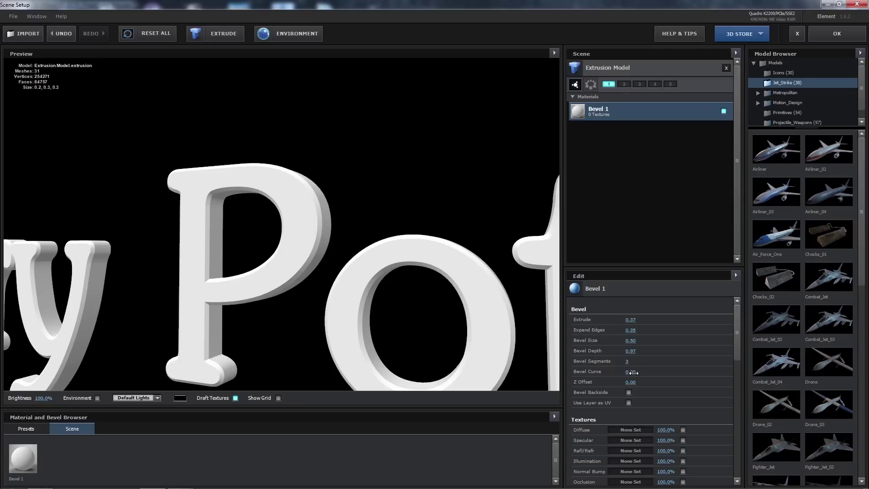
drag(614, 372, 591, 372)
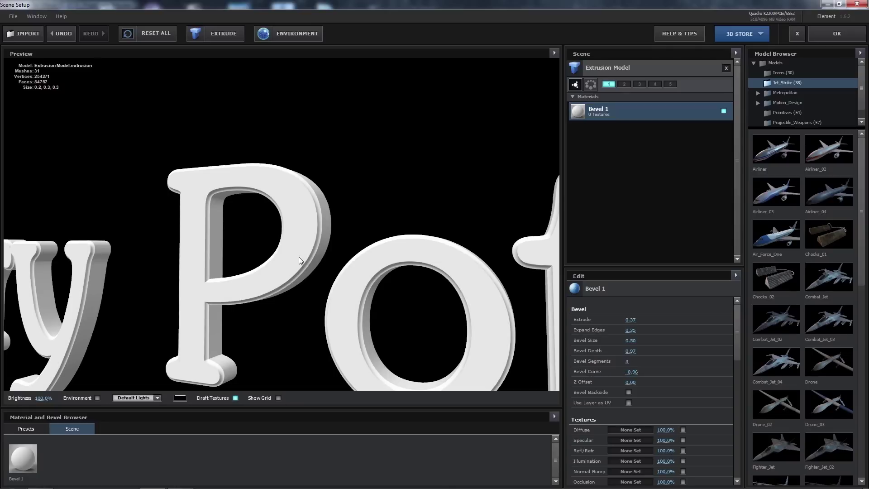
drag(323, 267, 400, 264)
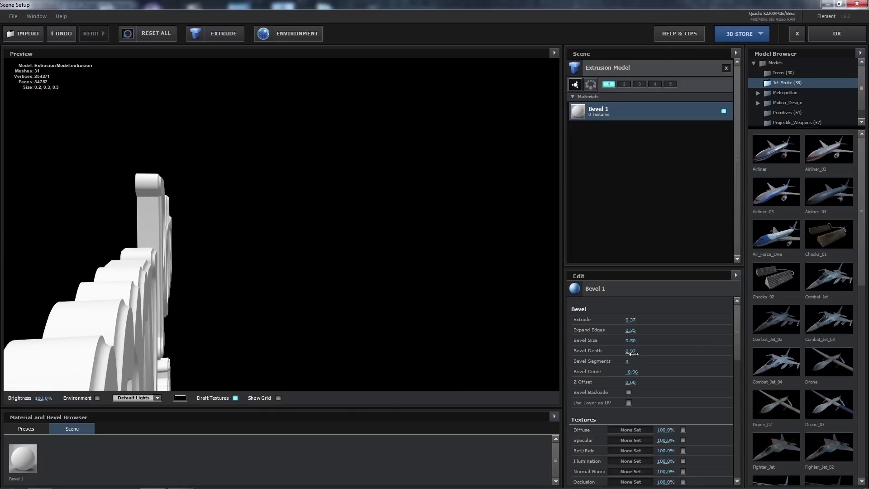
mouse_move(628, 352)
mouse_down()
mouse_move(662, 351)
mouse_move(633, 352)
mouse_up()
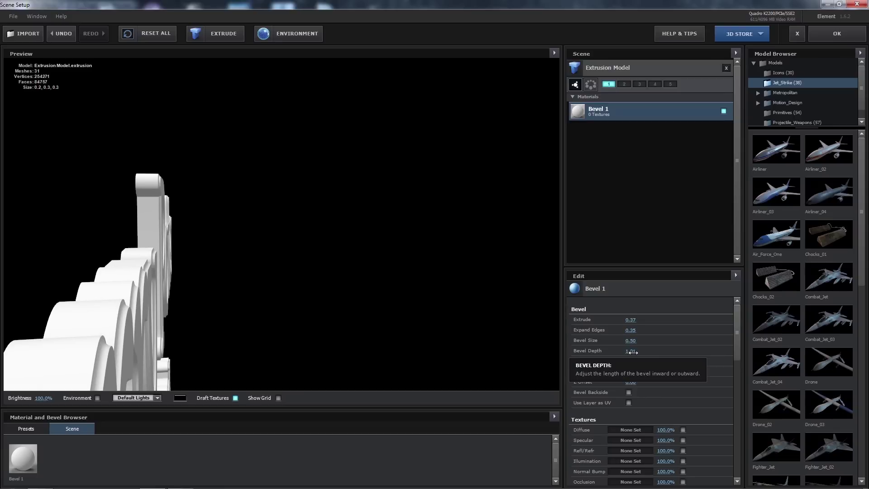
Step: Examine the bevelled edges of the title and the subtitle letters up close and as a whole
drag(225, 277, 203, 240)
scroll(216, 273, down, 5)
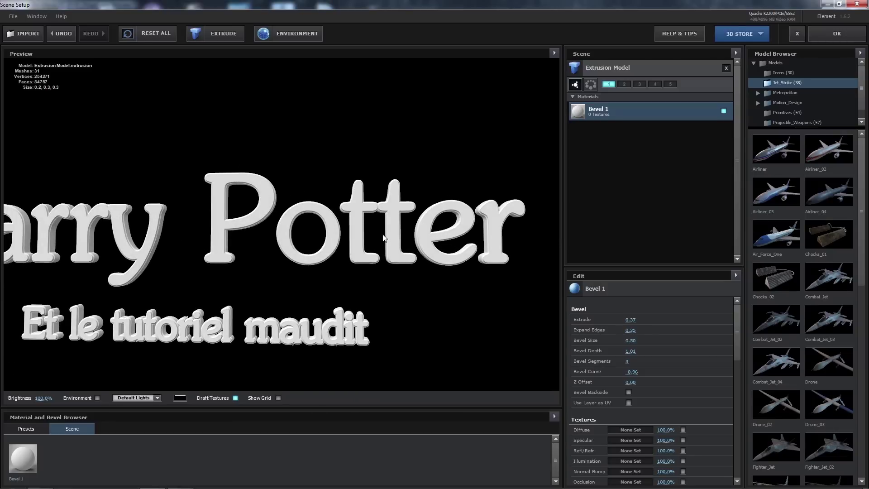
scroll(374, 235, down, 3)
scroll(268, 281, up, 10)
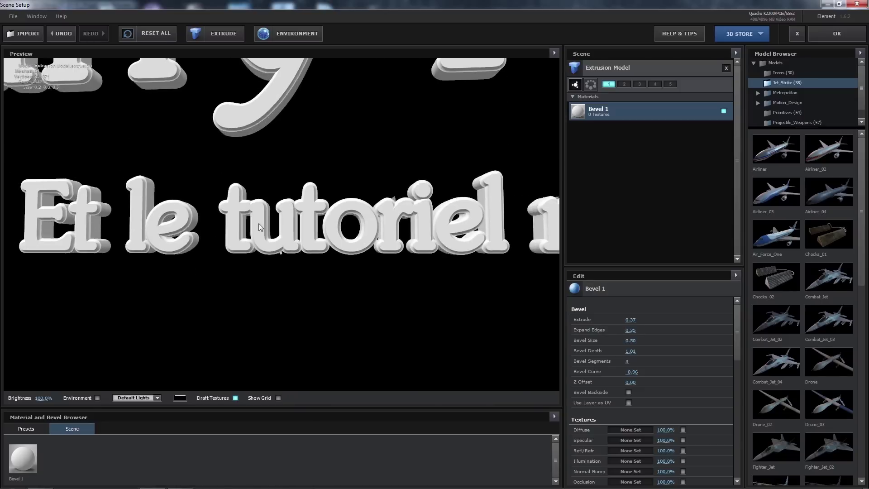
scroll(262, 228, up, 5)
scroll(243, 220, down, 8)
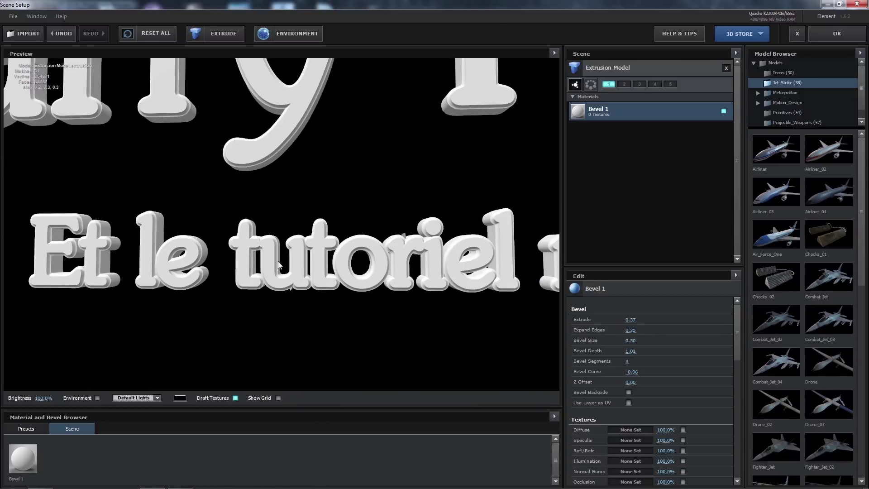
scroll(277, 267, down, 5)
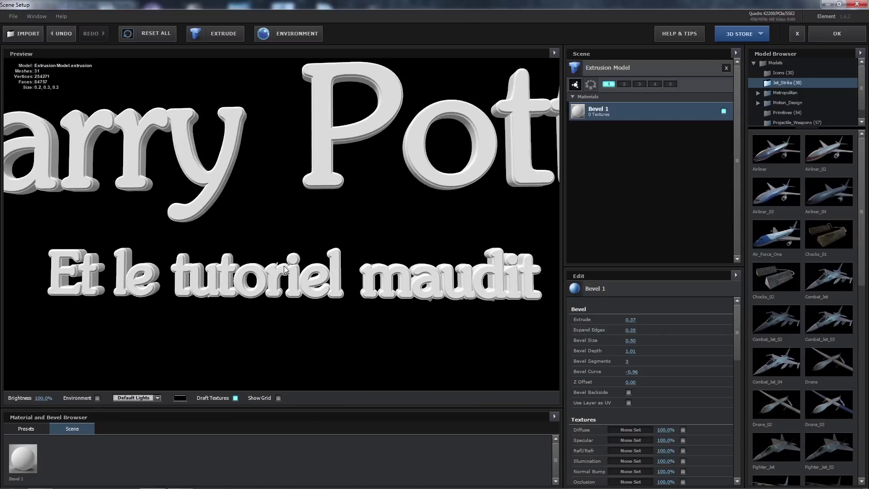
scroll(283, 265, down, 6)
drag(388, 214, 393, 241)
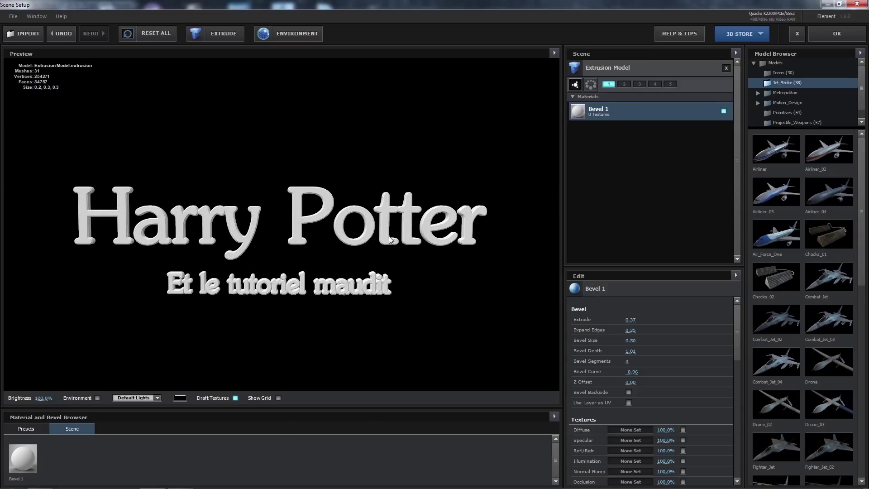
Step: Enlarge the material preset browser and open the Metal folder of the Pro_Shaders materials
click(33, 429)
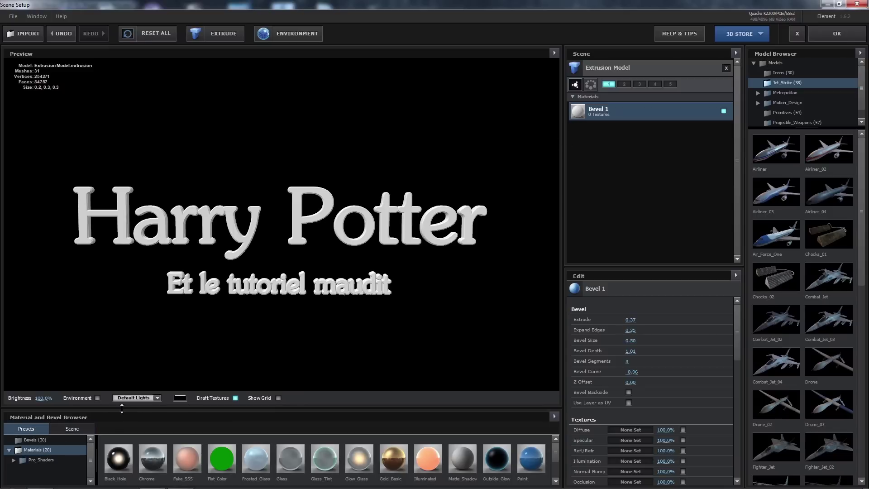
drag(128, 375, 132, 332)
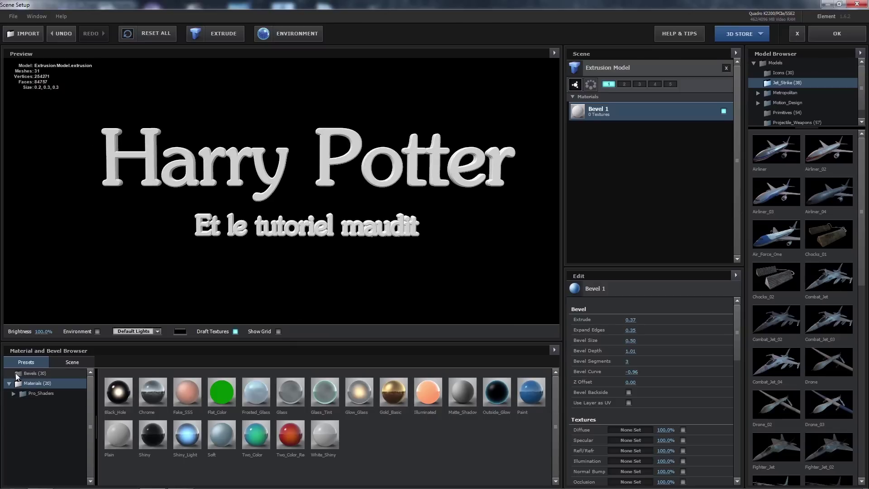
click(30, 374)
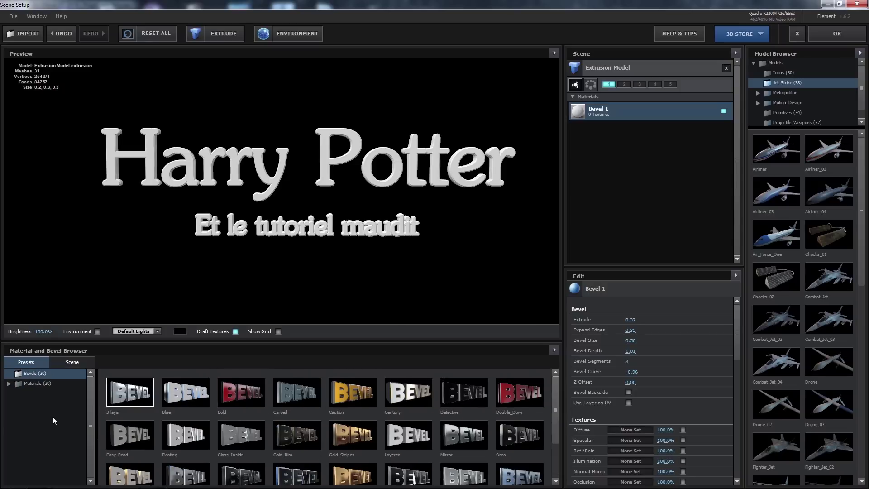
click(36, 383)
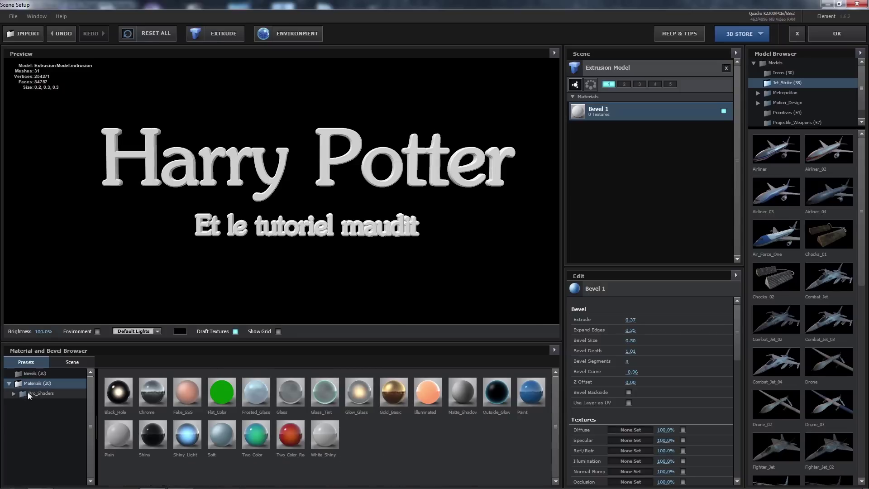
click(25, 396)
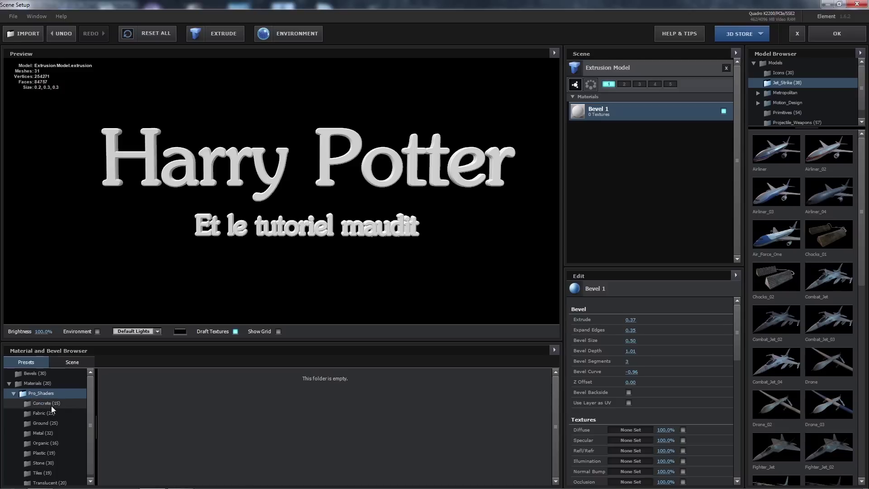
click(41, 430)
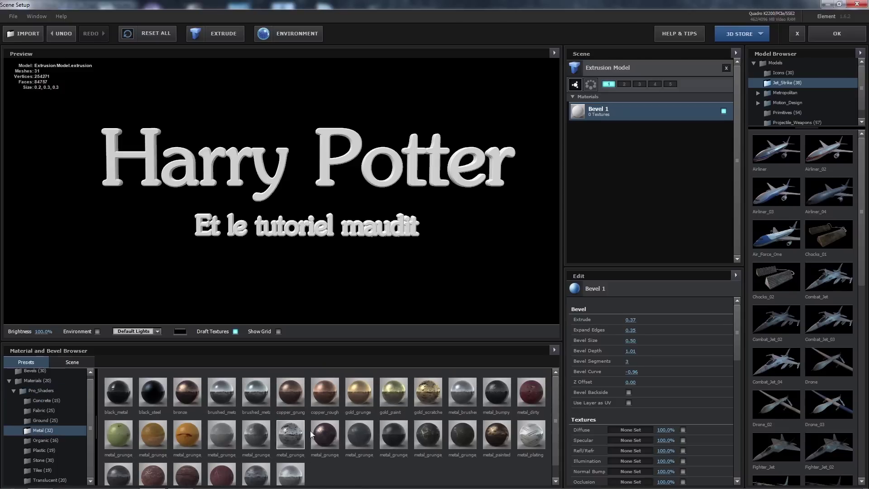
Step: Try a metal grunge, the metal_brushed and the metal_grunge_painted_10 materials on the extruded title
drag(288, 440, 594, 112)
drag(437, 156, 384, 168)
drag(462, 391, 590, 113)
drag(453, 146, 417, 166)
scroll(430, 175, up, 2)
drag(443, 437, 601, 111)
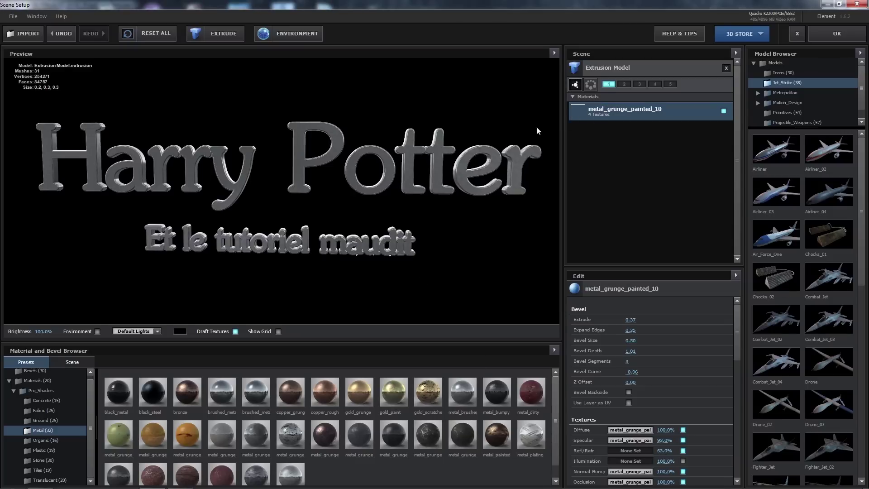
Step: Try the metal_grunge_painted_11, metal_sheet and metal_rough materials on the title and inspect the letters up close
drag(462, 435, 339, 117)
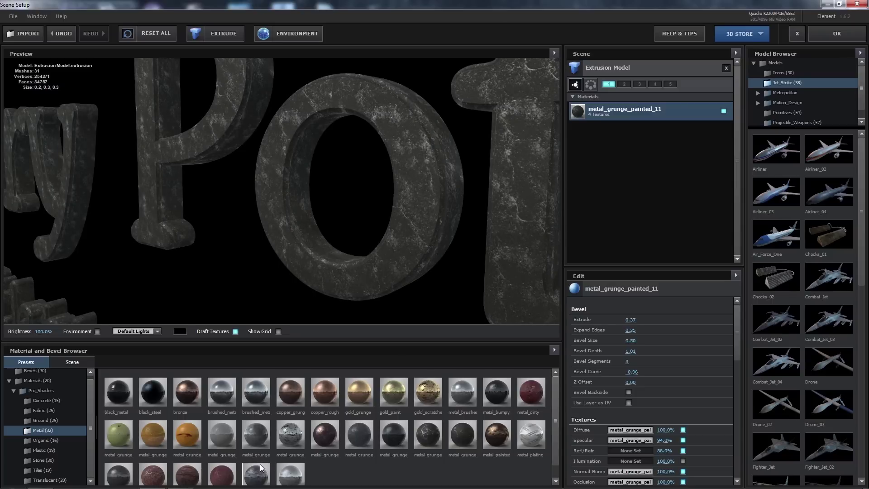
scroll(260, 463, down, 1)
drag(253, 461, 593, 110)
drag(440, 170, 454, 181)
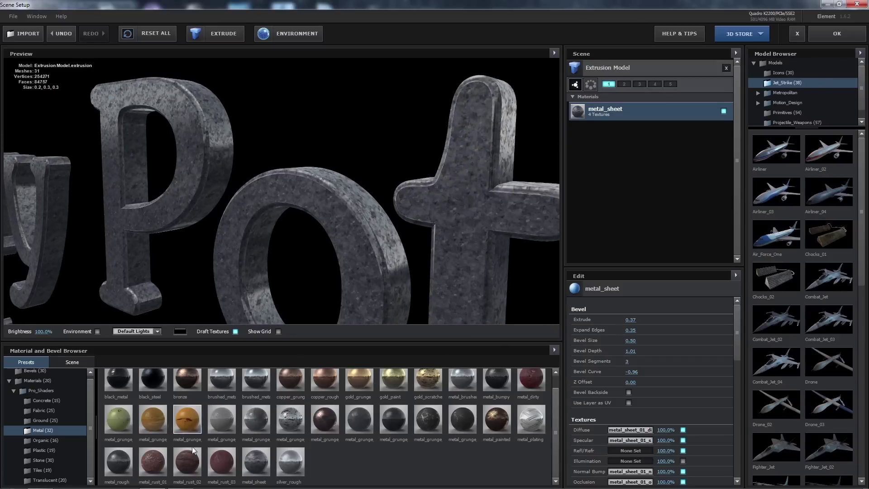
drag(118, 461, 591, 114)
drag(487, 187, 314, 194)
scroll(370, 155, up, 5)
scroll(315, 198, up, 5)
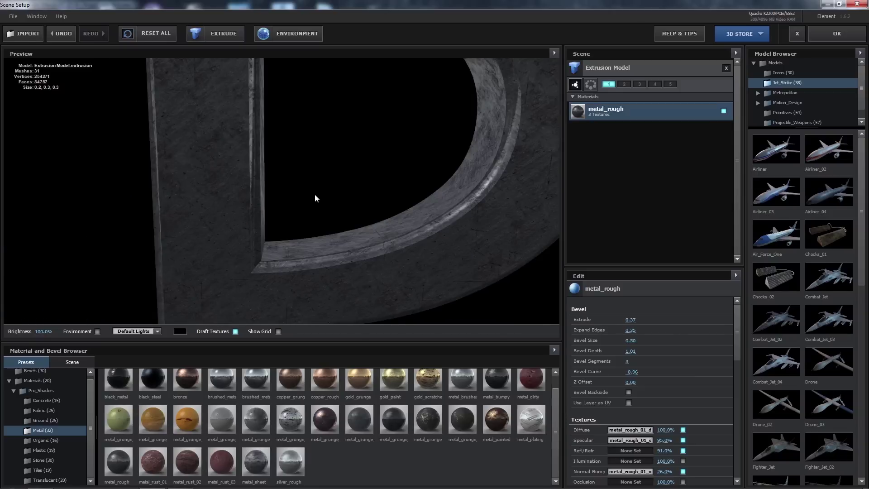
Step: Apply the metal_brushed material to the extruded title and accept the scene setup
scroll(315, 198, down, 5)
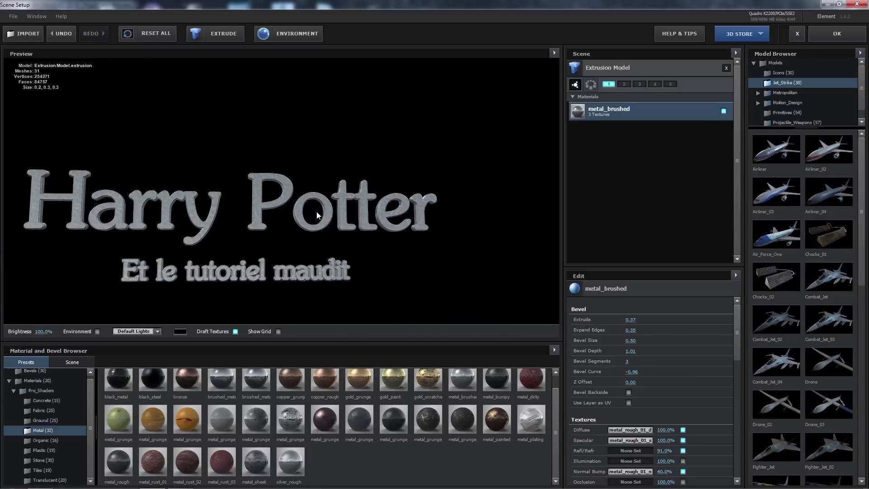
drag(316, 211, 445, 199)
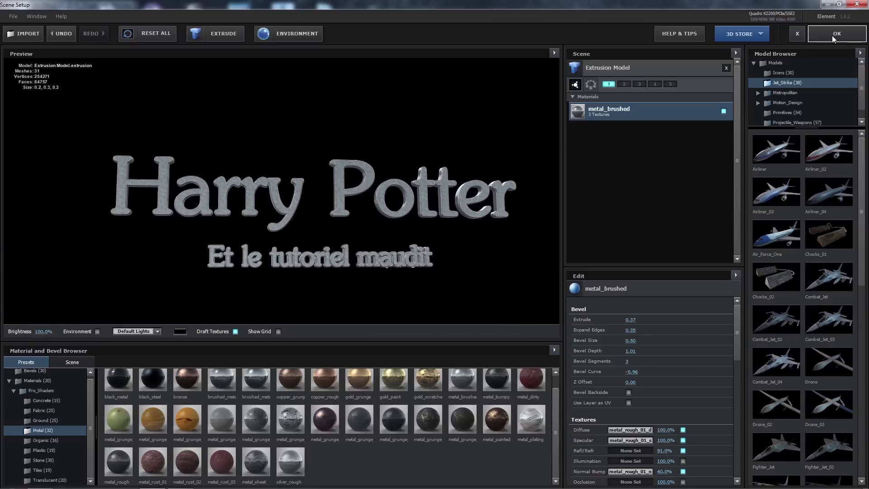
click(832, 35)
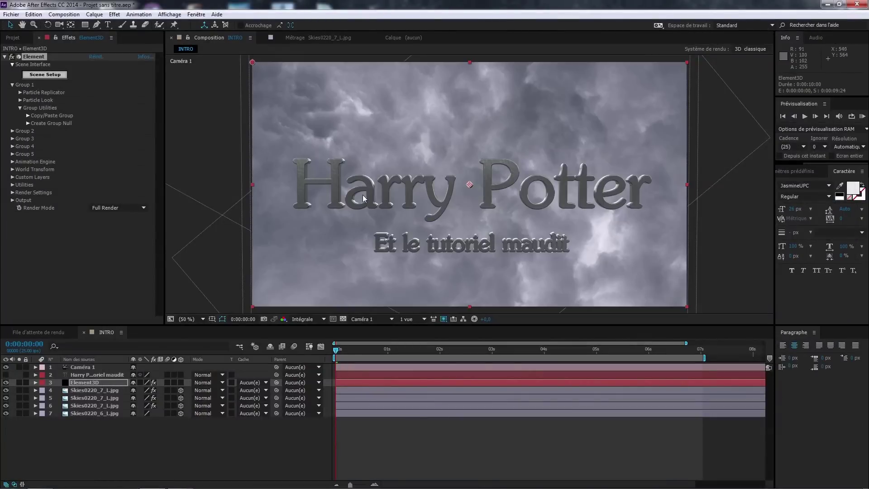
Step: Show the INTRO composition in Vue personnalisée 1 and orbit around the title, clouds and camera to examine their depth
scroll(469, 196, up, 2)
scroll(469, 196, down, 2)
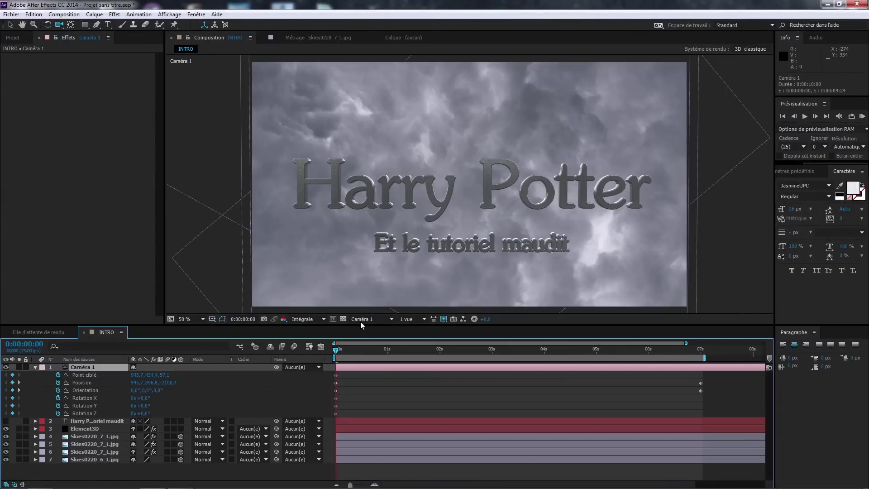
click(362, 320)
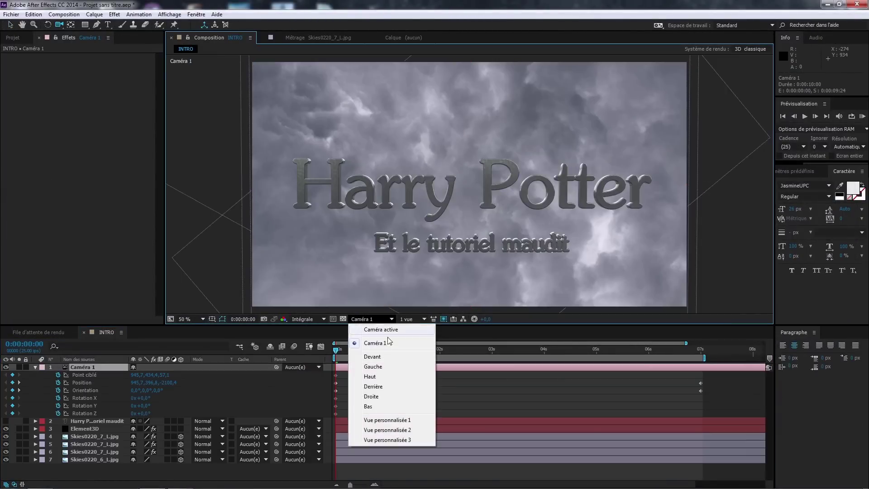
click(379, 420)
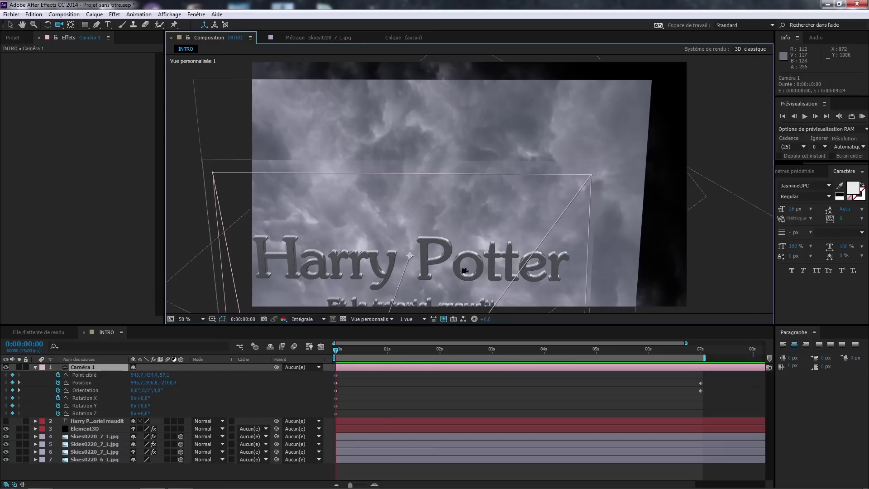
drag(489, 237, 459, 239)
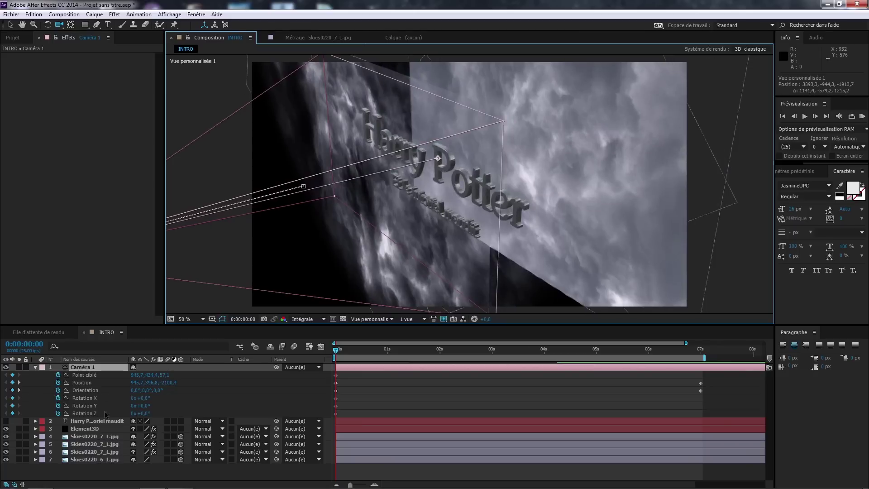
Step: Make the flat title text layer visible and view the composition through Caméra 1
click(84, 429)
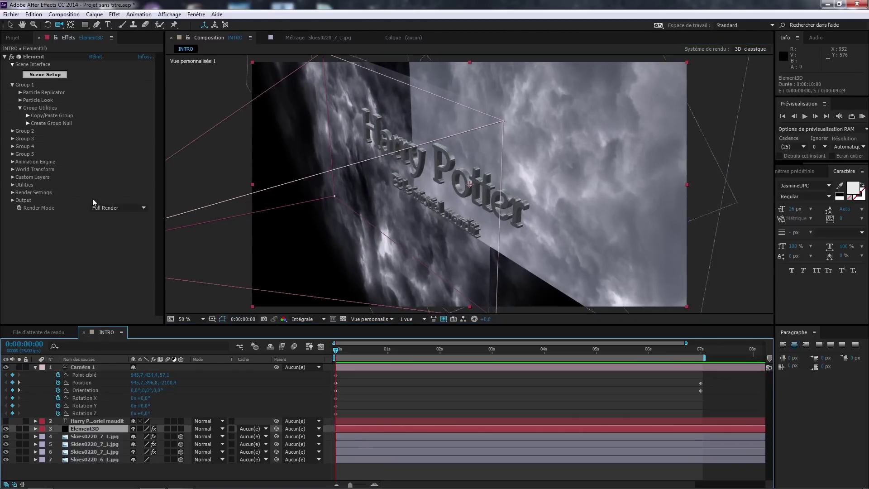
drag(394, 169, 440, 176)
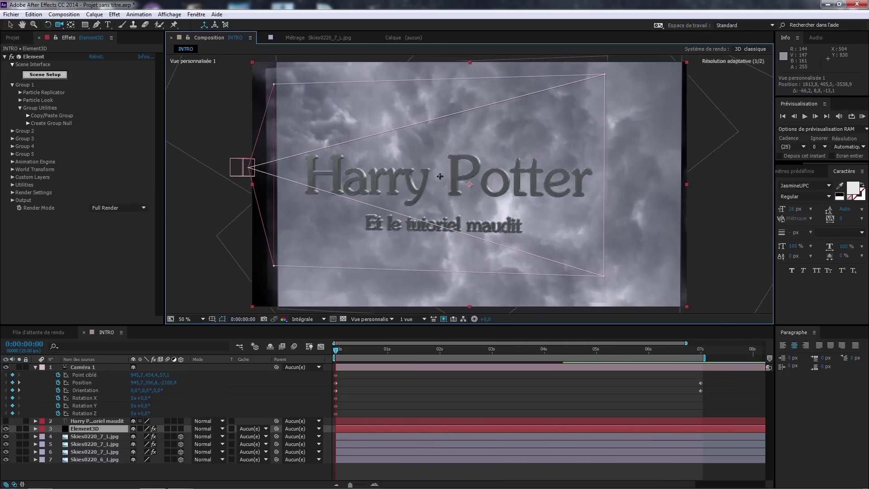
click(103, 422)
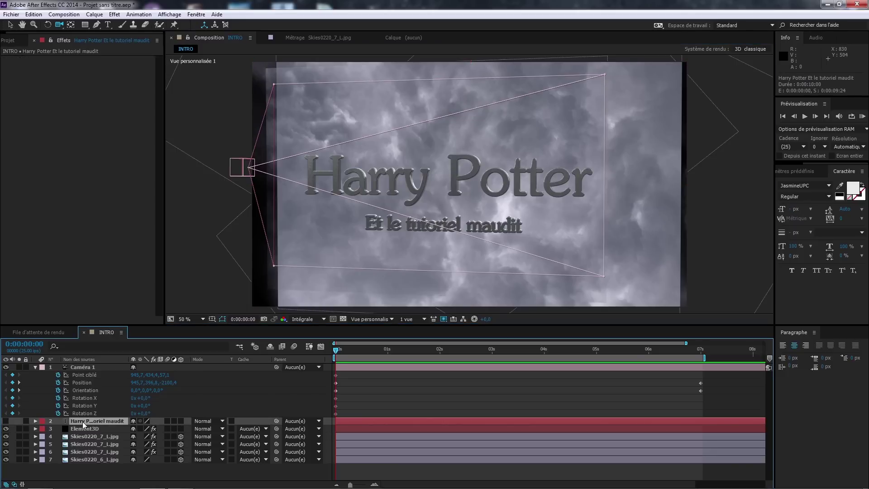
key(ctrl+t)
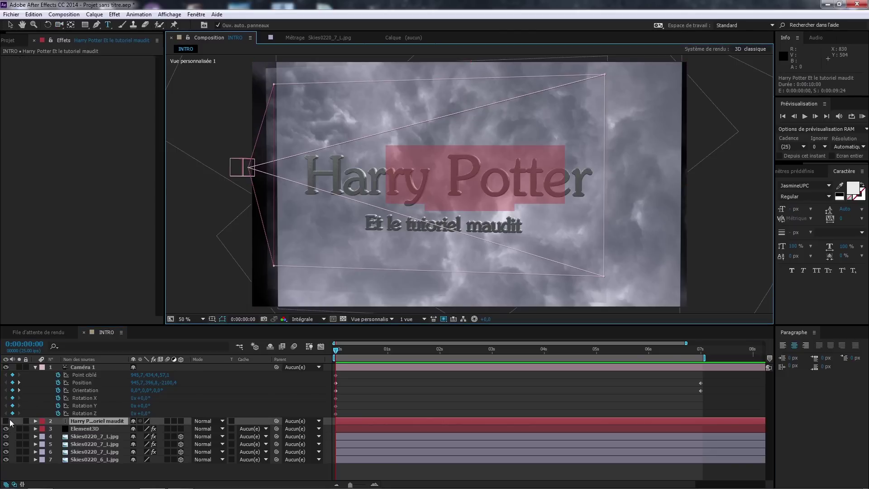
click(373, 320)
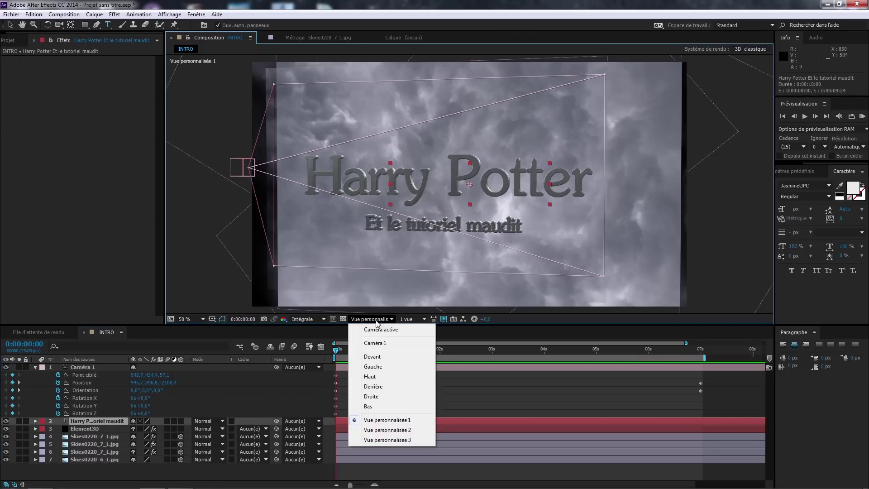
click(374, 343)
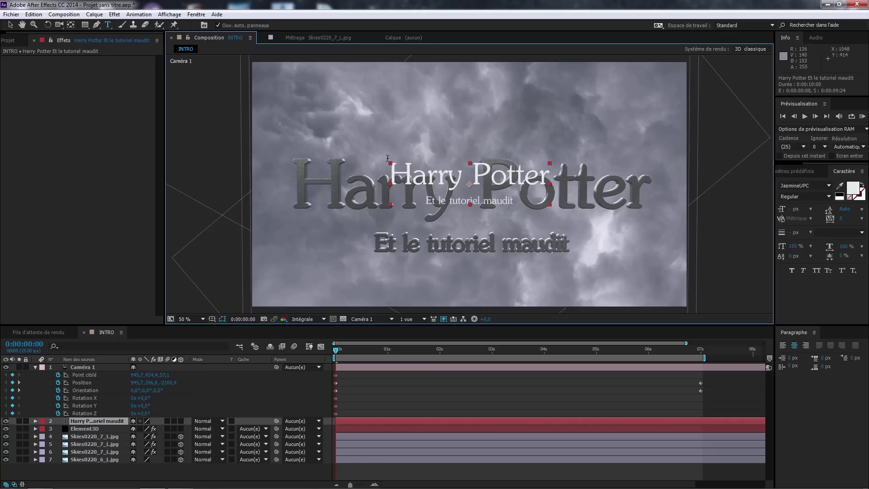
Step: Hide the Element3D layer and set the leading of the entire title text to 23 px
click(517, 201)
key(ctrl+a)
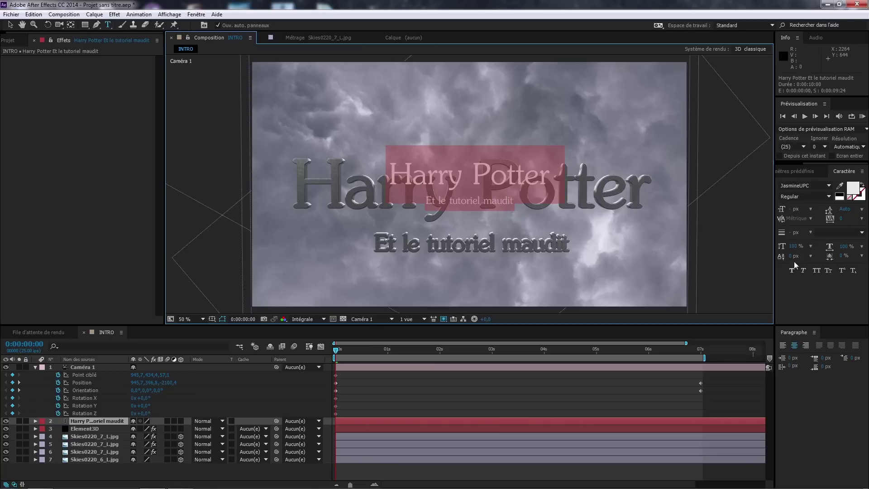
mouse_move(844, 211)
mouse_down()
mouse_move(866, 211)
mouse_move(847, 209)
mouse_up()
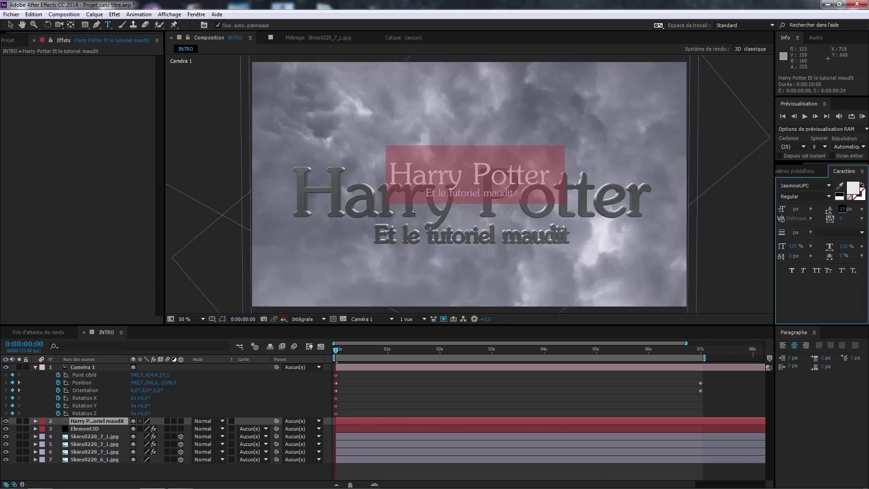
key(period)
click(6, 428)
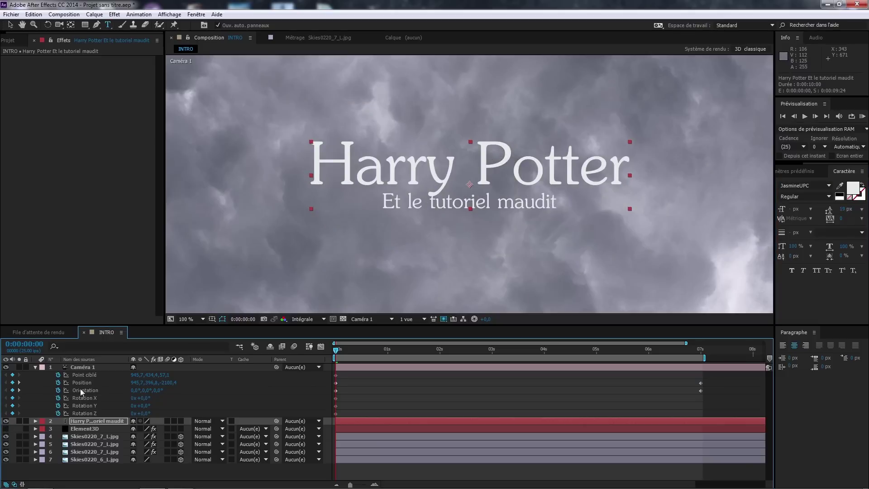
click(844, 209)
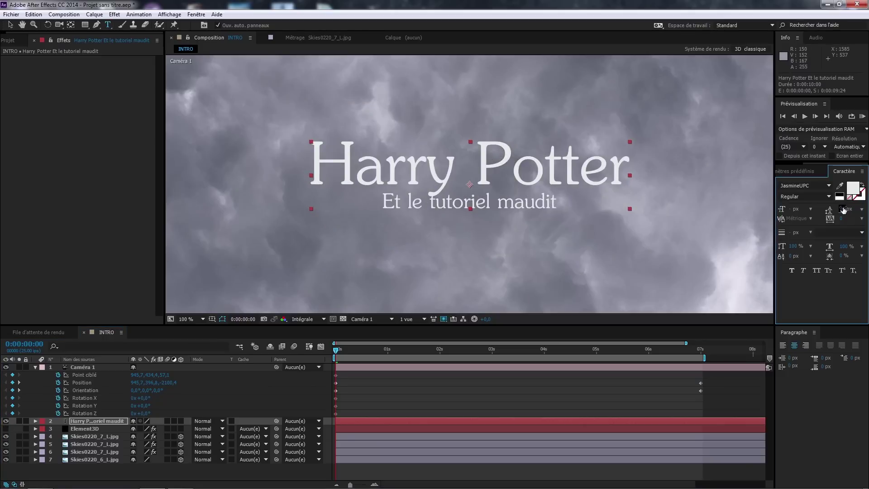
drag(843, 209, 845, 207)
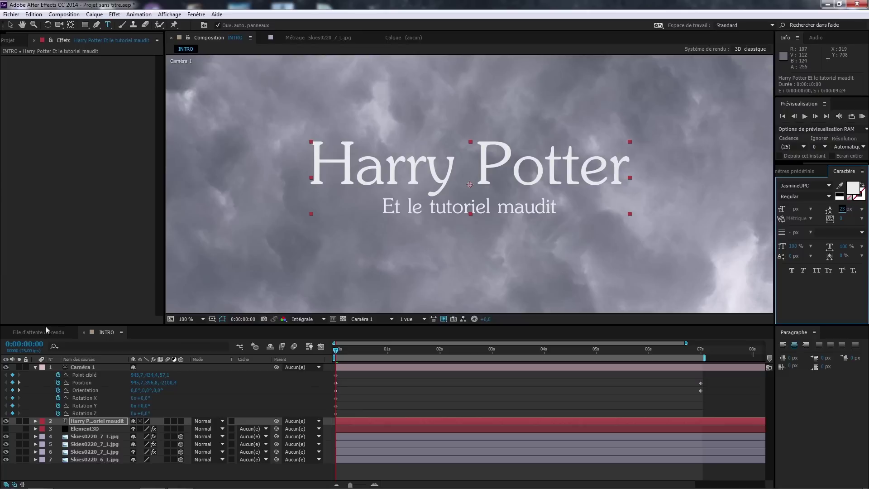
Step: Turn the Element3D layer back on and hide the flat text layer to check the extruded title's spacing
click(6, 429)
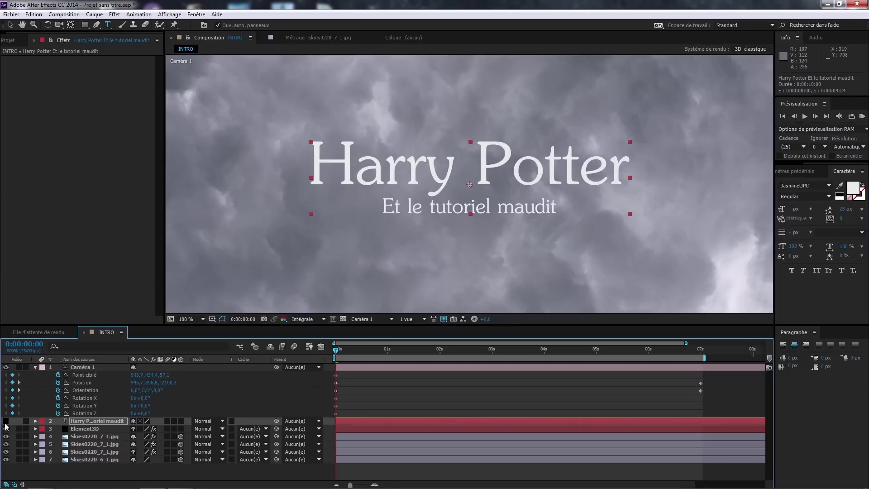
click(6, 421)
scroll(430, 180, down, 2)
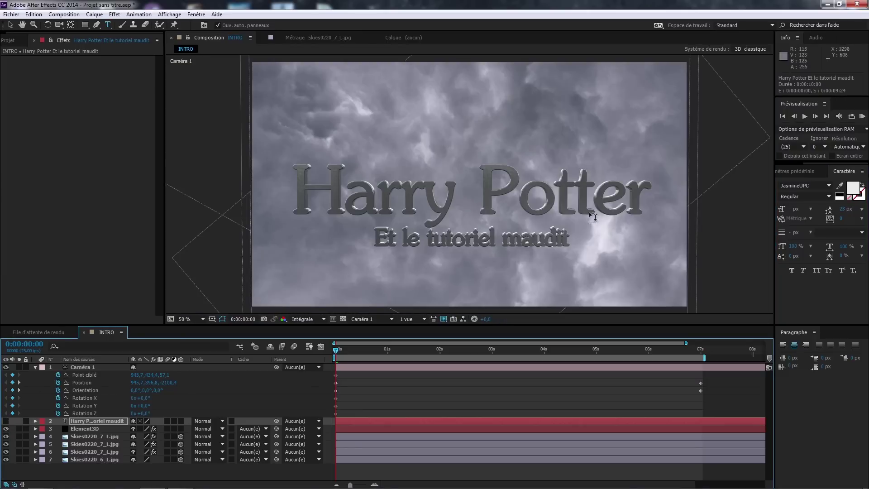
Step: Show the flat text layer and rewrite the title's second line as "Et la citrouille malade"
click(7, 421)
double_click(85, 429)
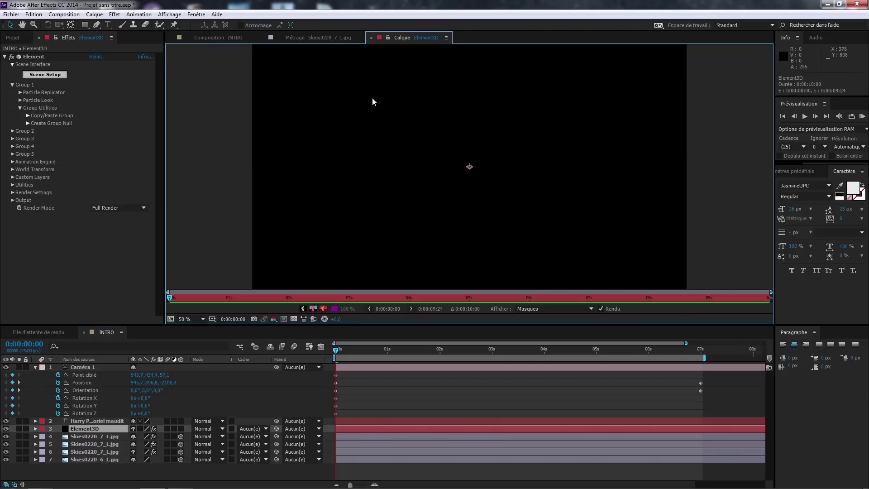
click(209, 39)
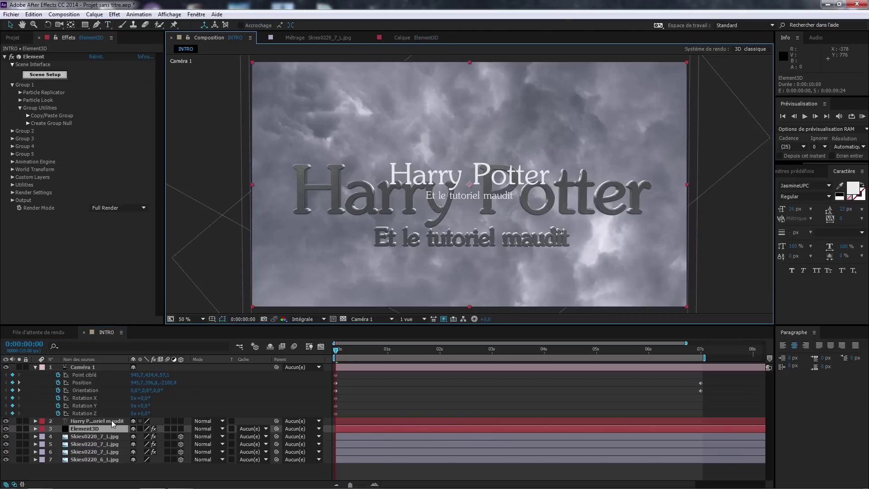
double_click(112, 422)
click(443, 196)
drag(439, 197, 515, 198)
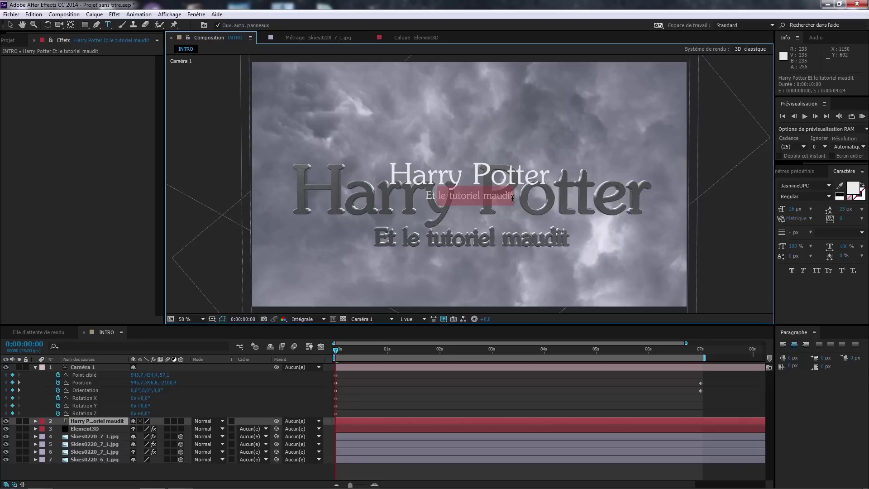
click(513, 198)
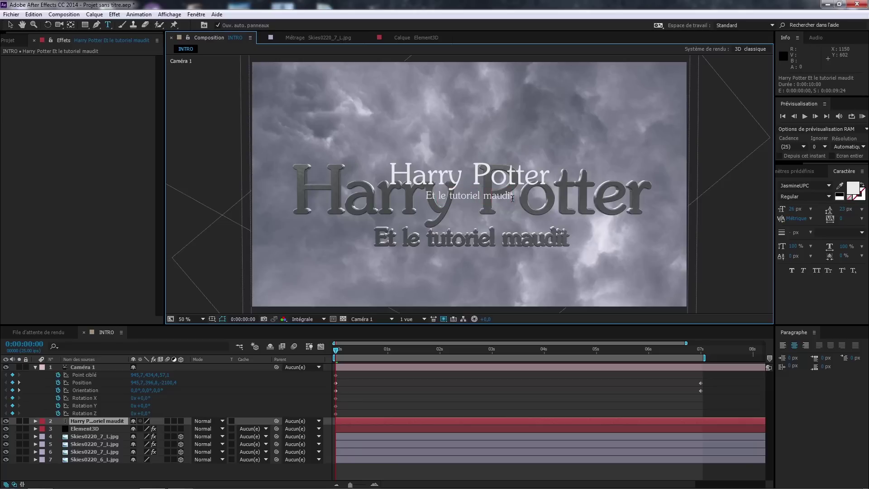
key(BackSpace)
key(BackSpace)
key(BackSpace)
key(BackSpace)
key(BackSpace)
key(BackSpace)
key(BackSpace)
key(BackSpace)
key(BackSpace)
key(BackSpace)
key(BackSpace)
key(BackSpace)
key(BackSpace)
key(BackSpace)
key(BackSpace)
key(BackSpace)
key(BackSpace)
text(a citrouille )
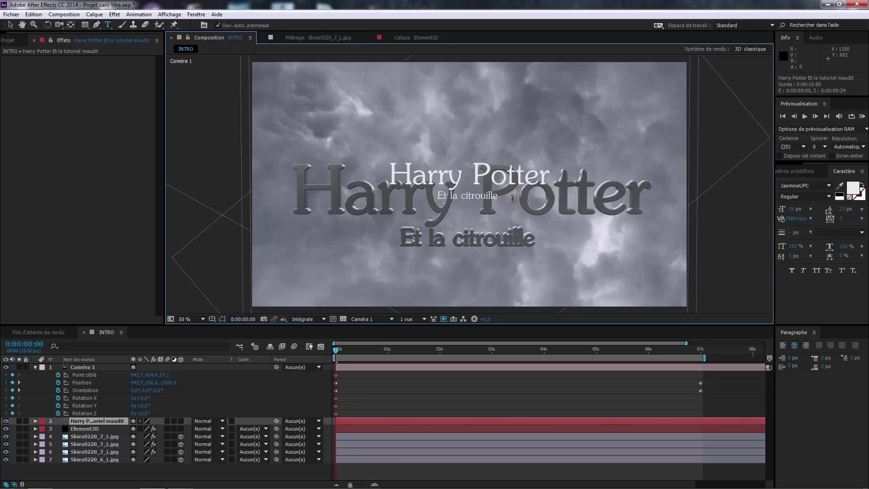
text(malade)
Step: Hide the flat text layer, leaving only the extruded Element3D title displayed
click(88, 428)
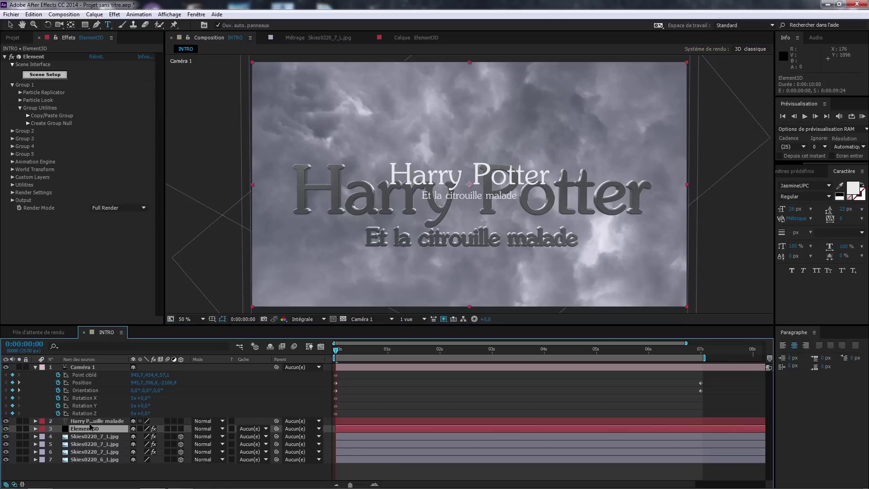
click(86, 420)
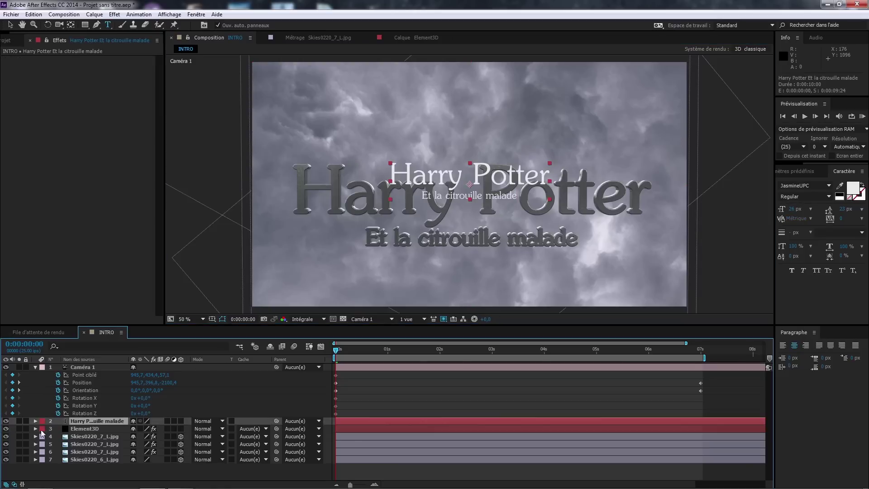
click(6, 421)
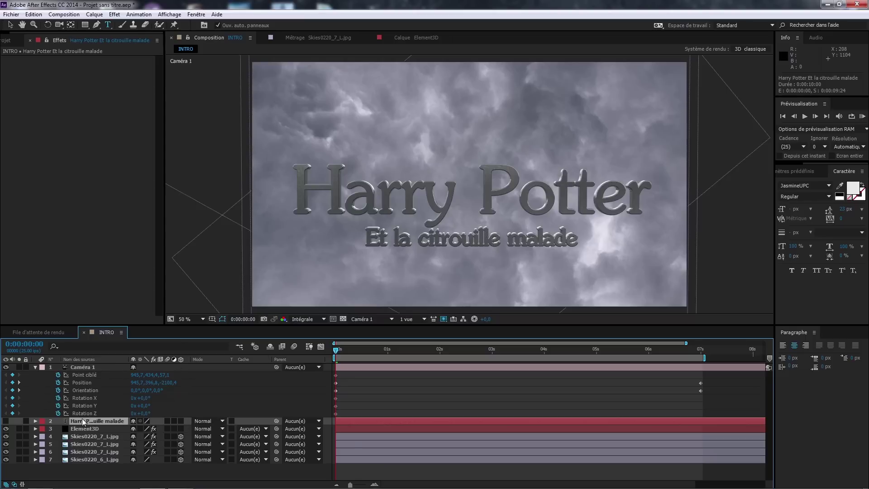
scroll(398, 290, down, 2)
scroll(398, 292, up, 2)
Step: Examine the title at 7 seconds and inspect its extrusion model in the Element3D layer's Scene Setup
drag(338, 351, 701, 349)
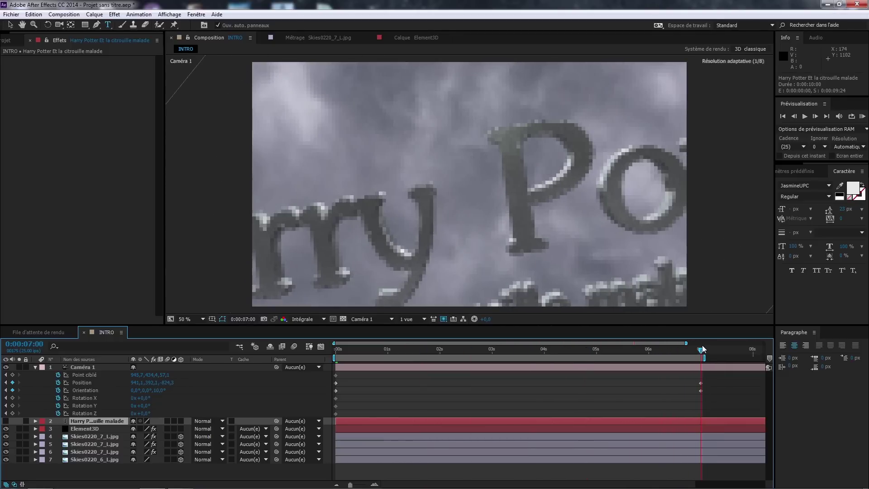
mouse_move(446, 231)
mouse_down()
mouse_move(436, 208)
mouse_move(448, 231)
mouse_up()
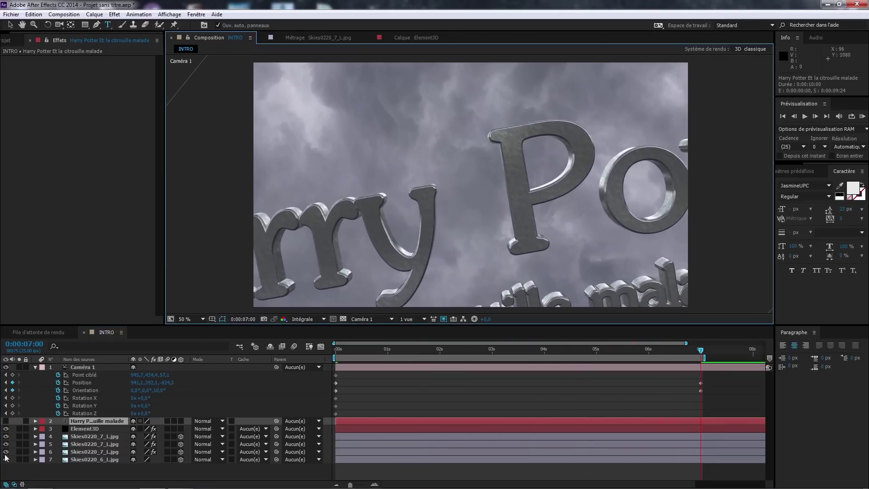
click(80, 428)
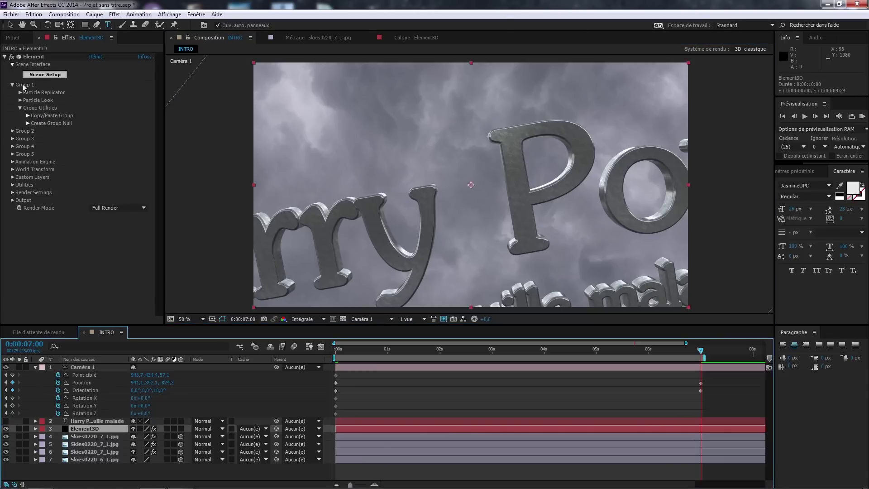
click(44, 75)
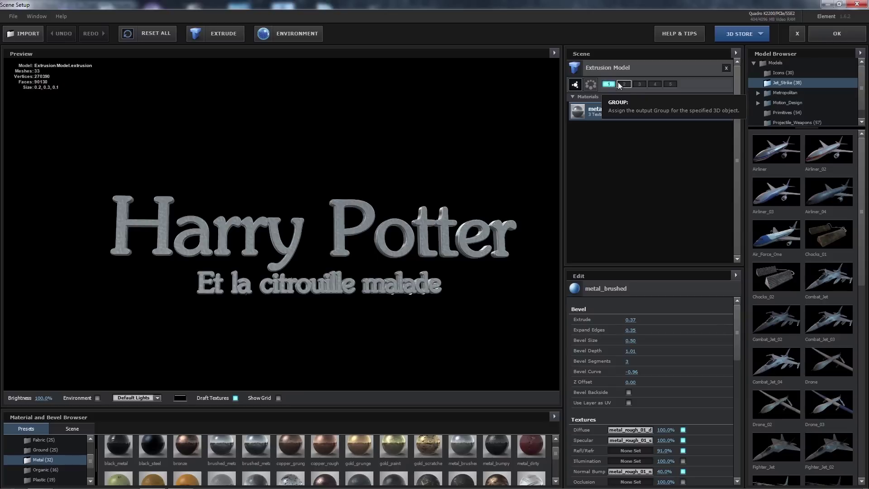
click(825, 33)
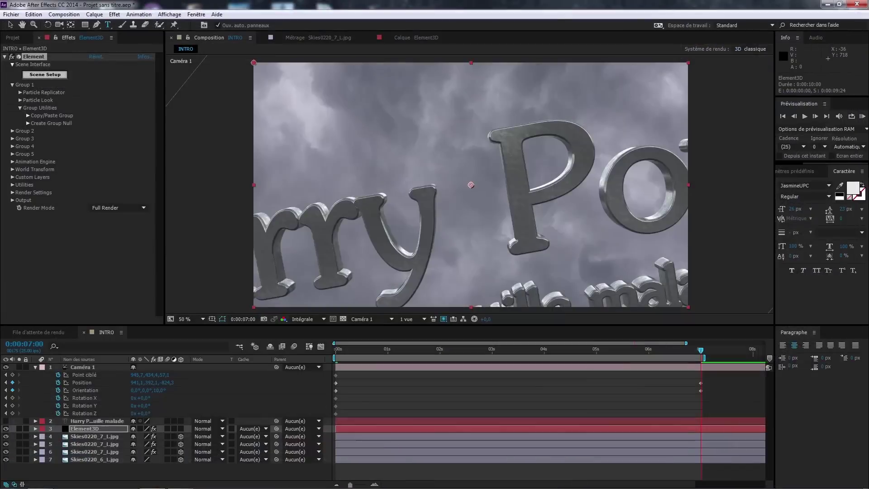
Step: Push the extruded title back in depth by setting Group 1's Position Z to about 1720, with the time returned to 0 seconds
click(21, 93)
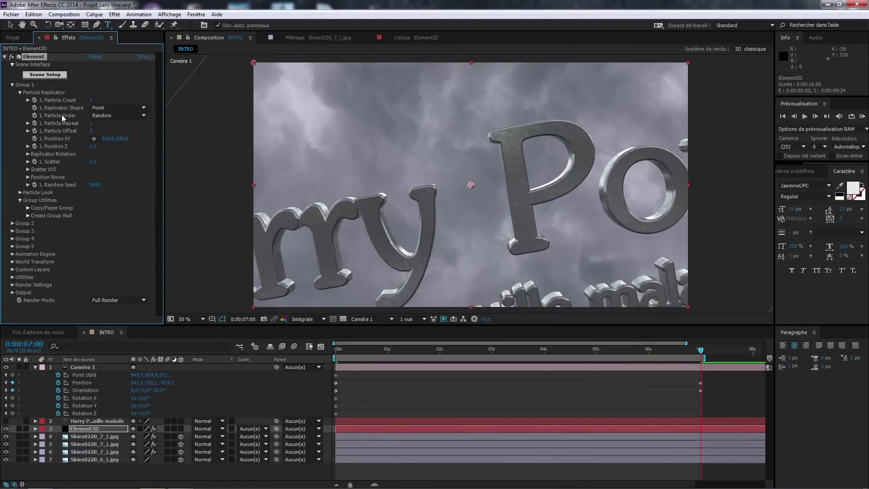
drag(92, 150, 128, 139)
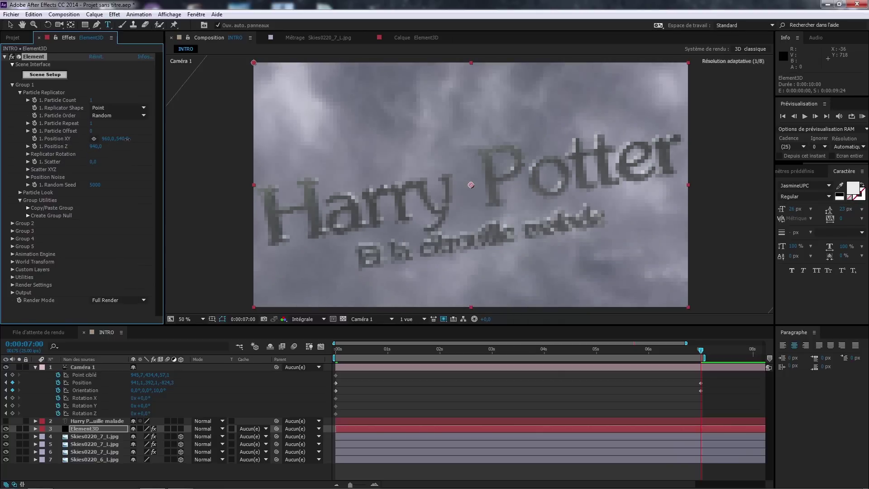
drag(699, 355, 297, 360)
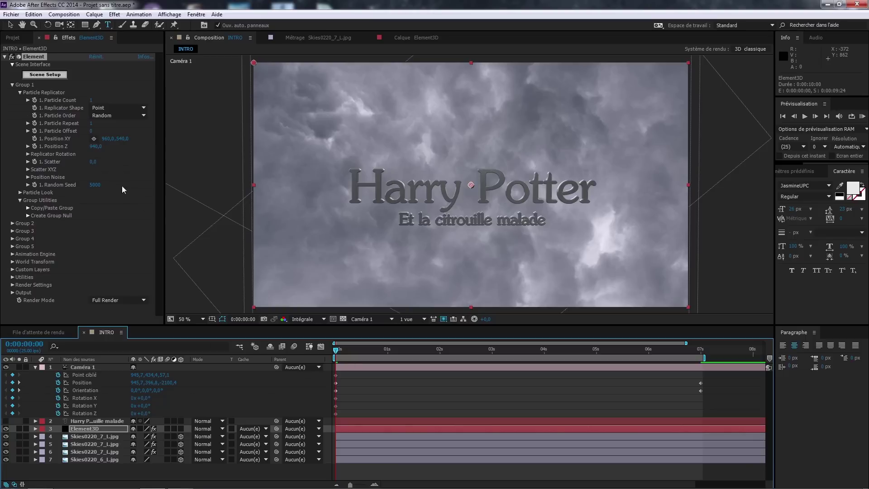
drag(94, 146, 516, 163)
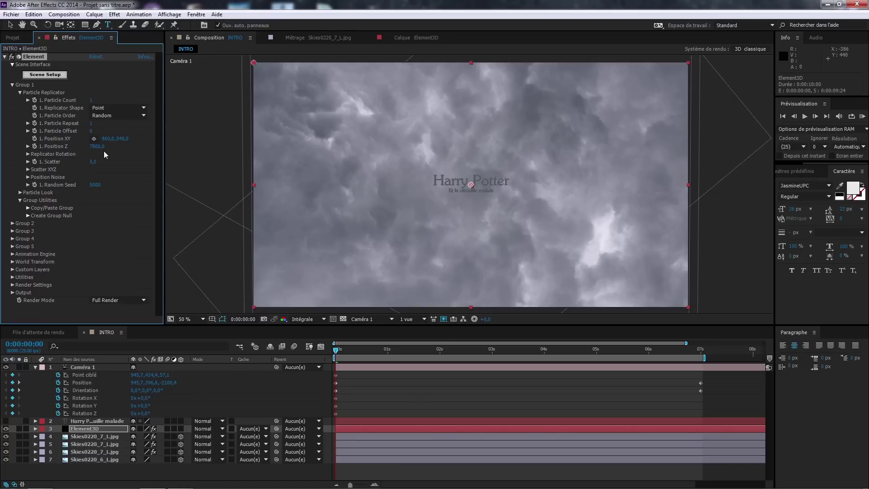
drag(92, 146, 15, 147)
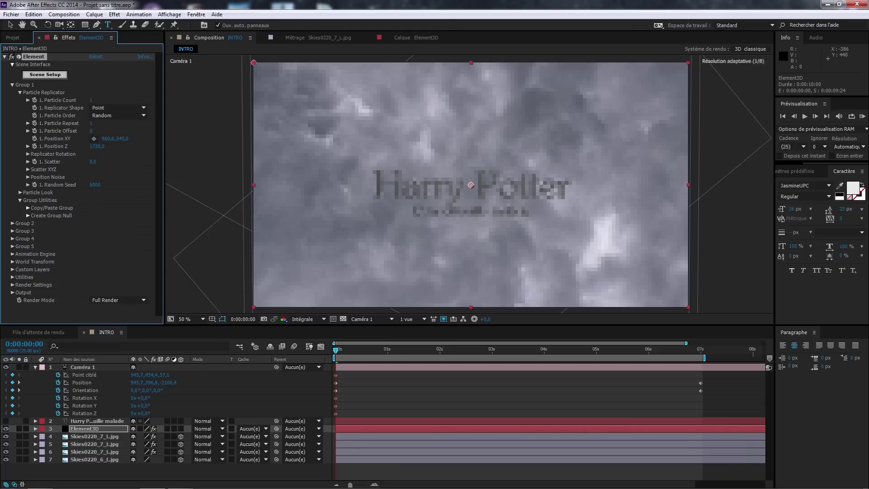
Step: Switch to Vue personnalisée 1 and orbit the scene to examine the title's depth relative to the cloud layers
click(379, 321)
click(381, 329)
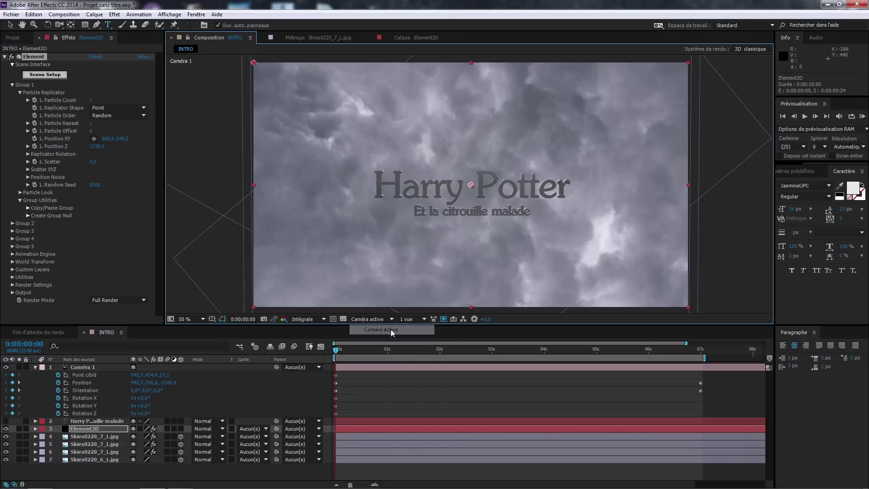
click(387, 320)
click(387, 419)
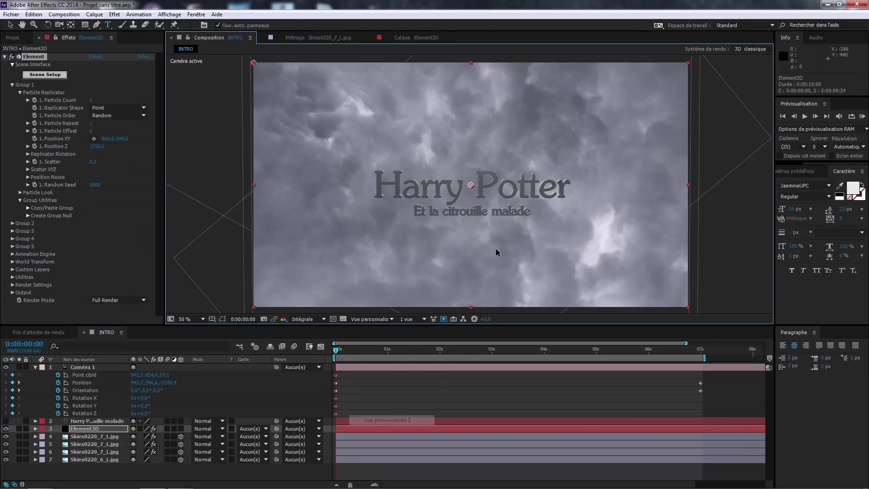
key(c)
drag(536, 202, 507, 212)
key(comma)
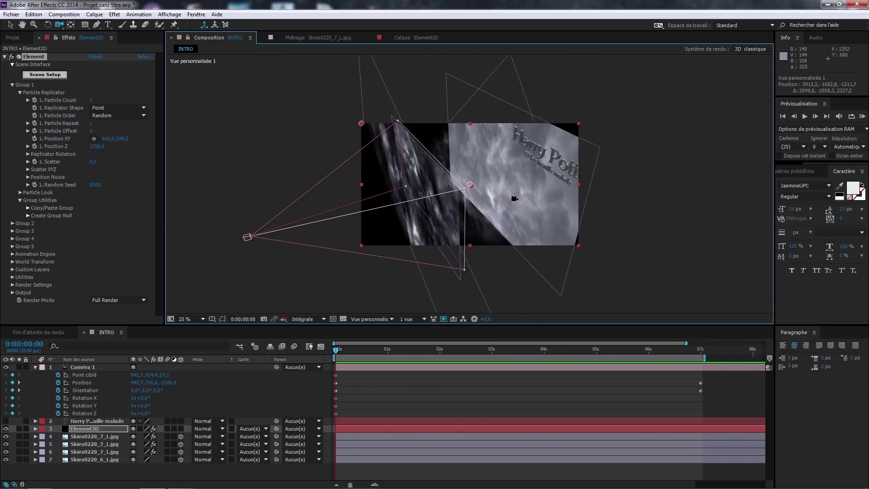
scroll(526, 188, up, 1)
drag(534, 181, 499, 169)
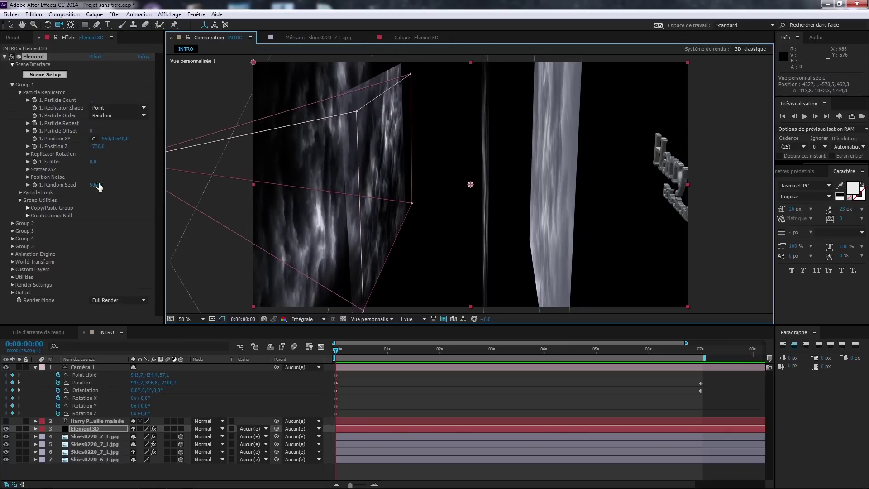
Step: Bring the title forward to Position Z 580 and place the Element3D layer beneath the second cloud layer, viewing through Caméra 1
drag(96, 145, 44, 146)
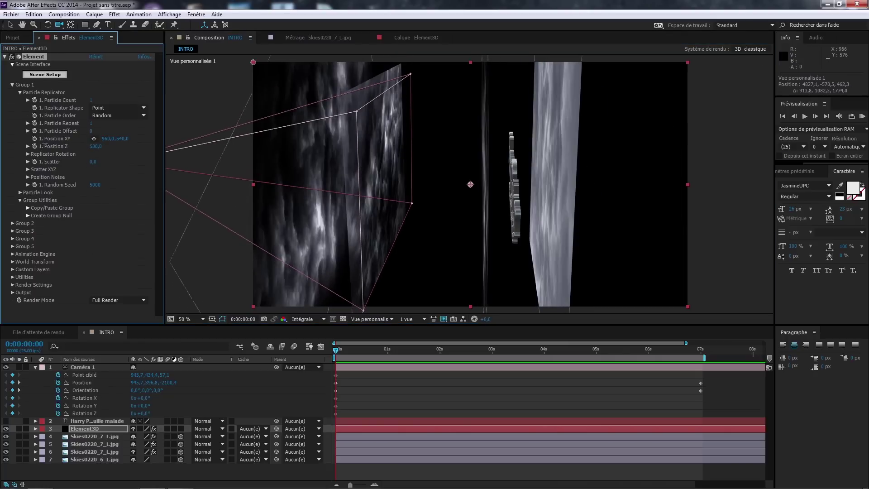
drag(90, 429, 88, 454)
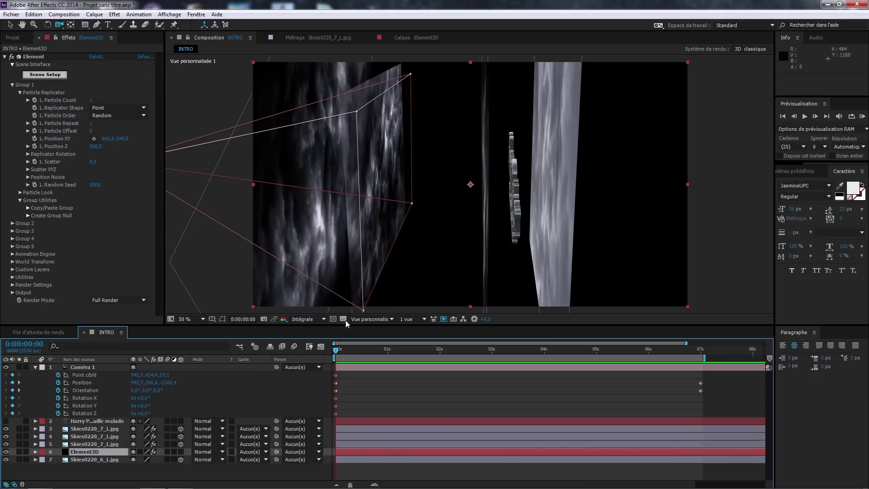
click(377, 319)
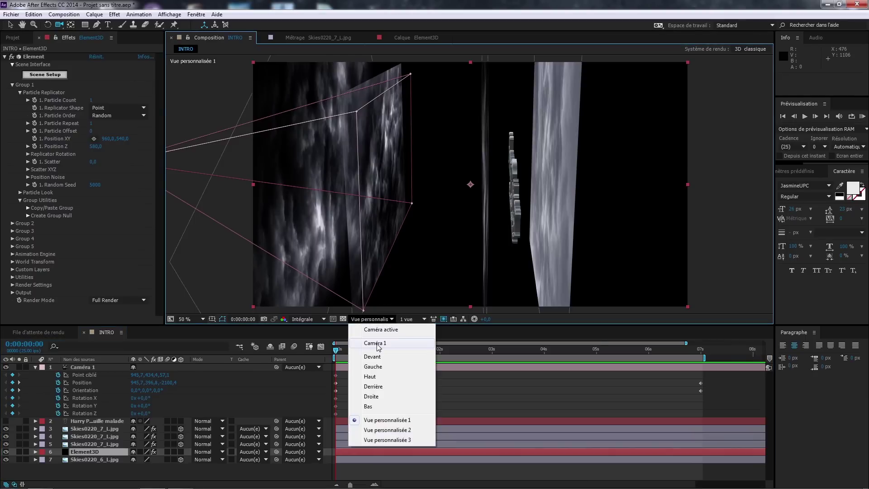
click(378, 343)
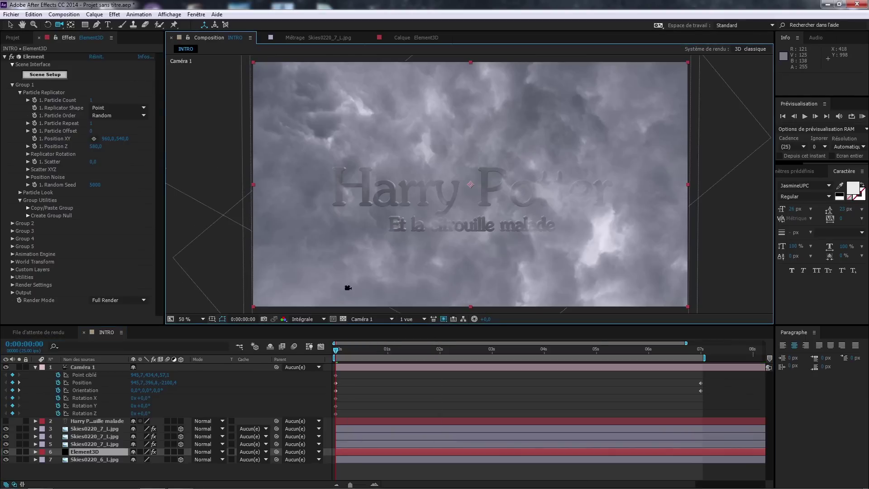
drag(87, 452, 92, 444)
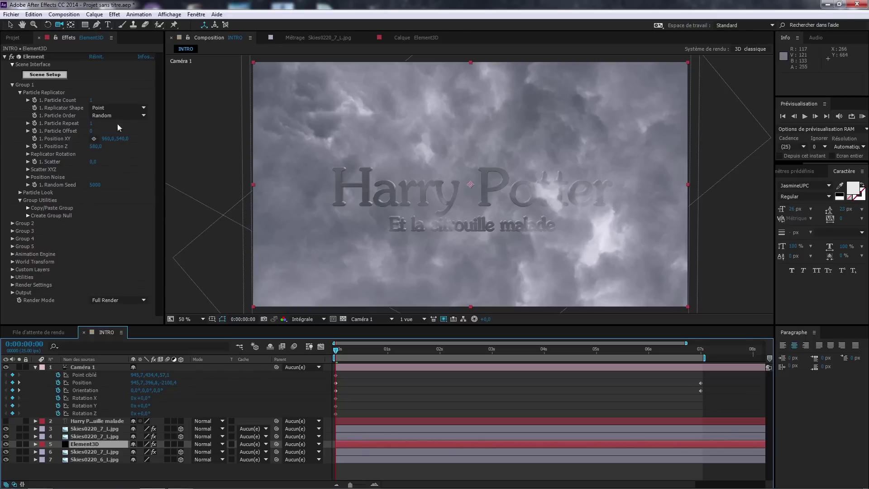
Step: Bring the title closer by setting Group 1's Position Z to 290, and preview the start of the animation
drag(94, 149, 77, 146)
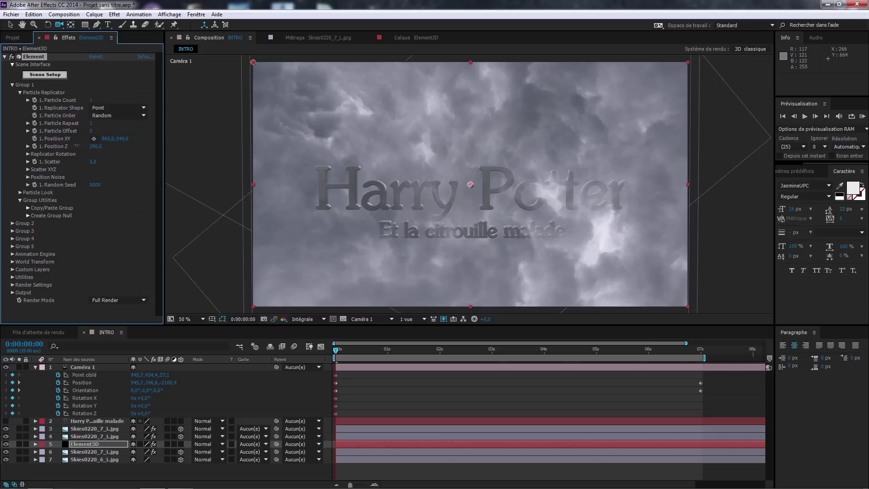
key(KP_0)
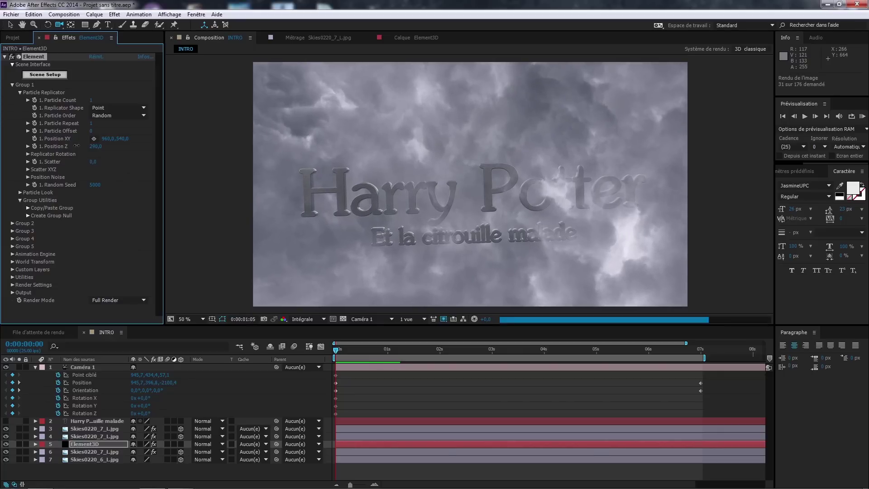
key(space)
key(space)
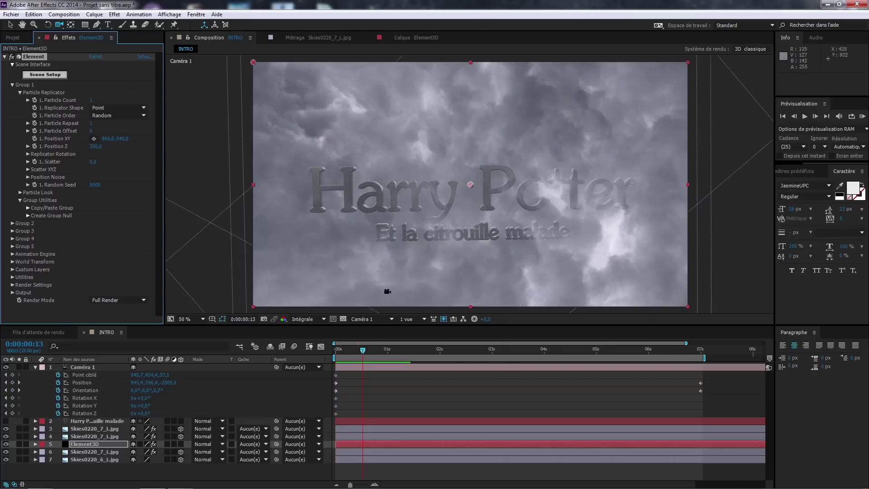
Step: Lower the preview resolution to Un demi and reposition the title at 6:23 to Position XY 944, 432 and Position Z 150
click(308, 319)
click(340, 351)
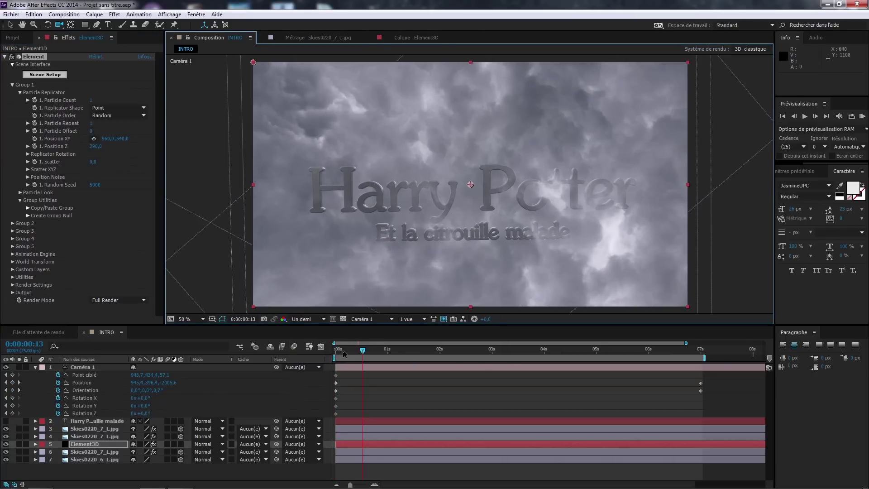
drag(368, 353, 697, 352)
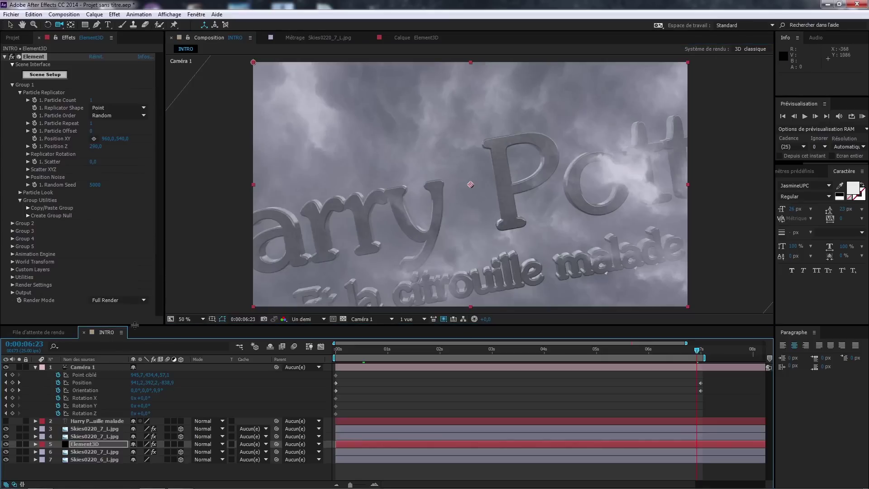
drag(97, 151, 75, 137)
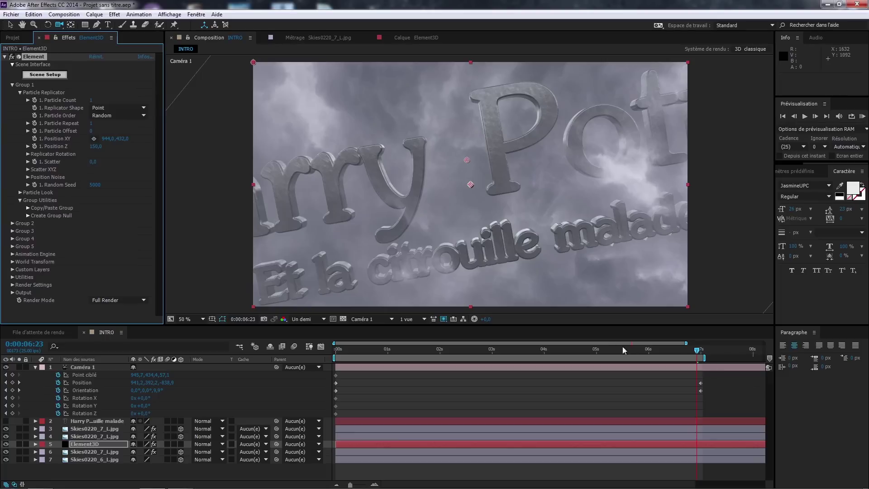
Step: Shrink the title at 7 seconds by setting Group 1's Particle Size to about 4.71, and preview the animation
click(40, 385)
key(Page_Down)
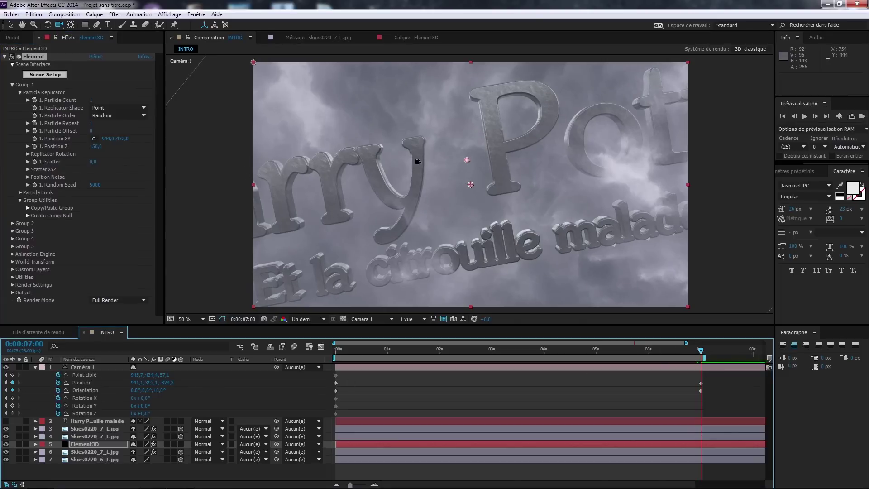
click(20, 191)
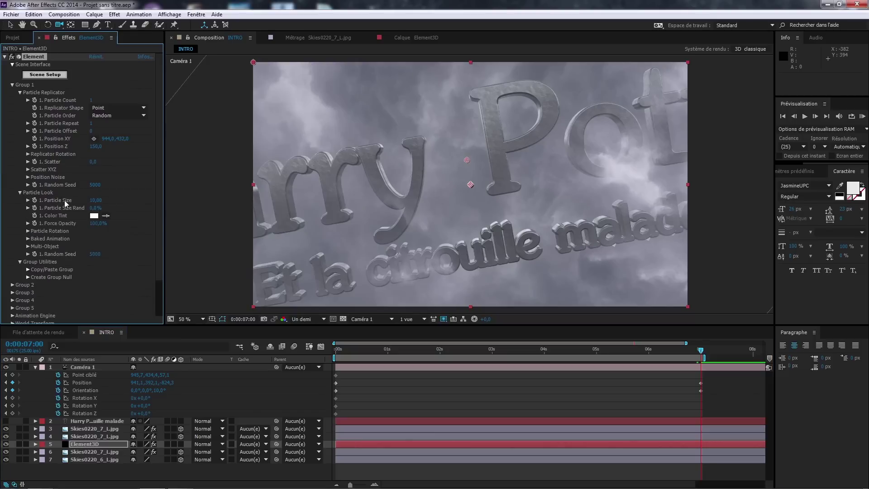
drag(91, 201, 1, 201)
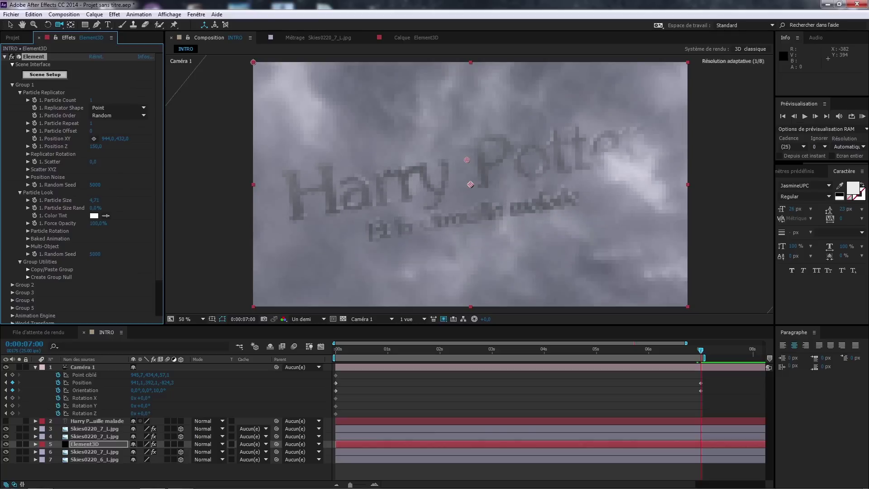
mouse_move(82, 446)
mouse_down()
mouse_move(86, 438)
mouse_move(82, 447)
mouse_up()
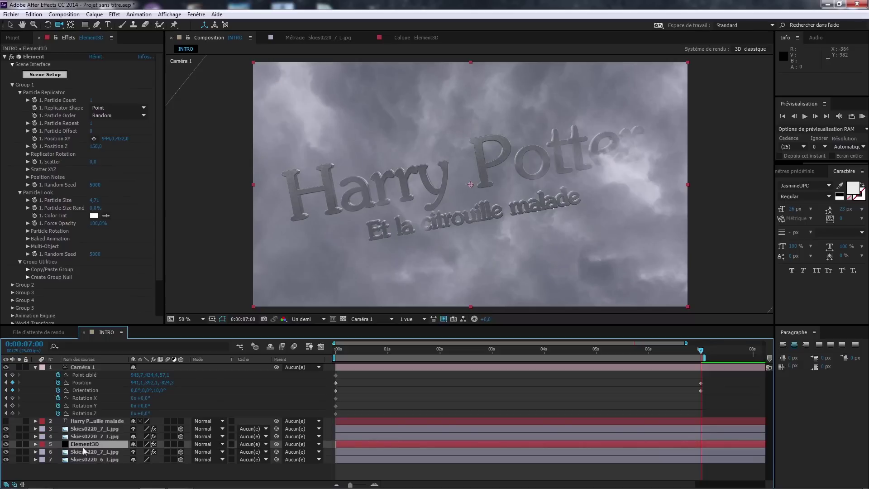
key(KP_0)
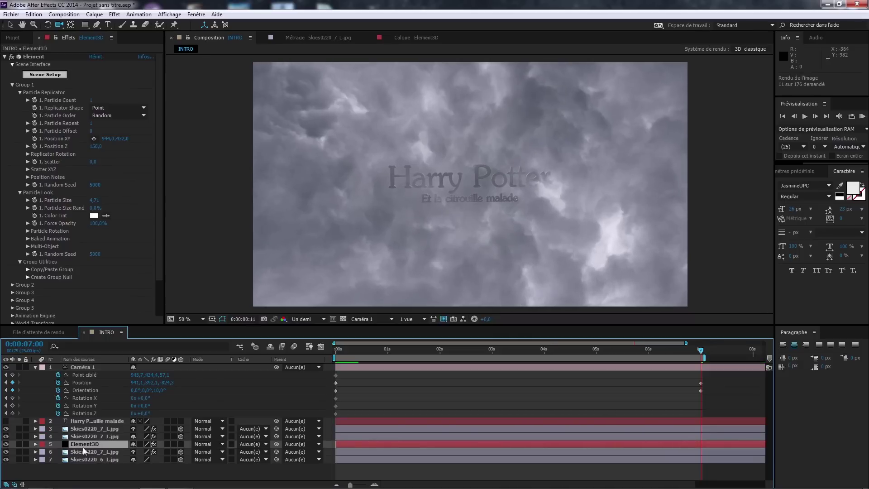
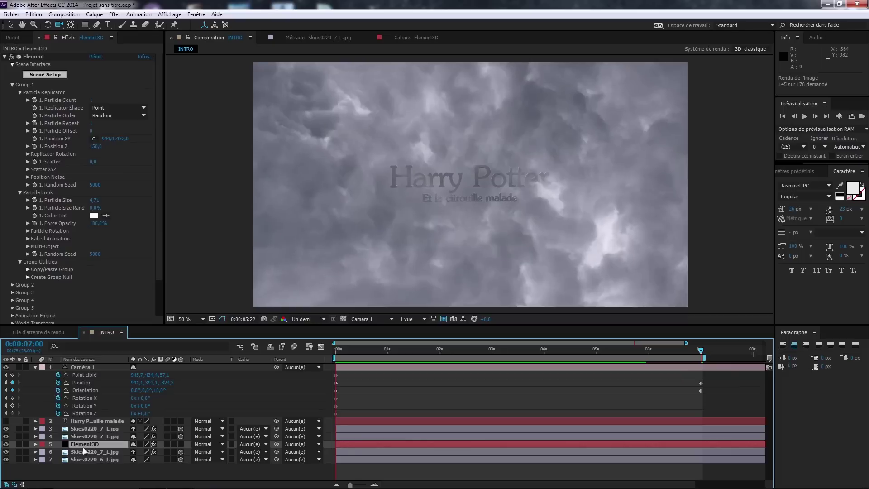
key(space)
Step: Shift the cloud layer directly above Element3D to about 931.5, 604.3, 400.2, rotate it to 138°, and preview the result
click(90, 436)
click(93, 452)
click(91, 437)
key(v)
drag(489, 206, 455, 234)
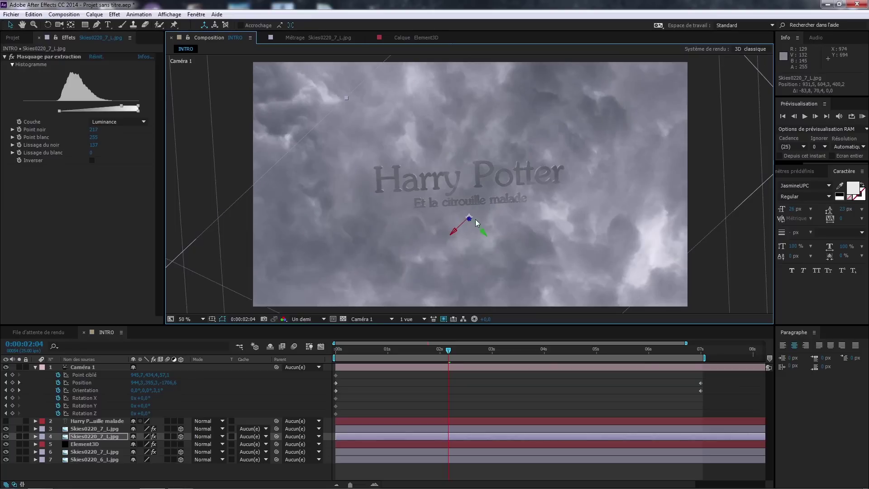
key(w)
mouse_move(469, 218)
mouse_down()
mouse_move(455, 217)
mouse_move(469, 209)
mouse_up()
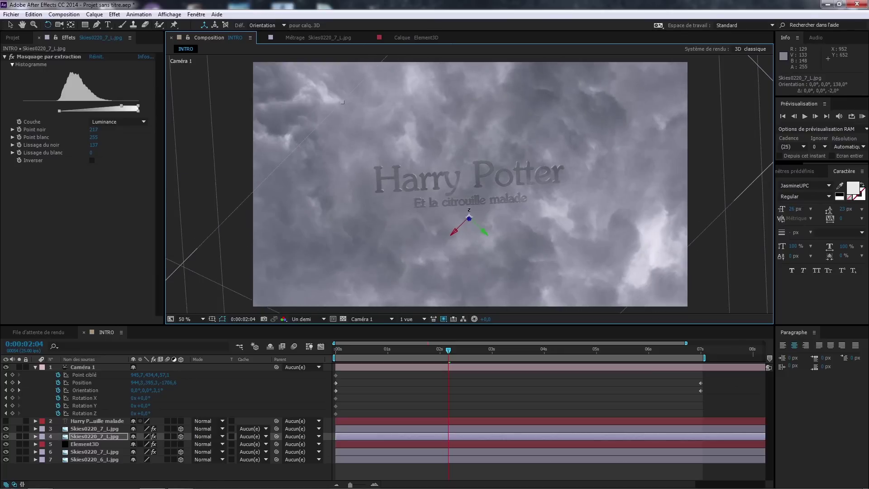
key(KP_0)
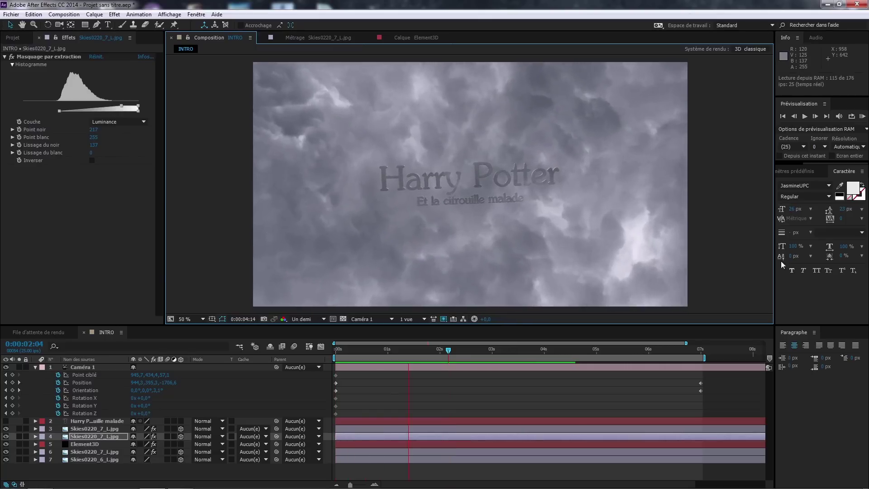
key(space)
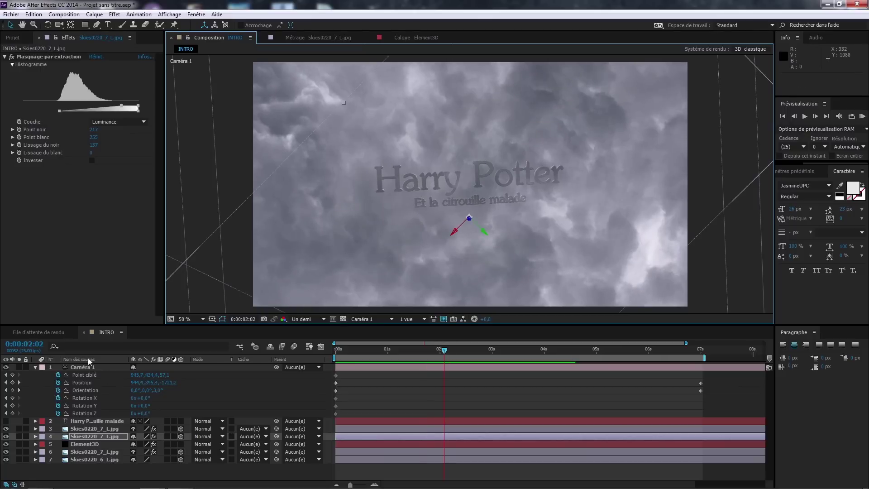
Step: Collapse the Caméra 1 properties and create a black solid at composition size, keeping the default name
click(35, 367)
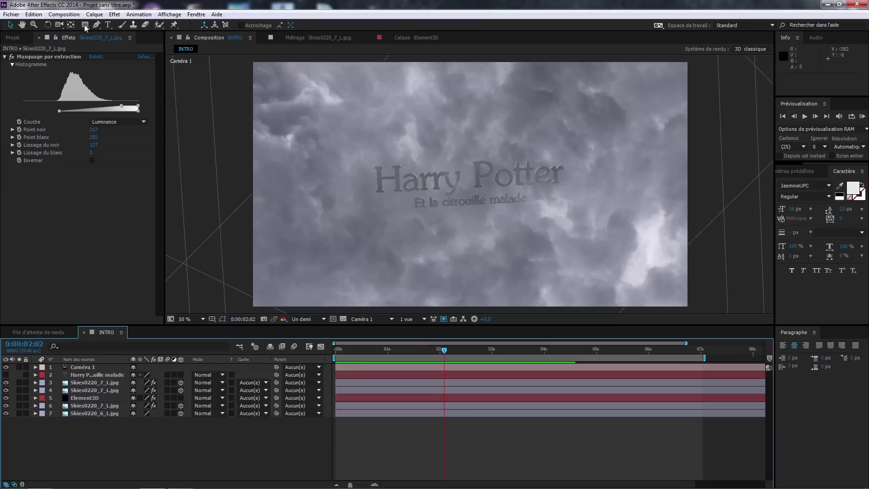
click(93, 15)
mouse_move(271, 25)
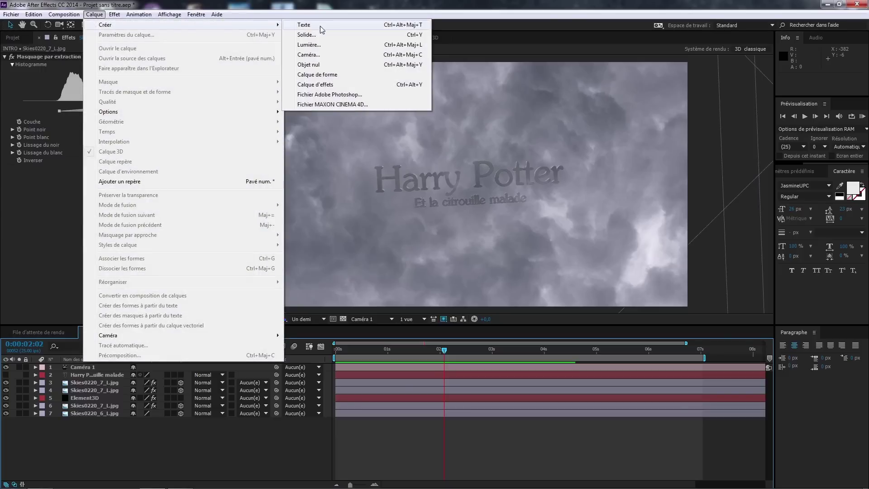
click(320, 35)
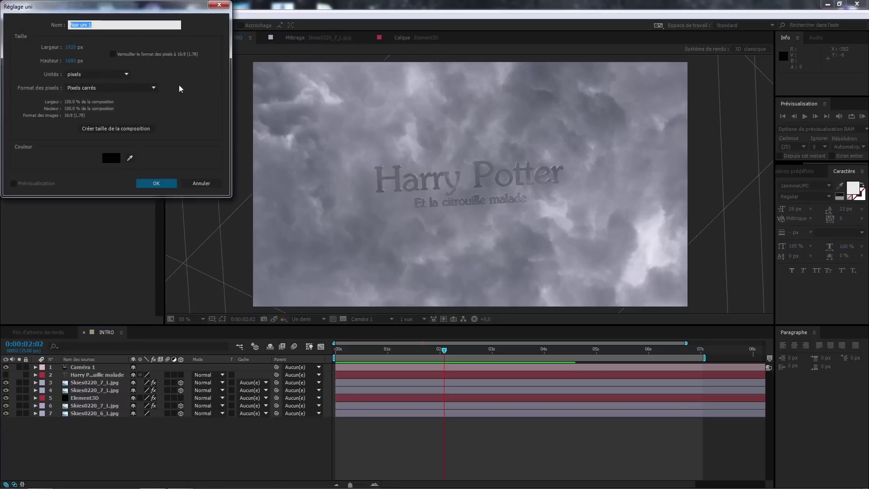
click(155, 183)
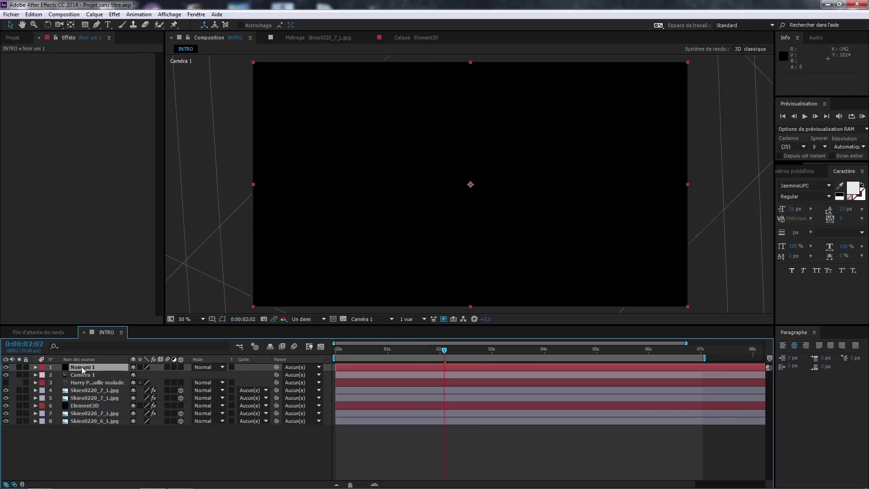
Step: Draw an elliptical mask nearly filling the frame on the black solid and set its mode to Soustraction
click(88, 24)
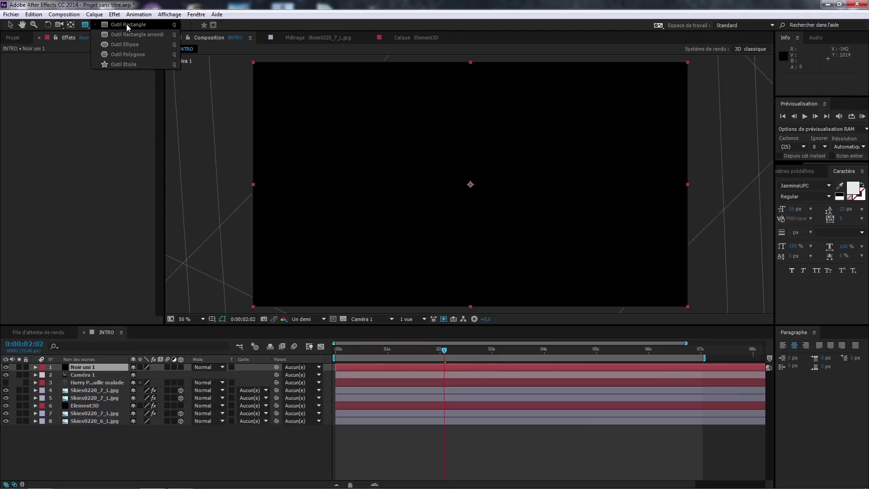
click(144, 44)
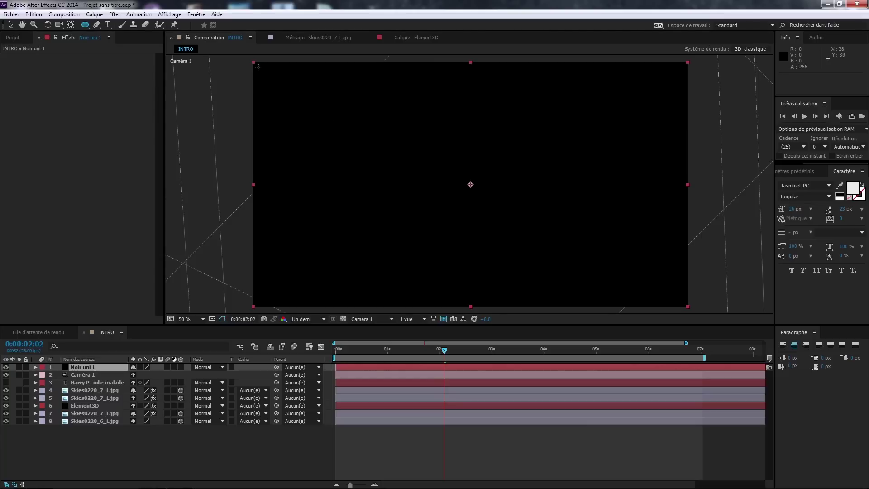
drag(259, 67, 684, 303)
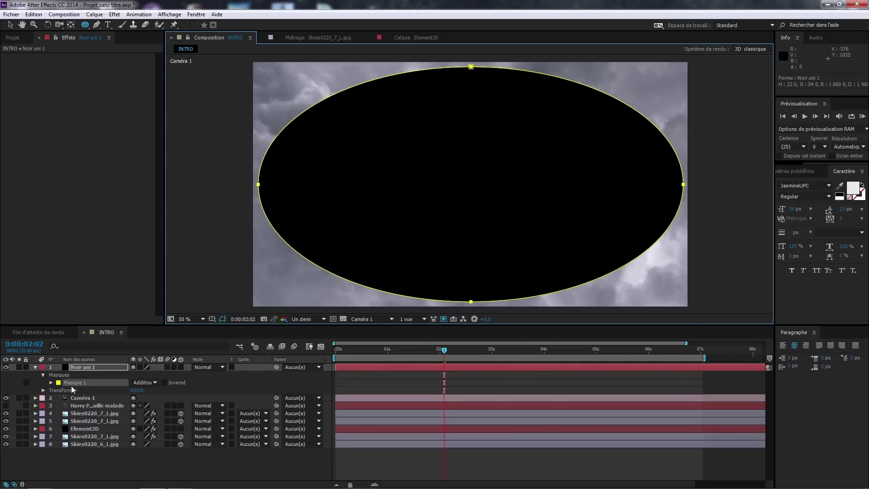
click(50, 382)
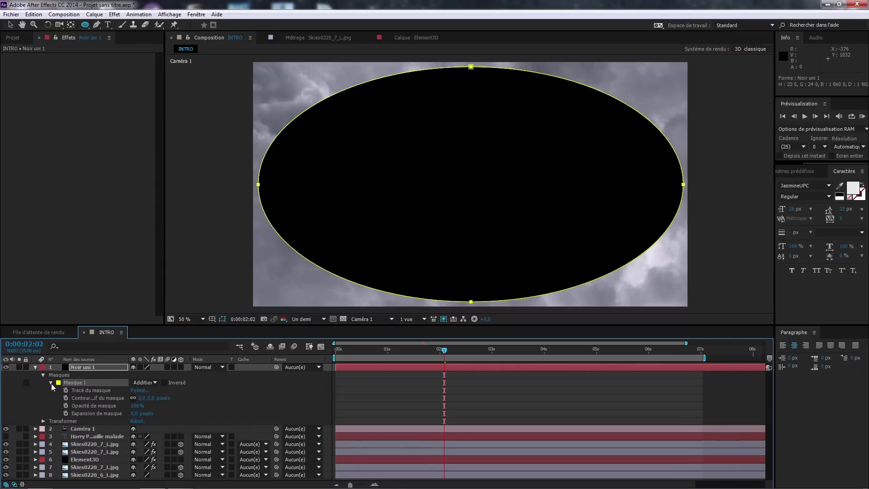
click(152, 382)
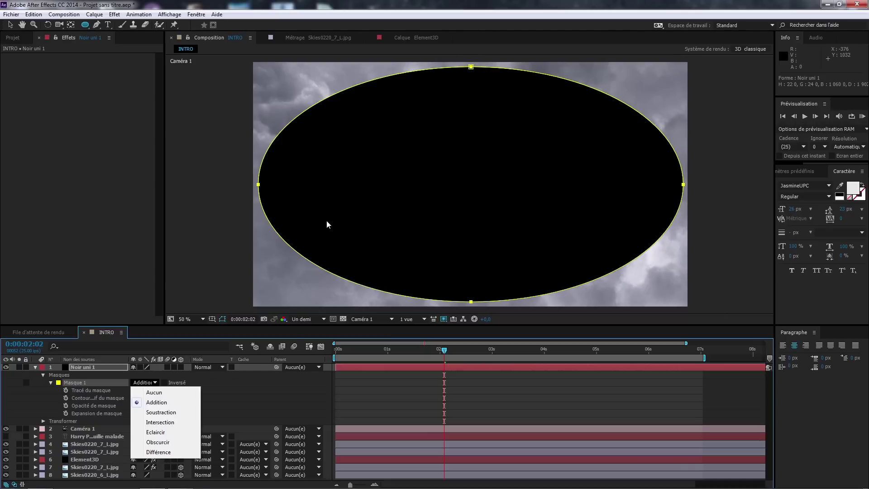
click(161, 412)
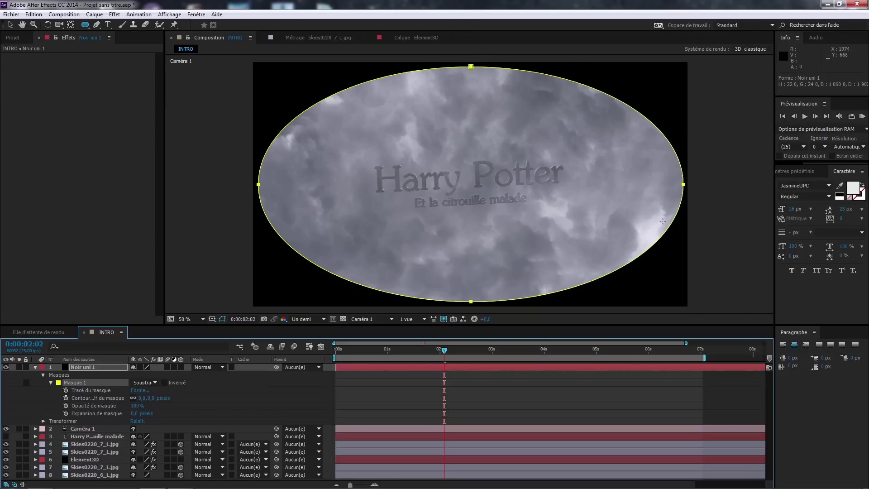
Step: Soften the vignette mask with a 424-pixel feather and set its expansion to about 219 pixels
click(26, 383)
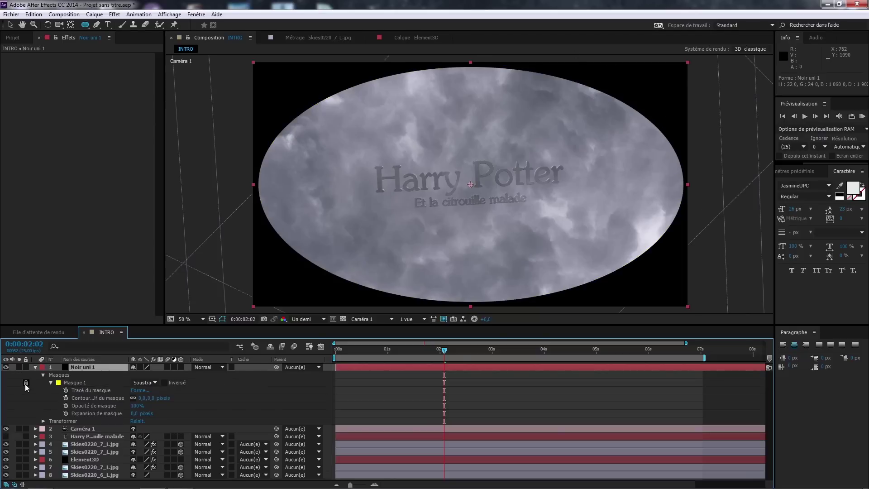
click(26, 383)
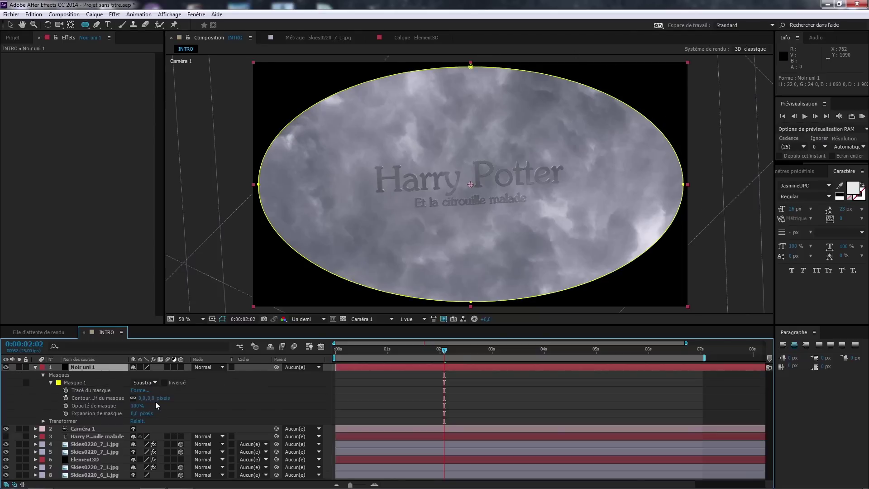
drag(152, 401, 324, 387)
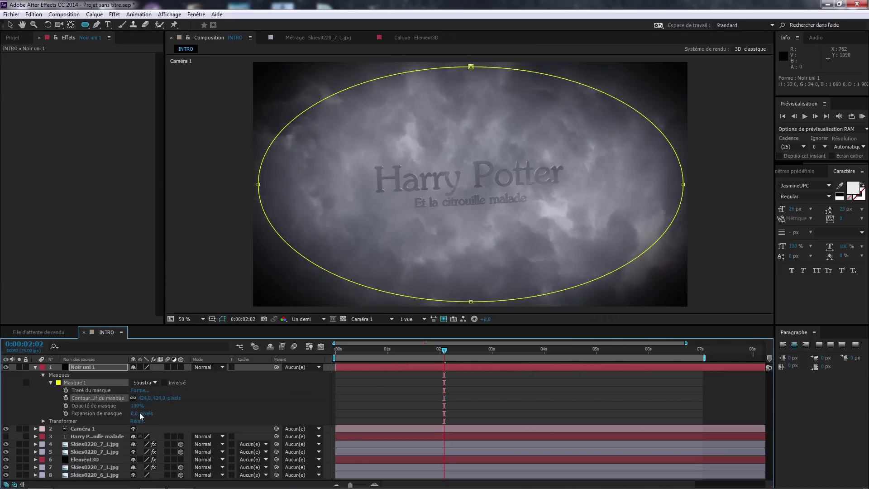
drag(133, 413, 237, 419)
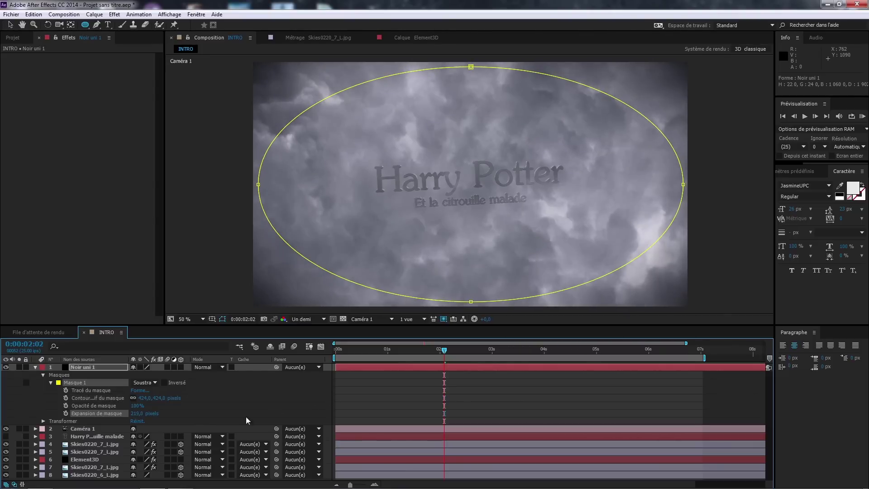
Step: Lock the vignette mask and run a RAM preview of the composition
scroll(297, 261, down, 2)
scroll(296, 261, up, 2)
scroll(272, 278, down, 1)
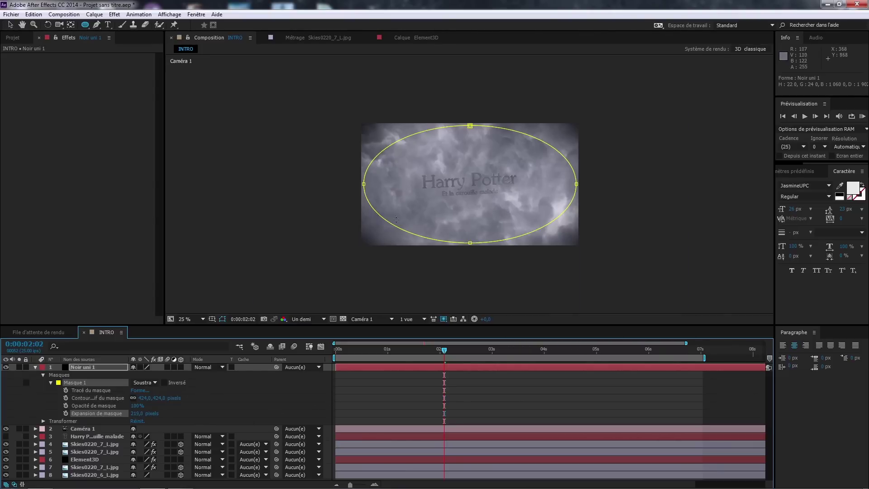
click(26, 382)
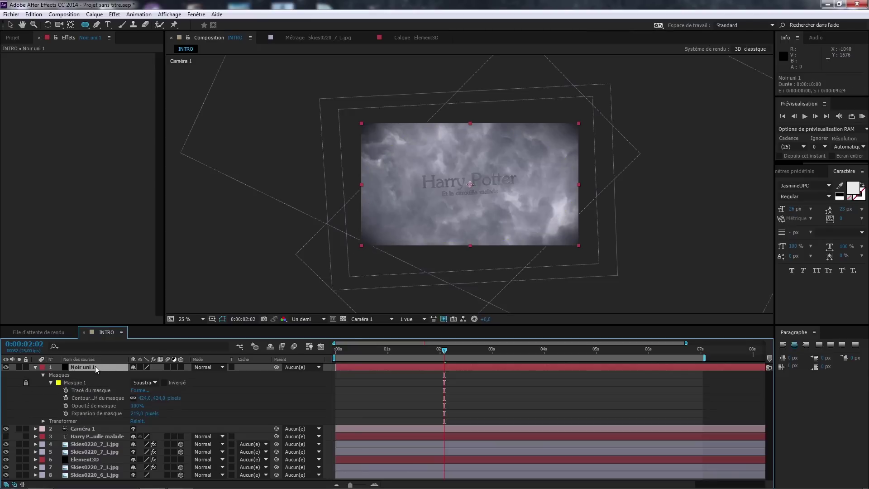
key(KP_0)
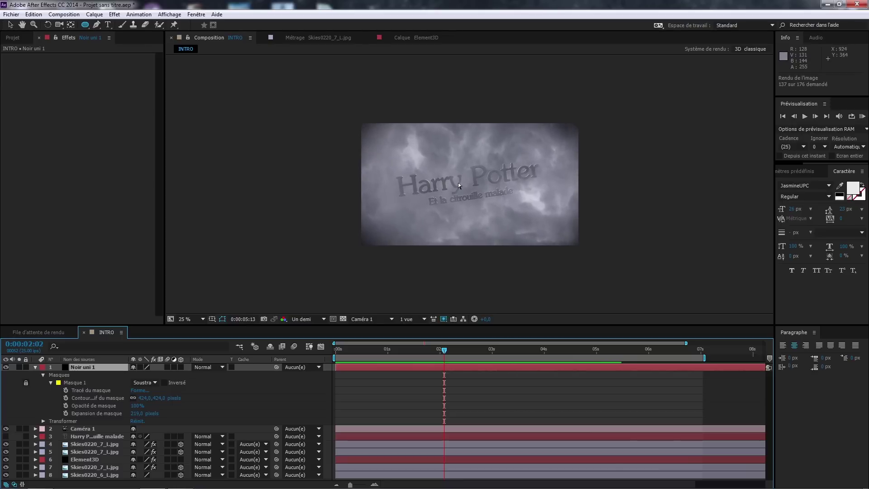
scroll(478, 182, up, 3)
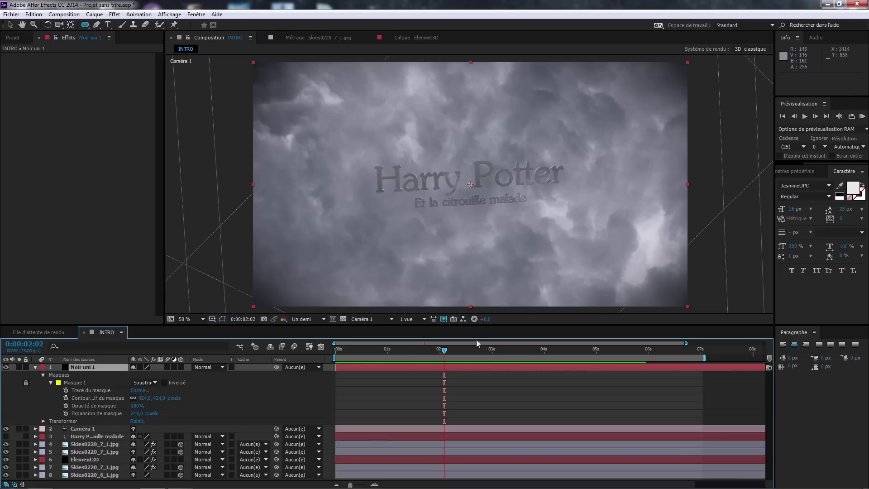
Step: Unlock the vignette mask and raise its bottom point slightly so the ellipse flattens from below
click(86, 368)
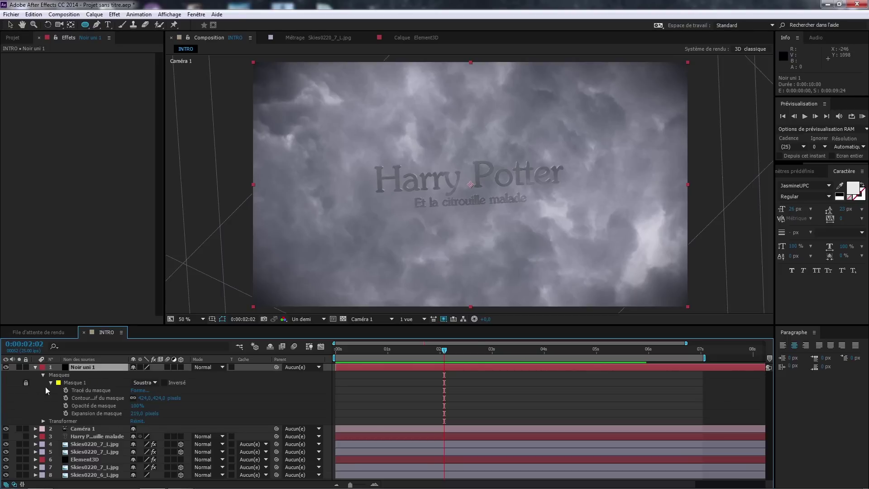
click(26, 383)
click(74, 383)
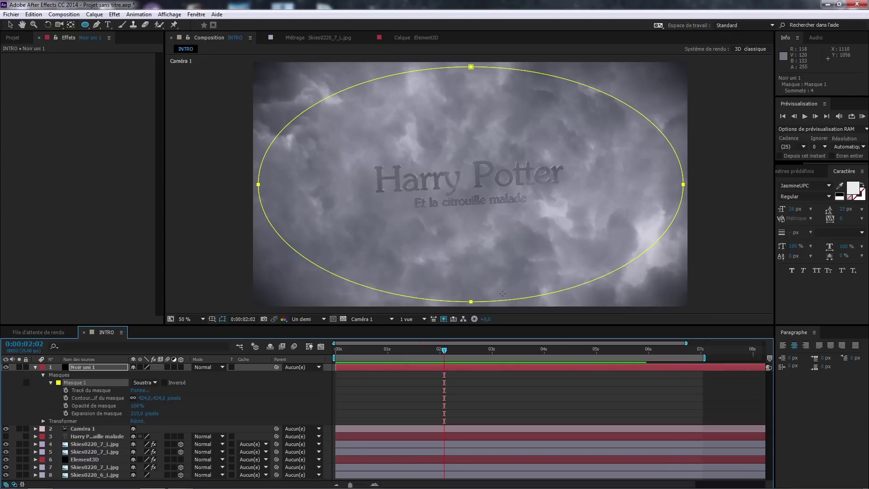
scroll(498, 247, down, 3)
key(v)
drag(438, 218, 496, 270)
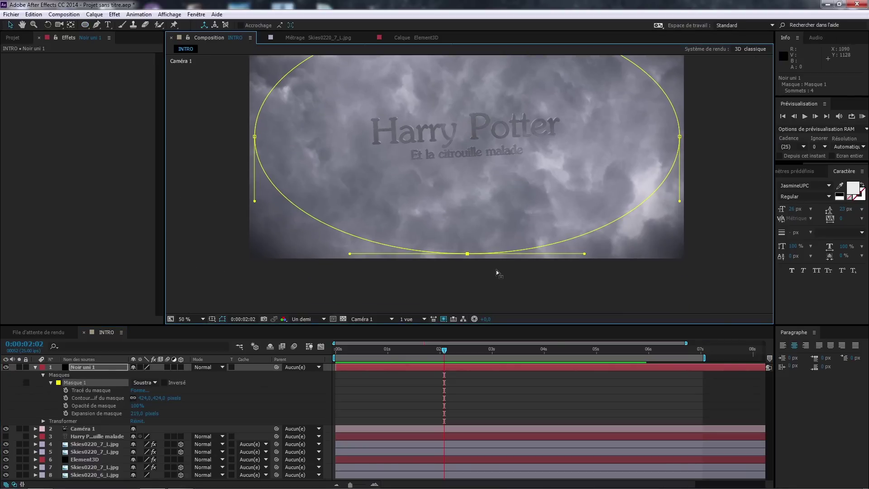
key(shift+Up)
key(shift+Up)
key(shift+Up)
key(shift+Up)
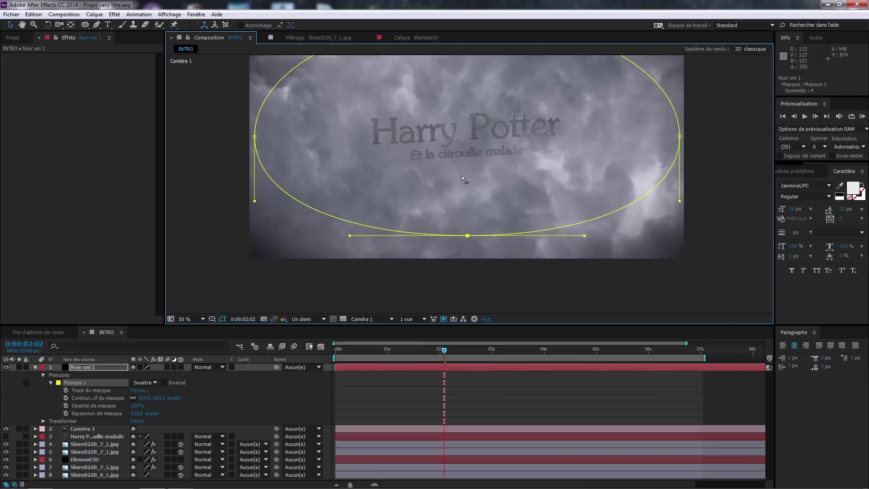
Step: Lower the mask's top point by a matching amount, relock the mask and collapse the black solid's properties
scroll(463, 207, up, 3)
drag(446, 88, 507, 131)
key(shift+Down)
key(shift+Down)
key(shift+Down)
key(shift+Down)
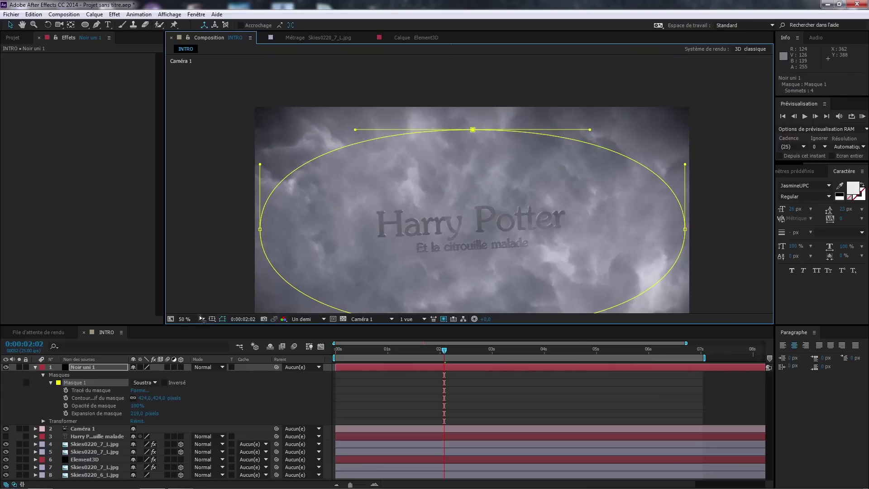
click(25, 383)
drag(573, 219, 562, 169)
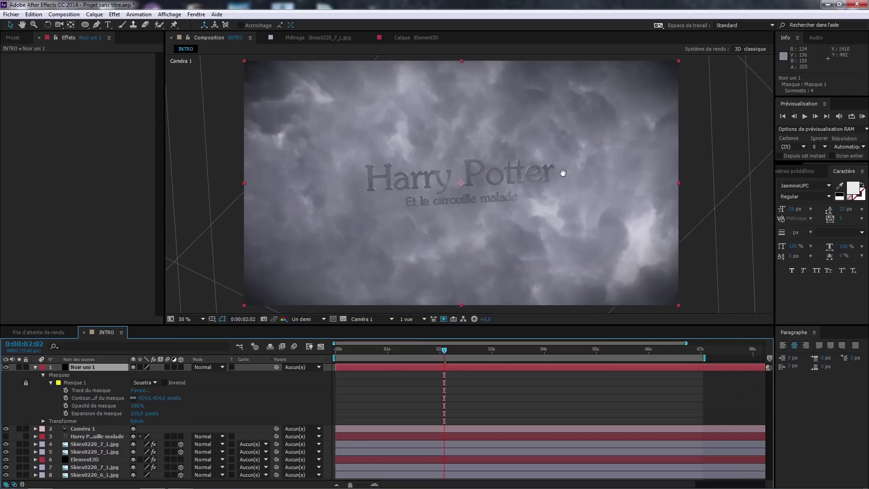
click(35, 367)
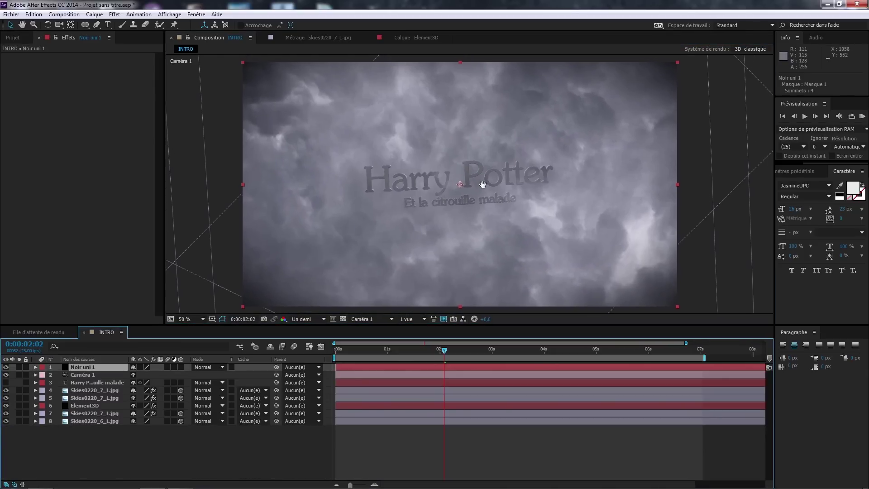
Step: Return to the start of the composition and add an adjustment layer above all other layers
drag(444, 351, 259, 348)
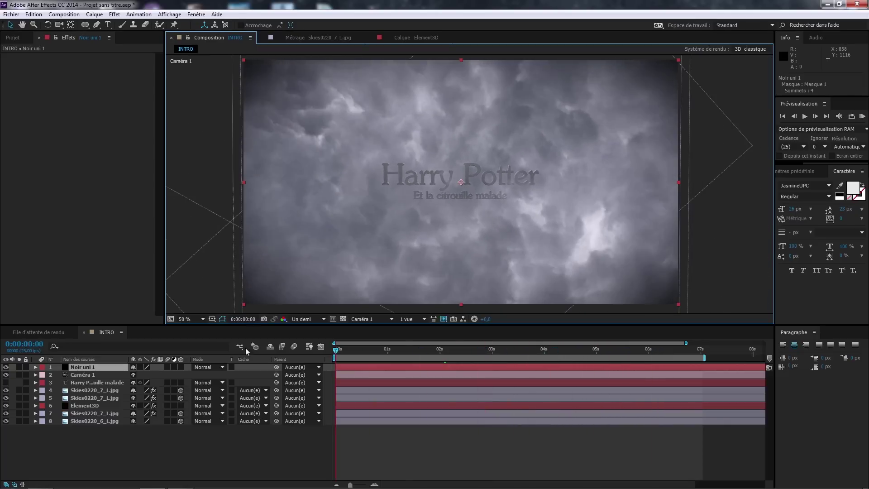
drag(337, 353, 303, 368)
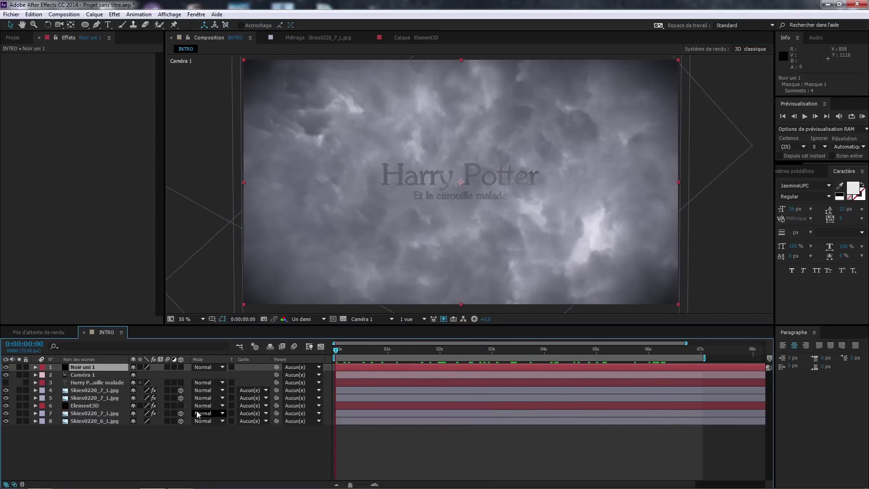
click(94, 14)
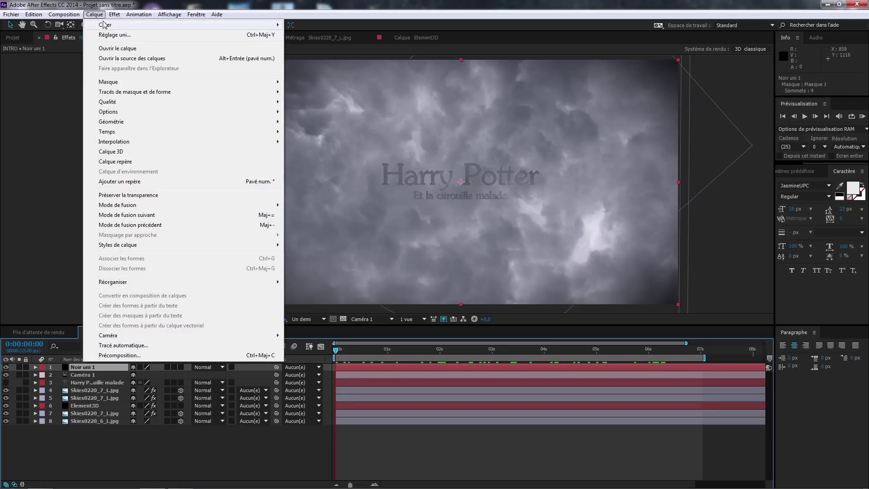
mouse_move(263, 26)
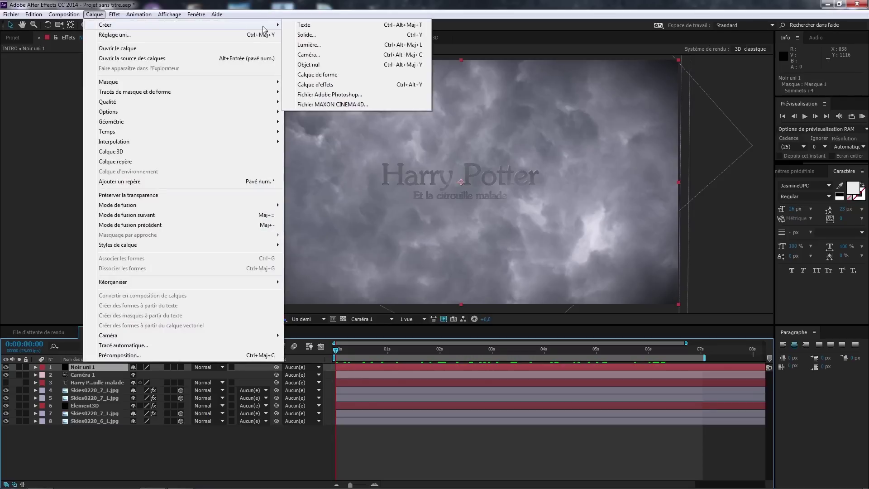
click(331, 84)
click(101, 368)
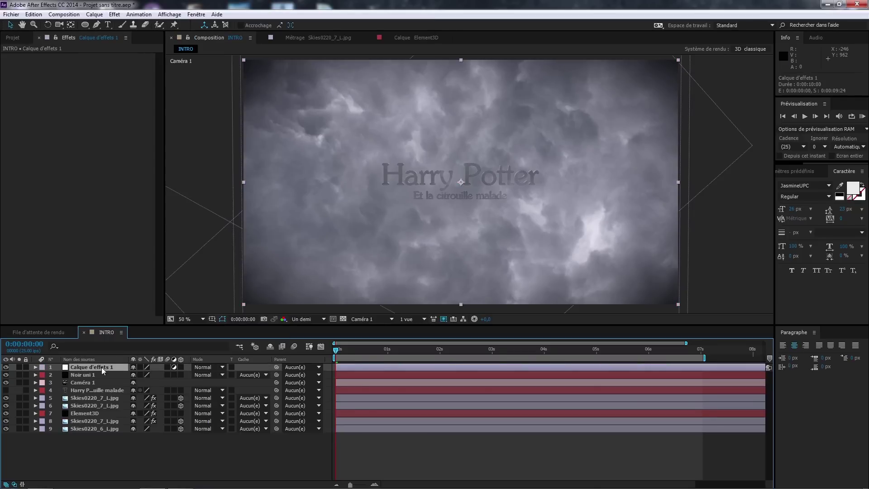
Step: Try the Magic Bullet Mojo effect on the adjustment layer, varying its tint and balance, and delete it
click(114, 14)
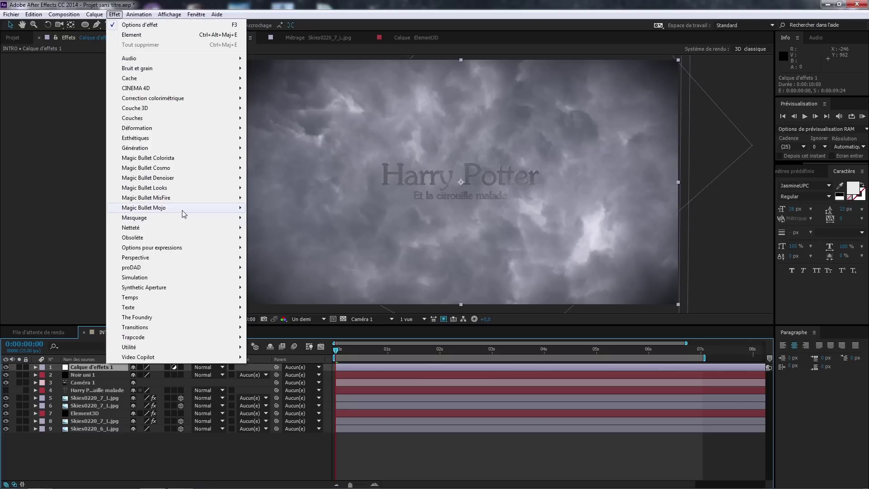
mouse_move(183, 211)
click(260, 207)
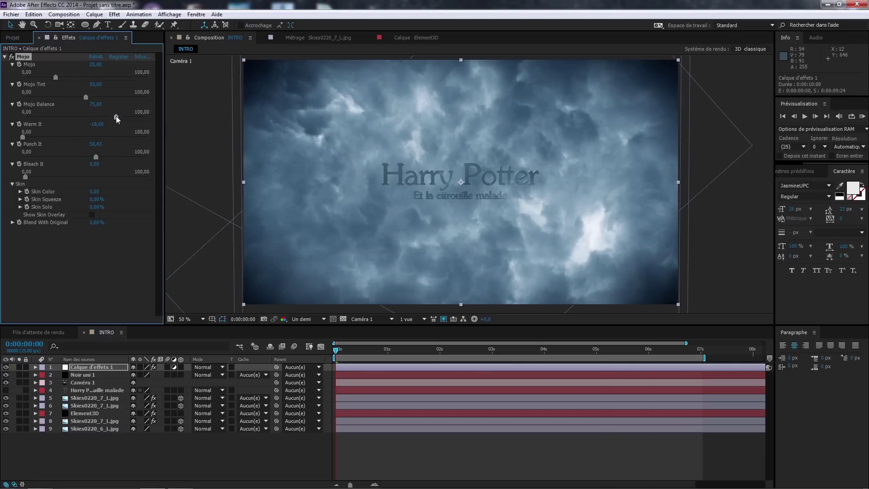
drag(71, 115, 134, 123)
drag(70, 99, 134, 105)
key(Delete)
Step: Apply the Courbes colour correction effect to the adjustment layer, working on the RVB channel
click(108, 368)
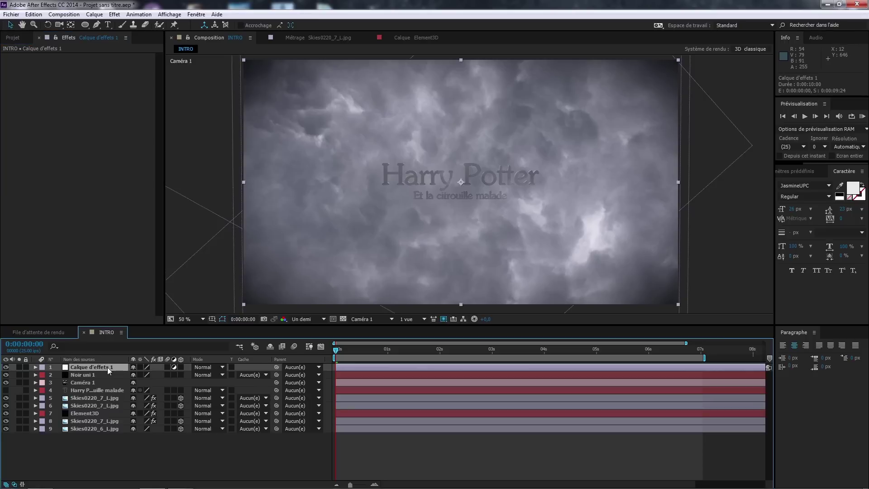
click(115, 15)
mouse_move(165, 100)
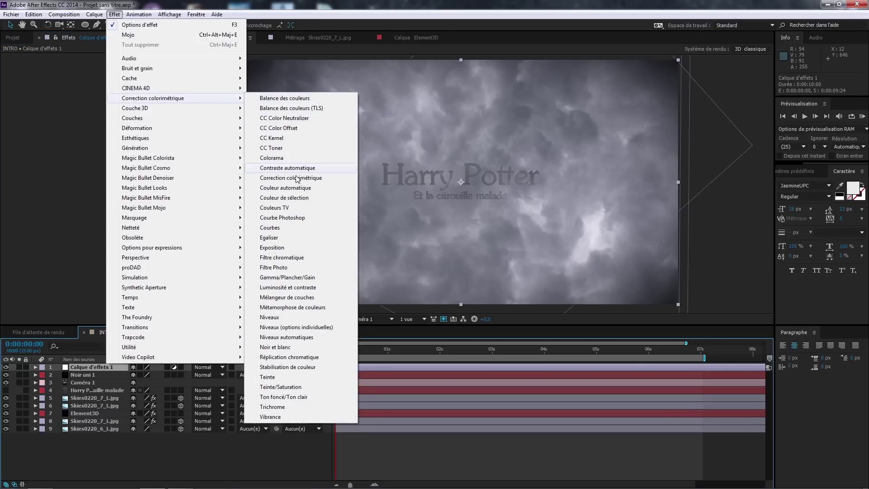
click(282, 228)
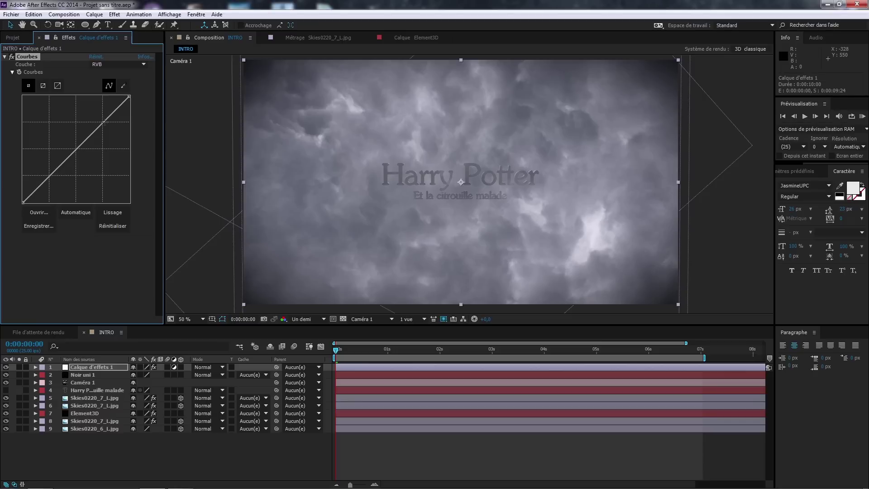
click(97, 65)
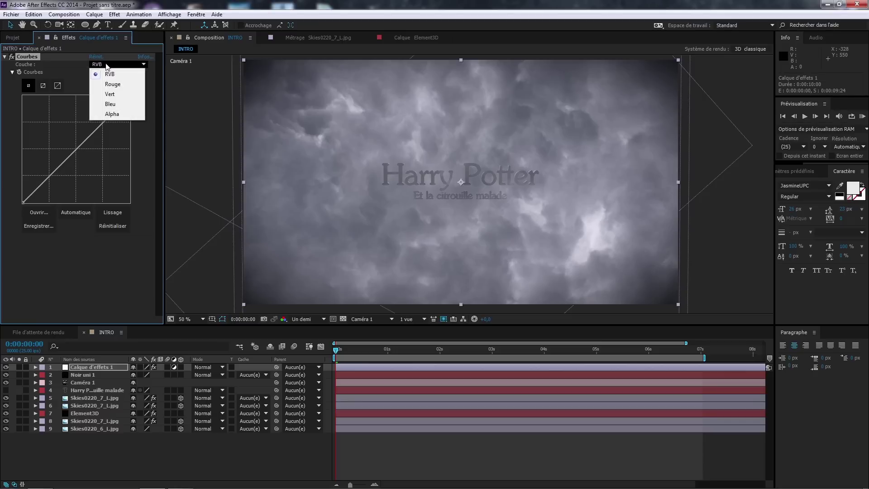
click(111, 75)
Step: Shape the RVB curve into a strong S, moving both end points inward and deepening the shadows for more contrast
mouse_move(104, 122)
mouse_down()
mouse_move(99, 113)
mouse_move(105, 122)
mouse_up()
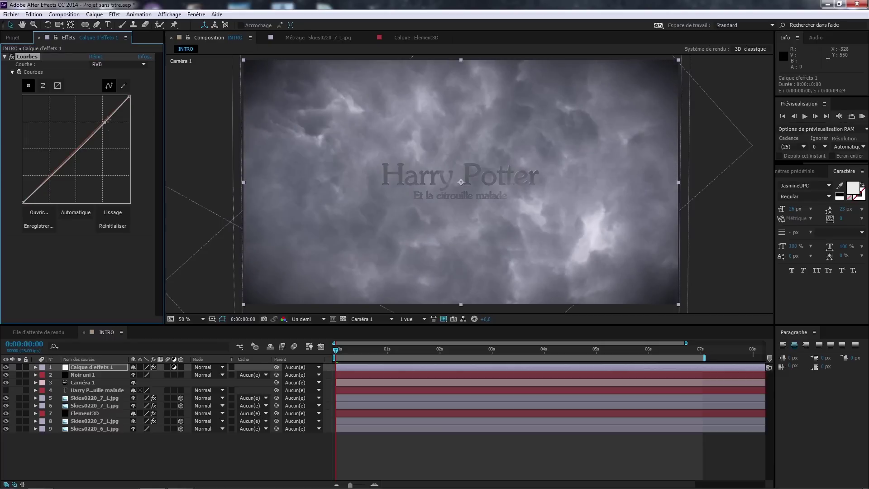
drag(129, 95, 125, 95)
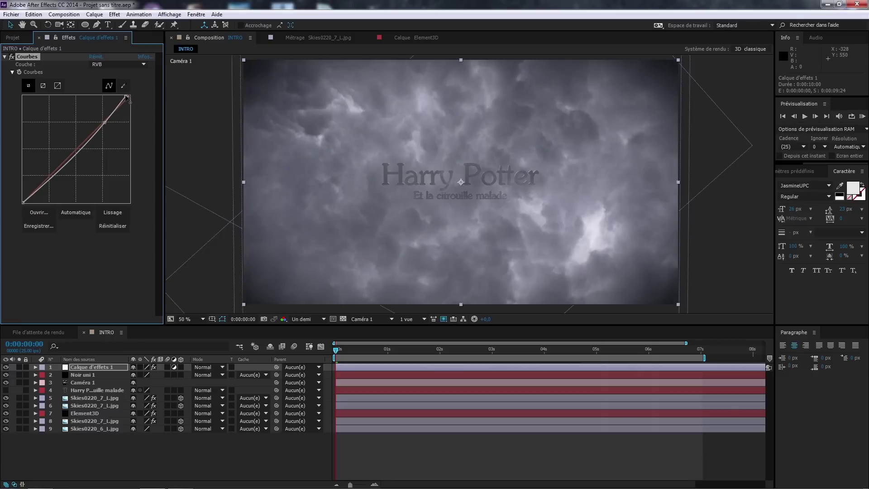
drag(23, 203, 34, 211)
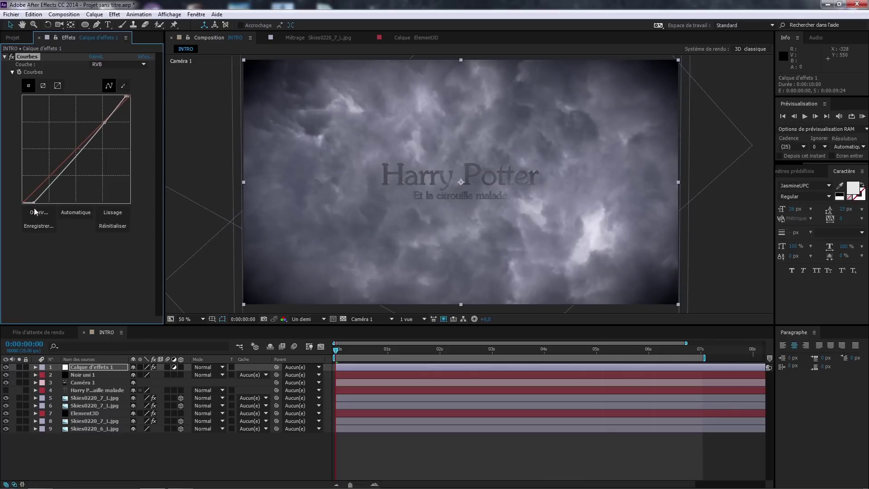
drag(71, 162, 73, 172)
drag(104, 123, 101, 122)
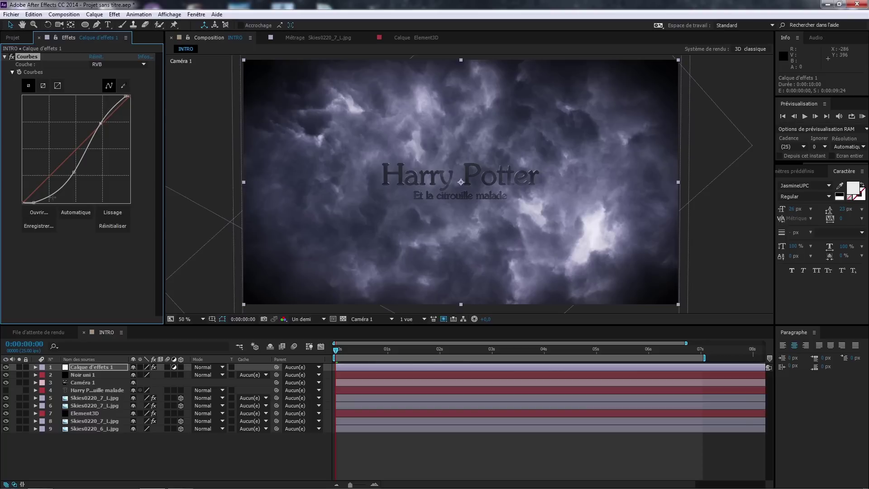
Step: Compare the image with the Courbes effect off and on, and inspect the grade at 0:00:06:08
click(11, 57)
click(11, 58)
click(11, 57)
click(12, 57)
click(12, 57)
click(12, 57)
drag(337, 350, 665, 349)
Step: Rename the black solid layer Noir uni 1 as Vignettage
click(79, 382)
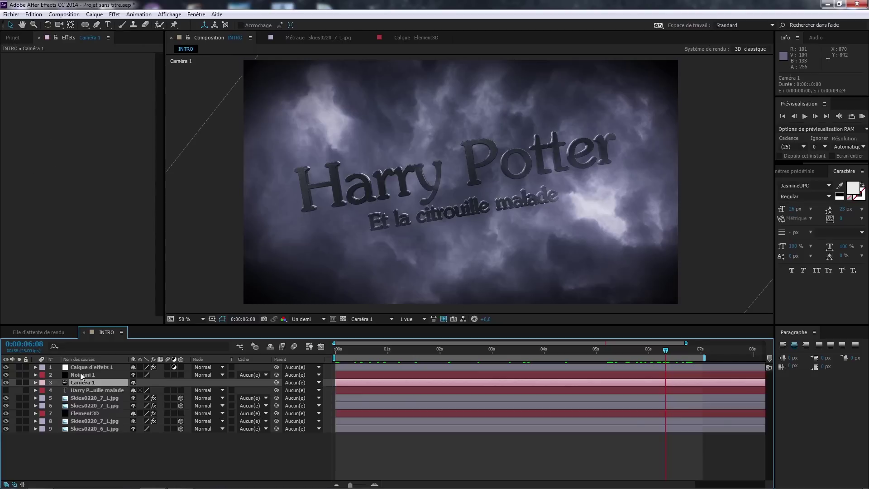
click(80, 374)
right_click(82, 377)
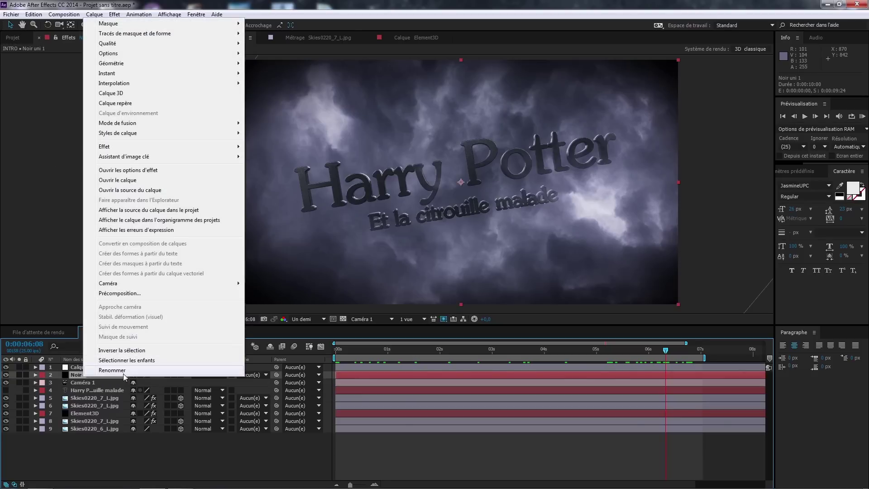
click(116, 371)
text(Vignettage)
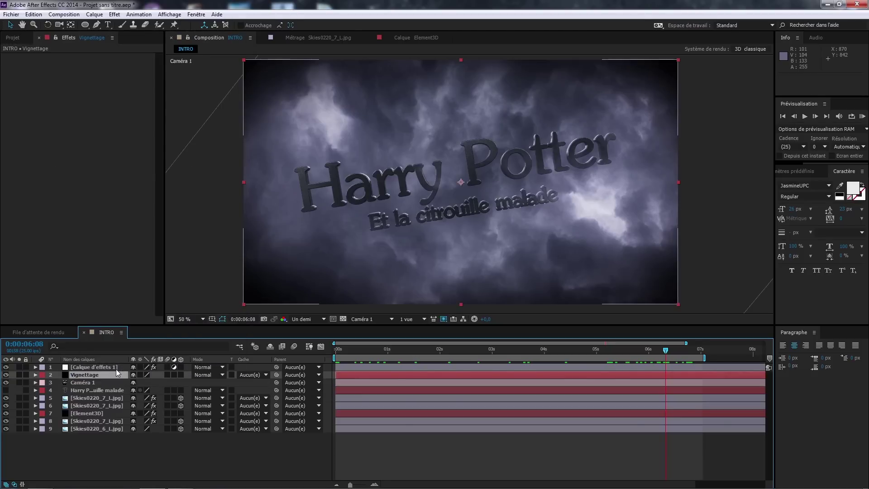
Step: Rename the adjustment layer Calque d'effets 1 as Etalonnage
click(116, 368)
right_click(117, 368)
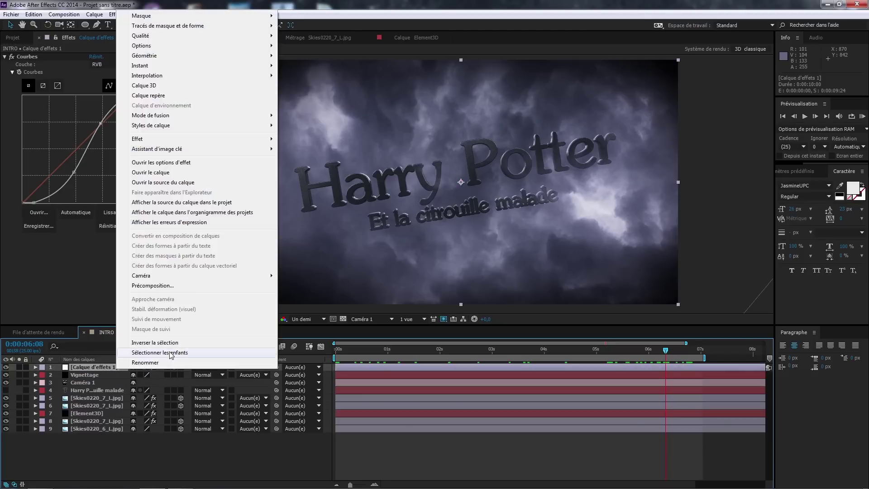
click(158, 363)
text(Etalonnage)
key(Return)
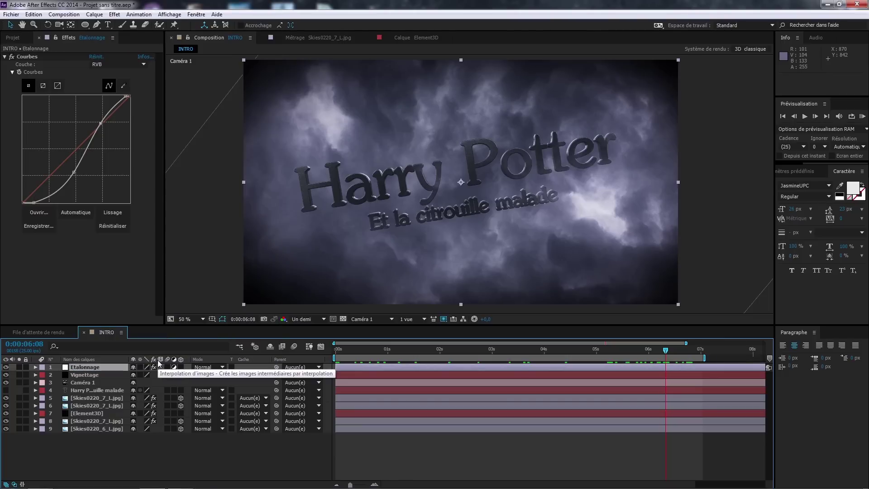
Step: Collapse the Element effect on the Element3D layer and add a Courbes colour correction effect to that layer
click(92, 389)
click(80, 412)
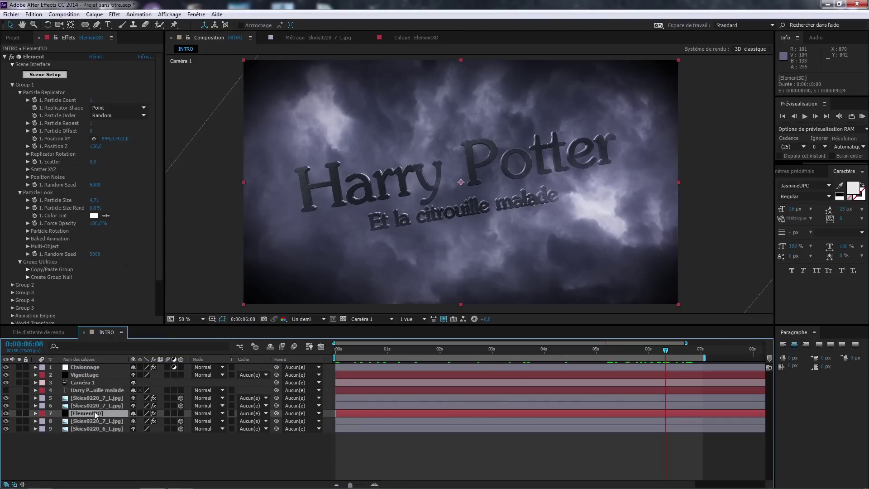
click(4, 56)
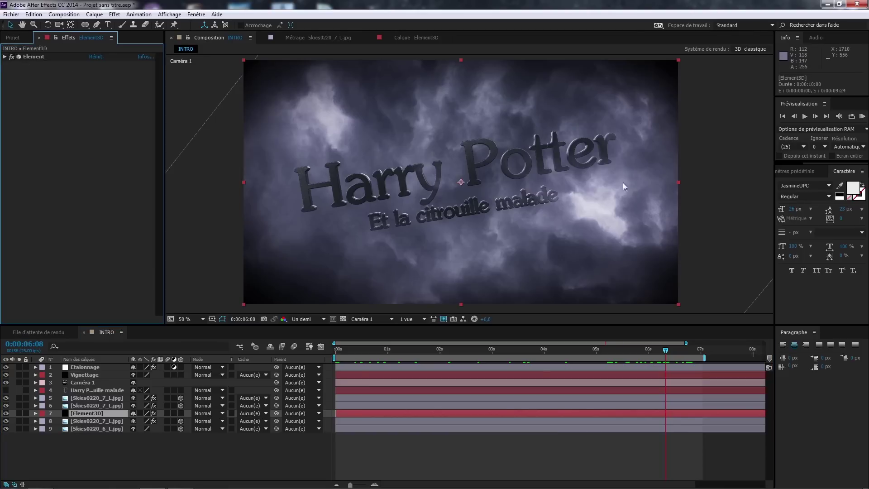
click(114, 14)
mouse_move(150, 98)
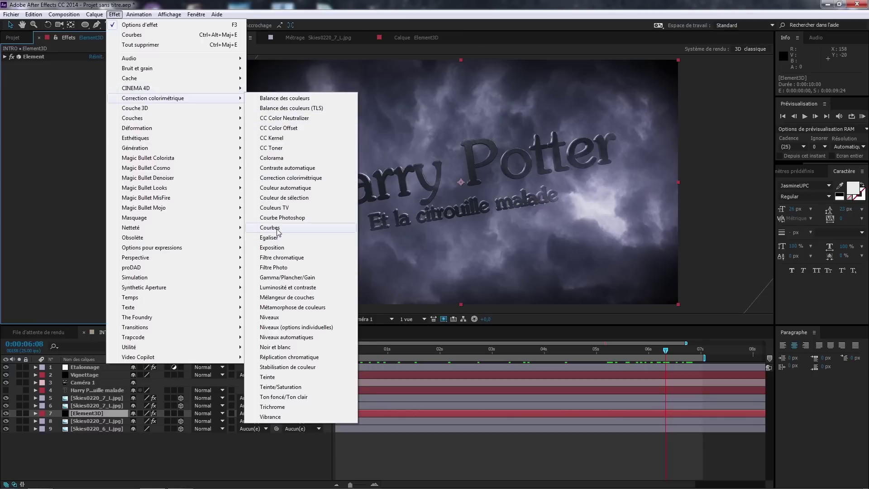
click(308, 227)
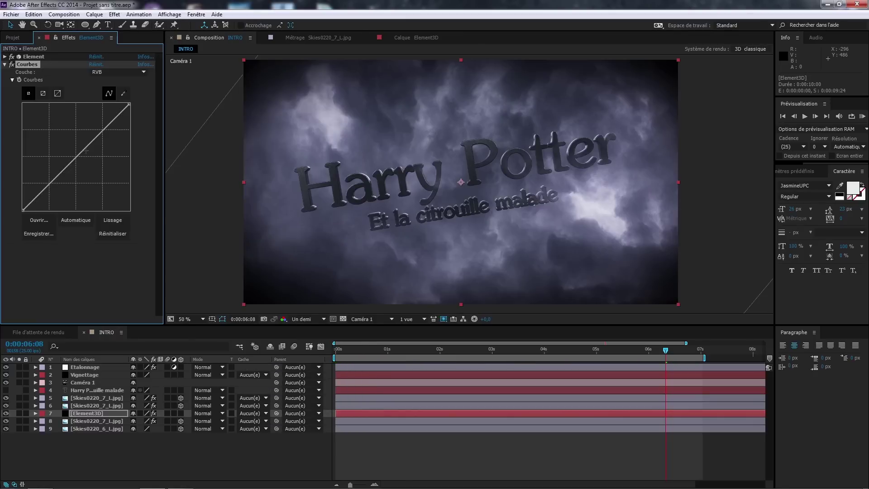
Step: Raise the highlights and shadows of the Element3D layer's RVB curve and inspect the title up close and at 0:00:05:14
mouse_move(103, 131)
mouse_down()
mouse_move(86, 116)
mouse_move(104, 134)
mouse_move(92, 127)
mouse_up()
mouse_move(52, 168)
mouse_down()
mouse_move(48, 158)
mouse_move(54, 172)
mouse_up()
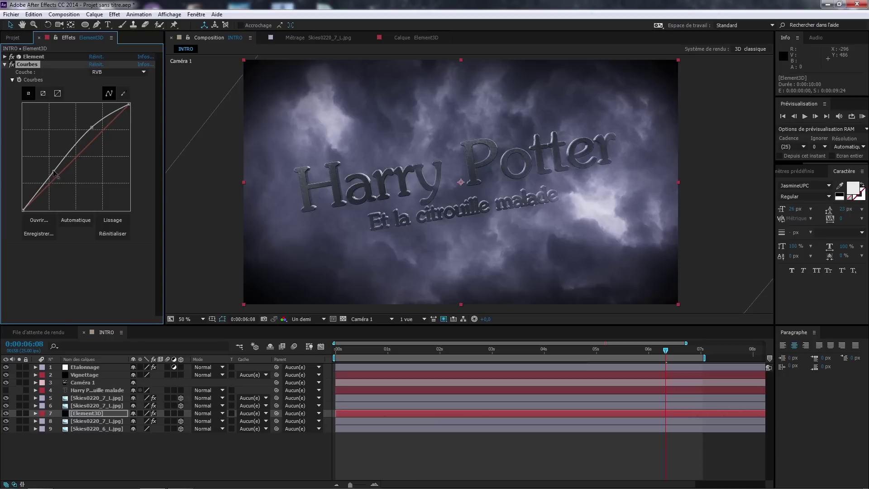
scroll(399, 160, up, 2)
drag(450, 136, 478, 174)
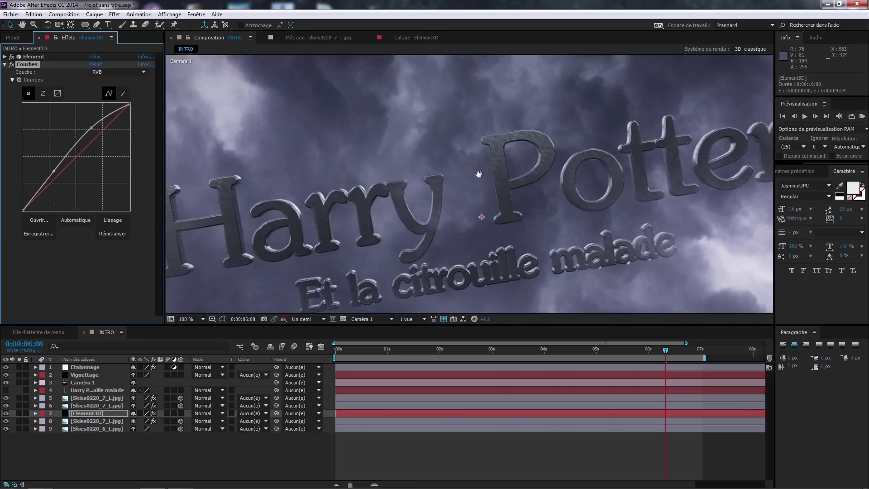
scroll(478, 174, down, 4)
scroll(501, 180, up, 2)
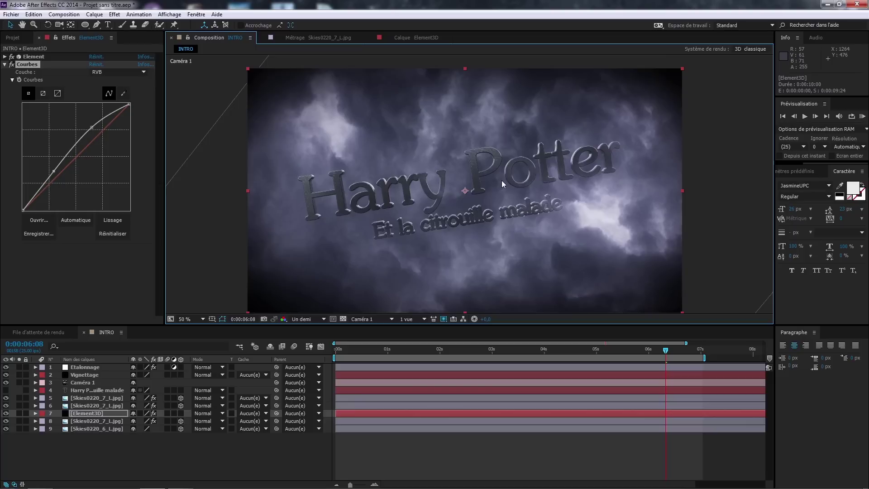
drag(392, 348, 626, 341)
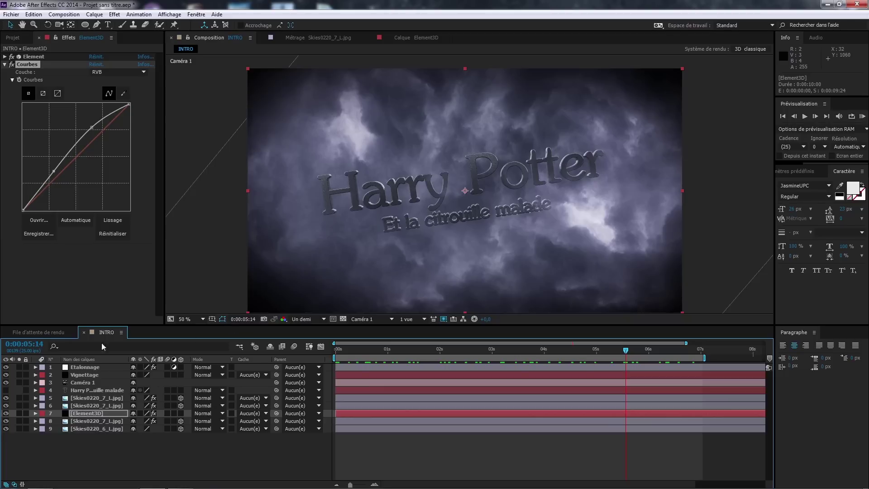
Step: Compare the title with its Courbes effect off and on, and raise the RVB curve's upper and lower points further
click(11, 64)
click(12, 64)
click(11, 64)
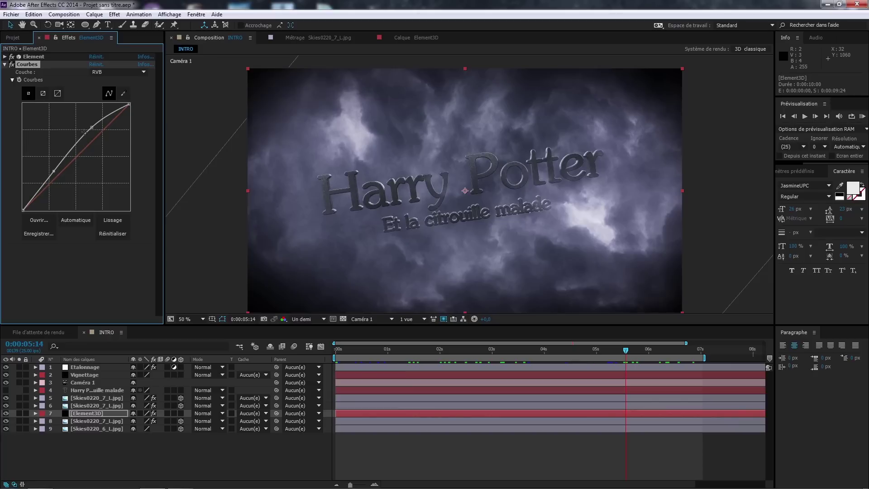
drag(90, 128, 80, 133)
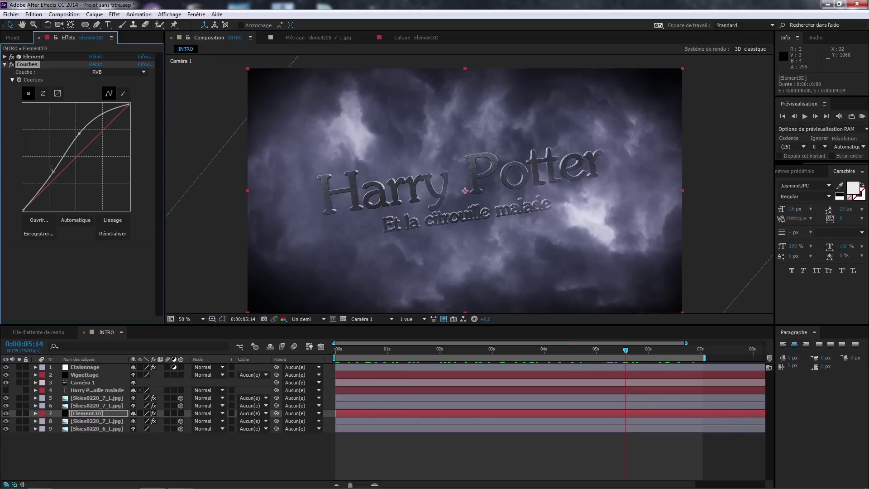
drag(54, 170, 51, 169)
click(31, 200)
Step: Switch the Element3D layer's Courbes effect to the Rouge channel
click(107, 73)
click(110, 77)
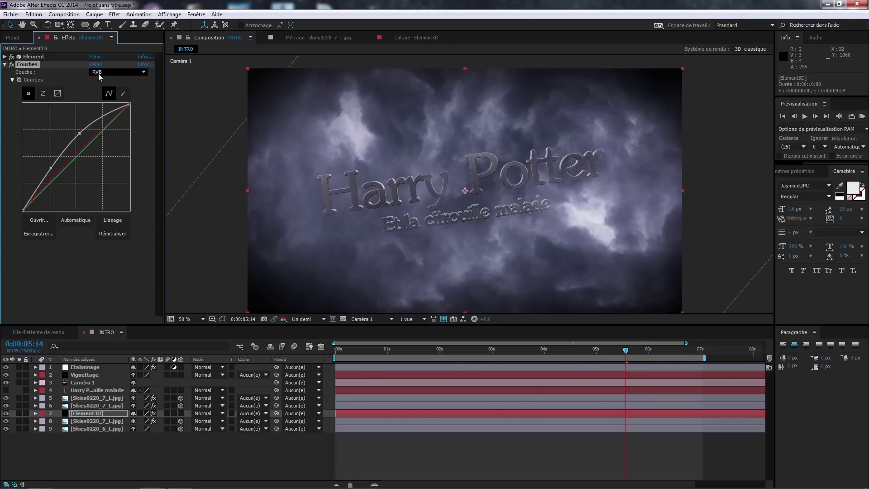
click(95, 72)
click(111, 91)
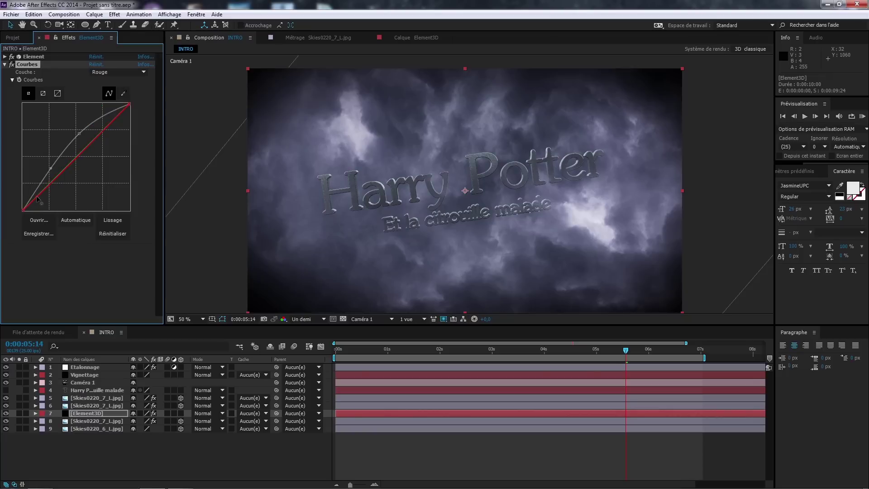
Step: Lower the midtones of the Rouge curve slightly in the Etalonnage layer's Courbes effect
click(93, 376)
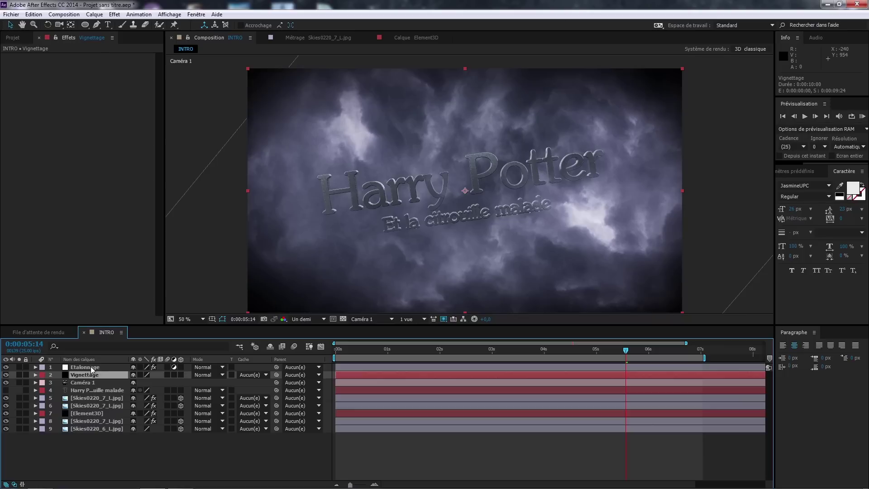
click(90, 367)
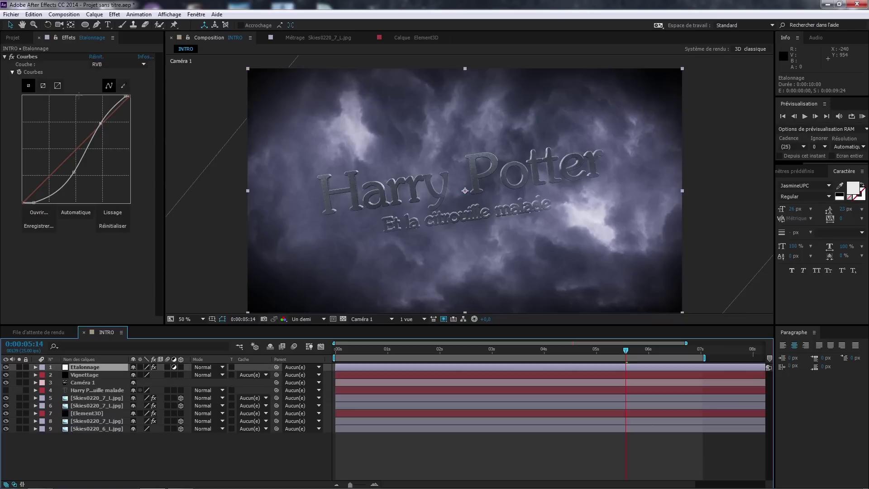
click(113, 64)
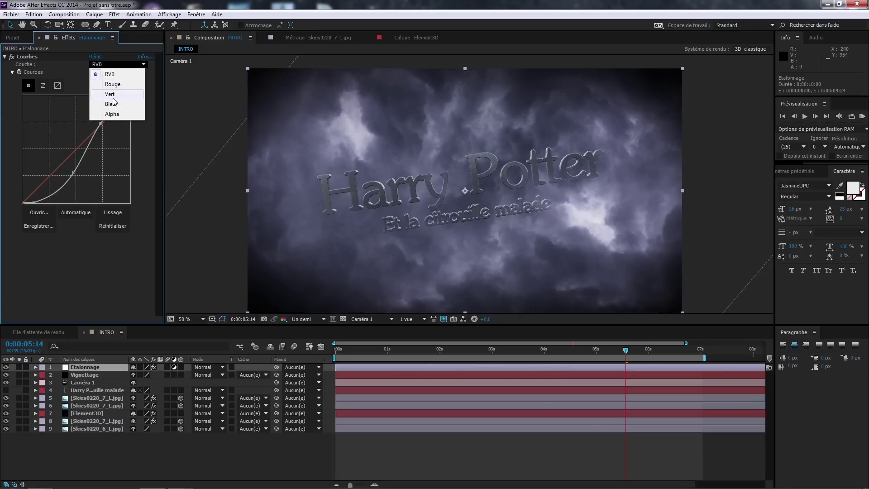
click(119, 84)
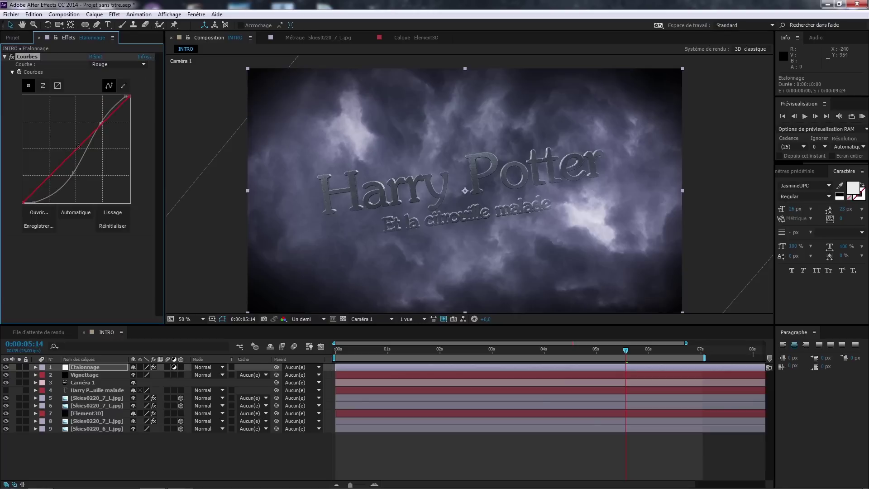
drag(79, 150, 83, 152)
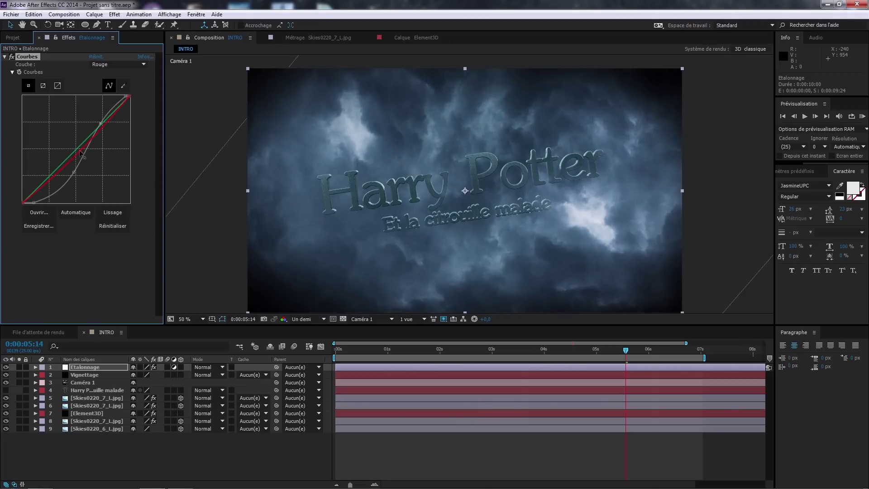
drag(73, 155, 76, 157)
Step: Raise the highlights of the Bleu curve slightly on the Etalonnage layer and fine-tune its midtones
click(115, 65)
click(113, 105)
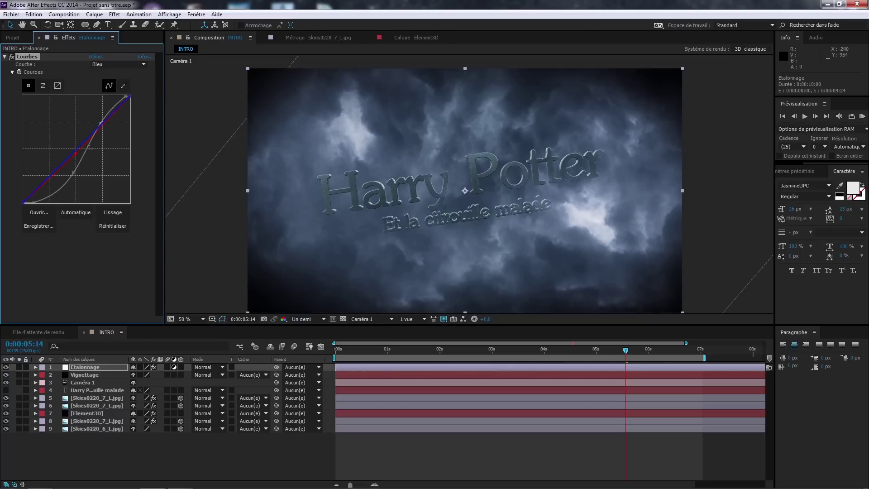
drag(111, 116, 108, 116)
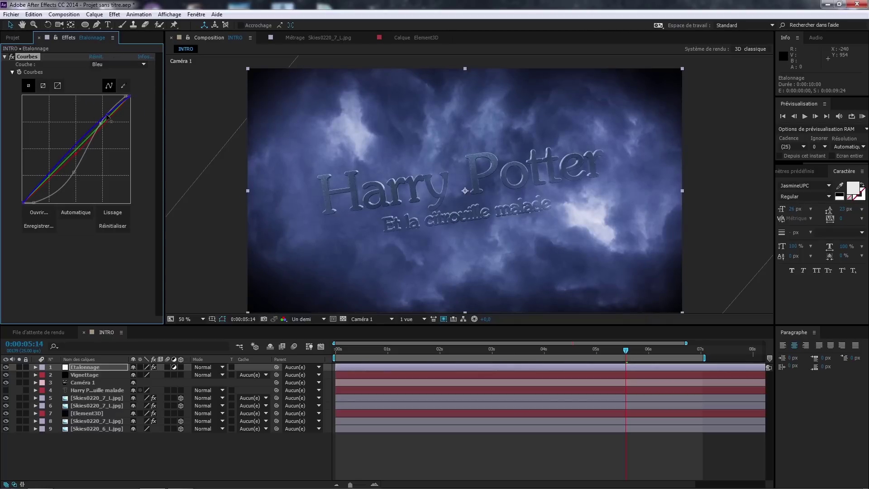
mouse_move(76, 151)
mouse_down()
mouse_move(81, 157)
mouse_move(75, 149)
mouse_up()
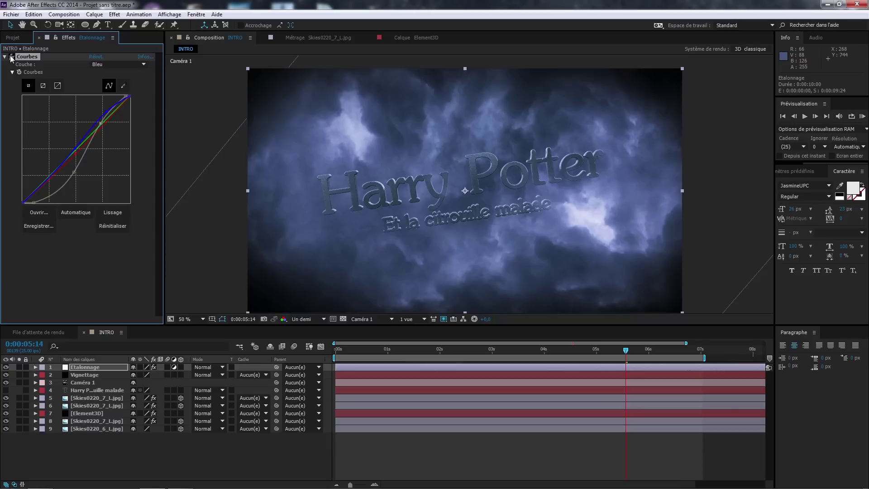
scroll(486, 177, up, 1)
scroll(486, 177, down, 1)
Step: Adjust the Etalonnage layer's Vert curve slightly with one point in the highlights and one in the shadows
click(117, 63)
click(109, 94)
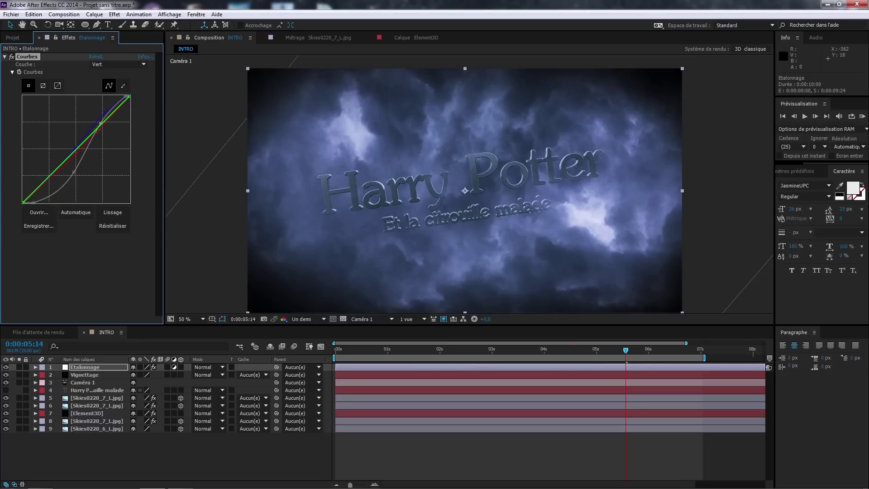
click(102, 124)
drag(102, 125, 98, 125)
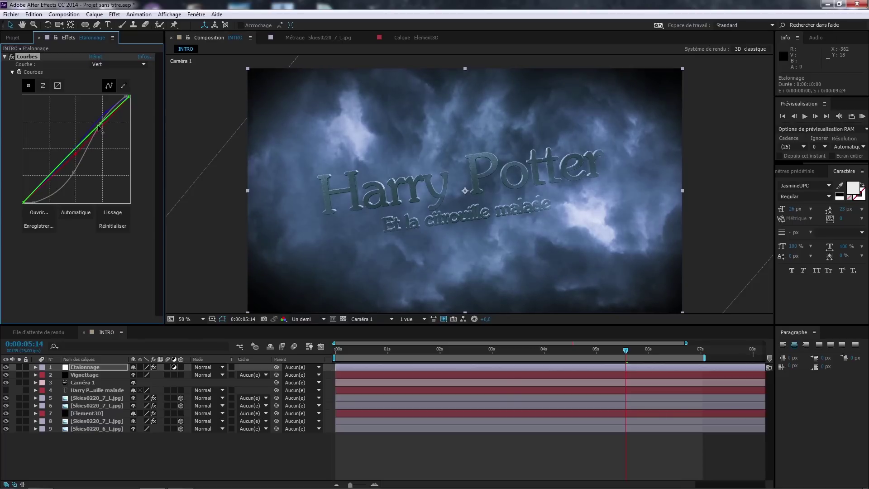
click(61, 166)
drag(58, 171, 57, 167)
Step: Preview the graded intro from near its start and check the frame at 0:00:02:01
click(350, 352)
key(space)
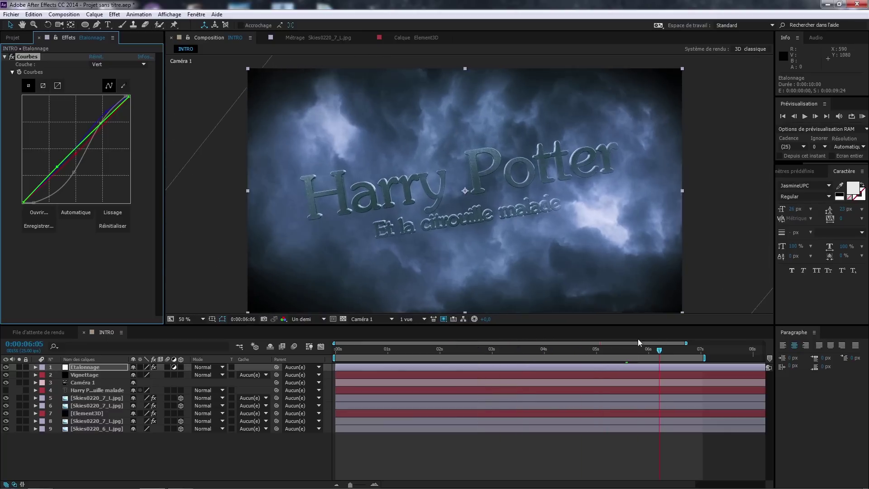
drag(507, 344, 442, 336)
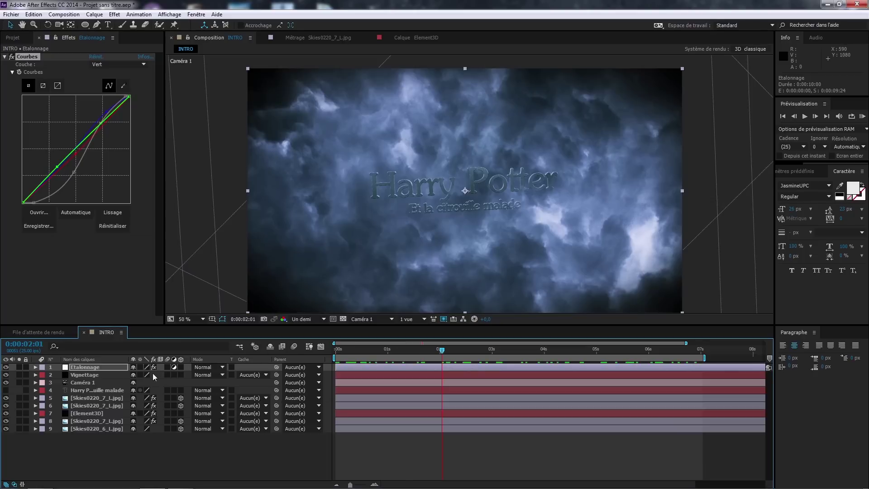
Step: Turn on motion blur for the four cloud image layers and the Element3D layer, and enable it for the composition
click(88, 376)
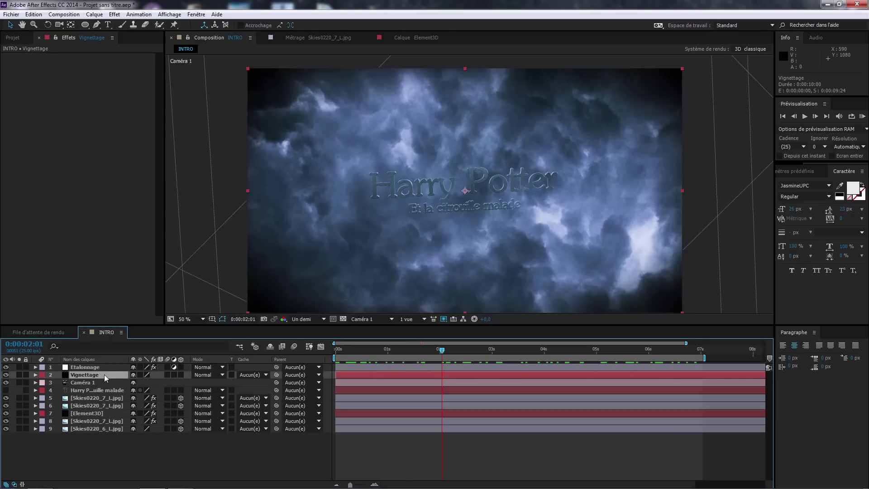
click(86, 399)
shift+click(90, 429)
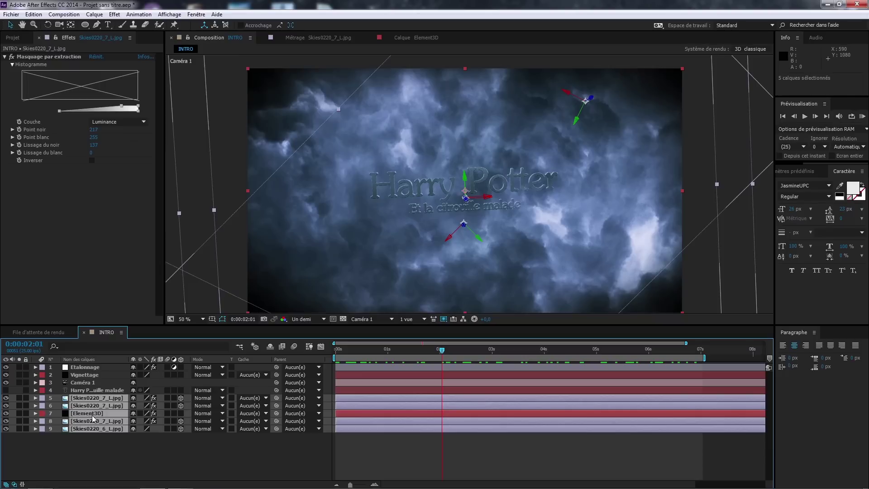
click(168, 397)
click(169, 437)
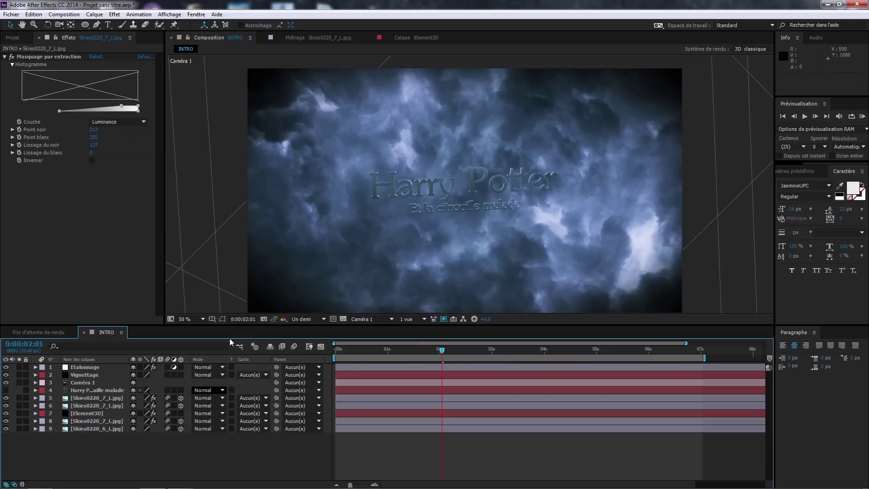
click(294, 347)
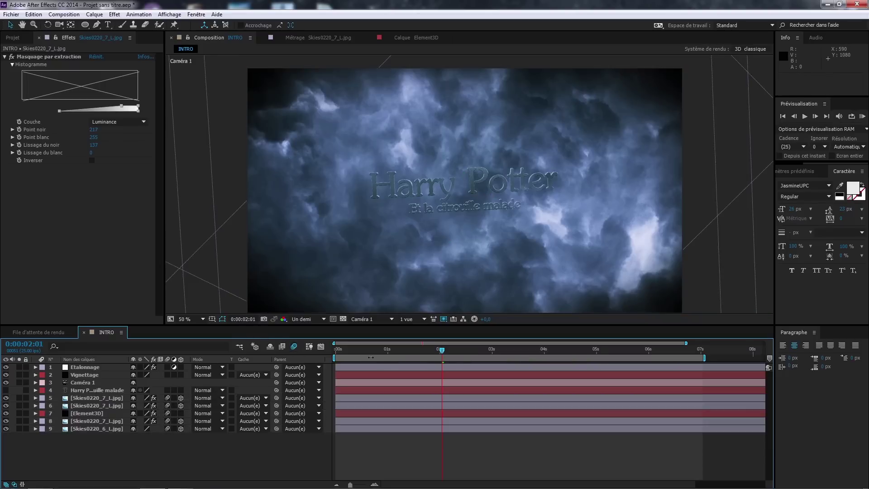
Step: Set the preview resolution to Intégrale and inspect the motion blur on the title's letters at 0:00:06:10
drag(363, 350, 672, 344)
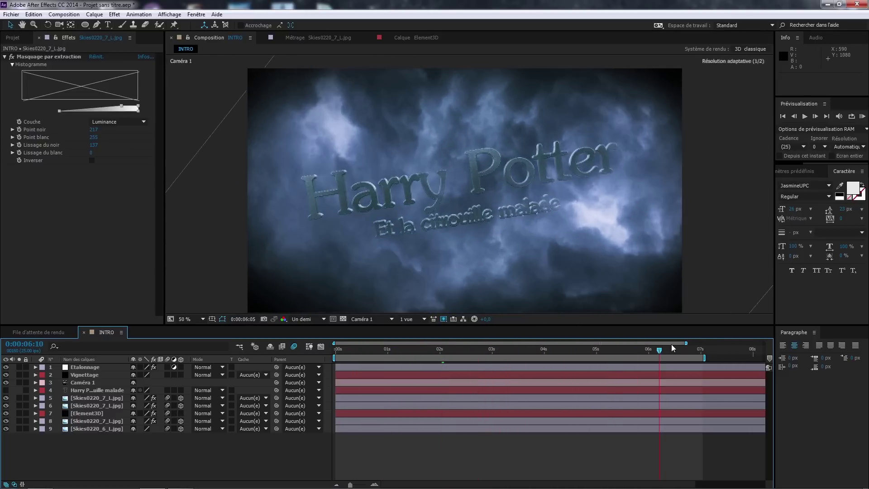
scroll(294, 185, up, 2)
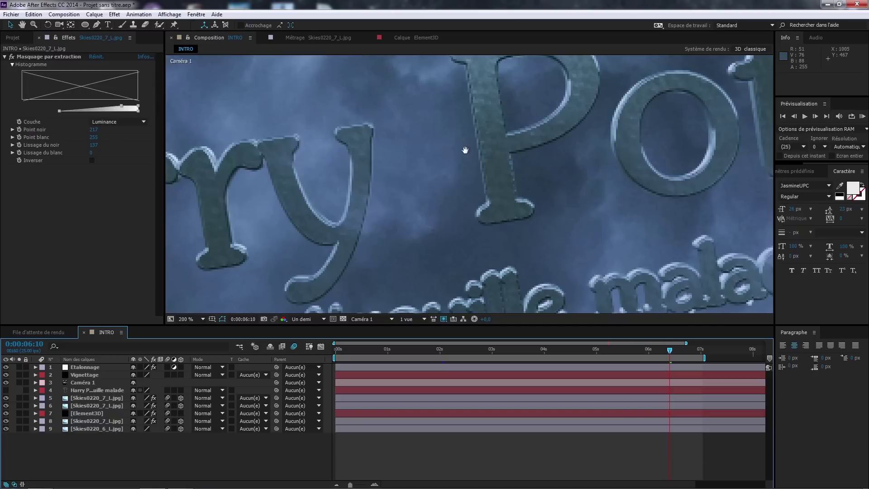
scroll(485, 145, up, 1)
click(322, 319)
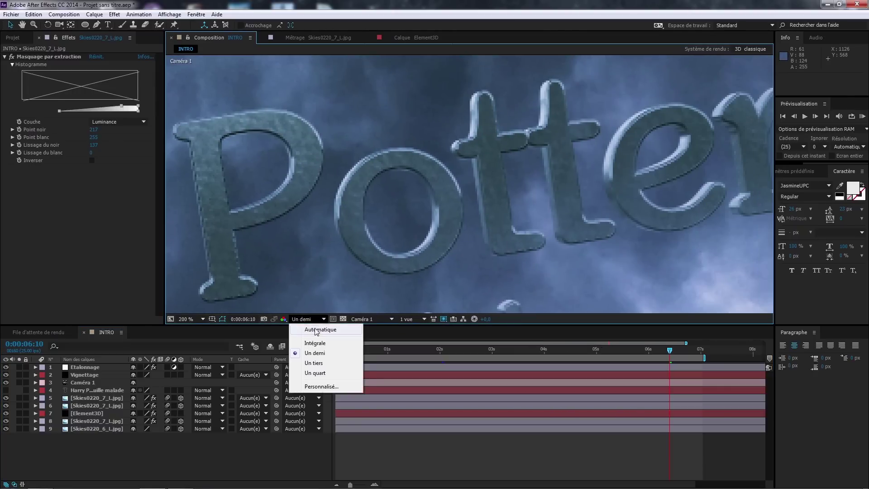
click(312, 343)
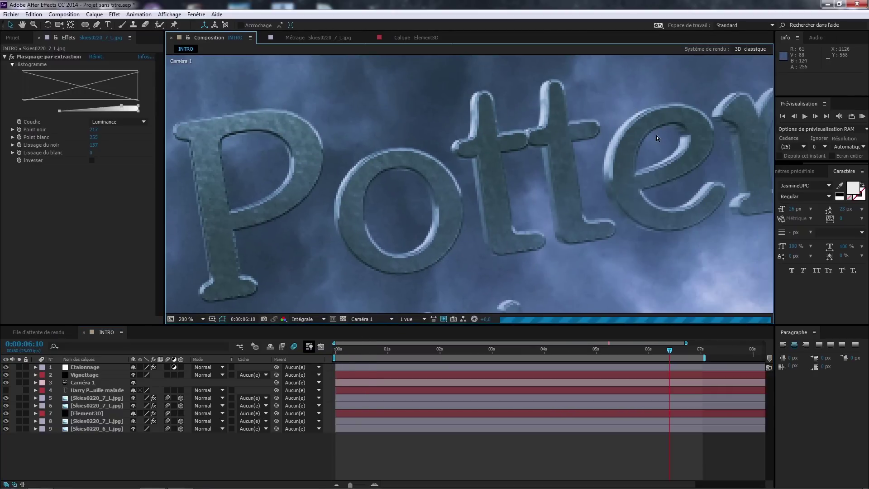
scroll(673, 129, up, 2)
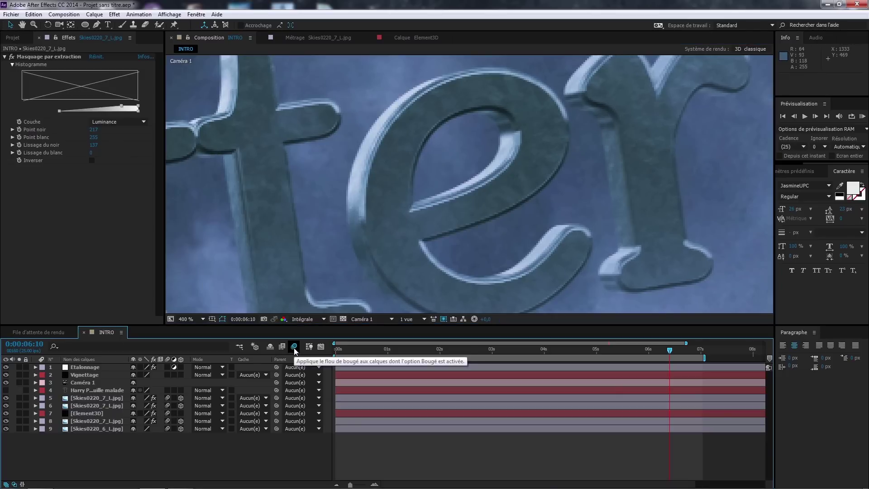
scroll(324, 190, down, 4)
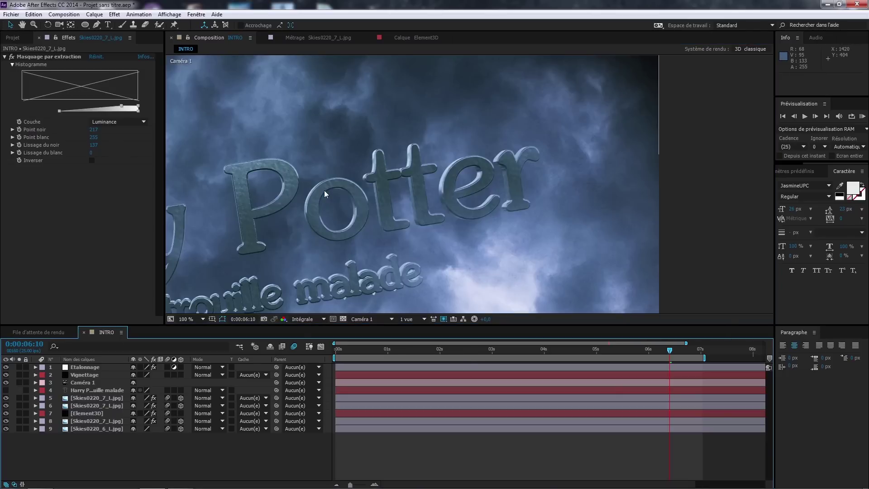
scroll(324, 190, down, 2)
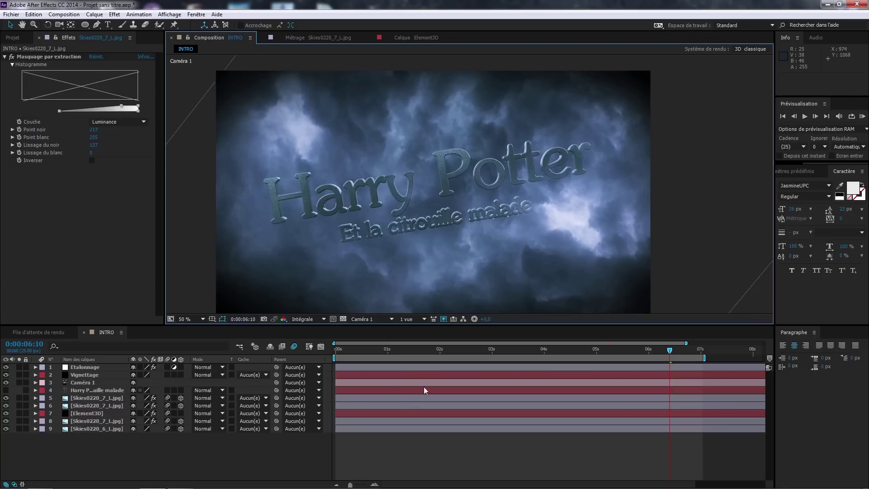
Step: Reveal Caméra 1's keyframes, push the camera forward in Z at its 0:00:07:00 keyframe, and check the frame at 0:00:06:10
click(84, 381)
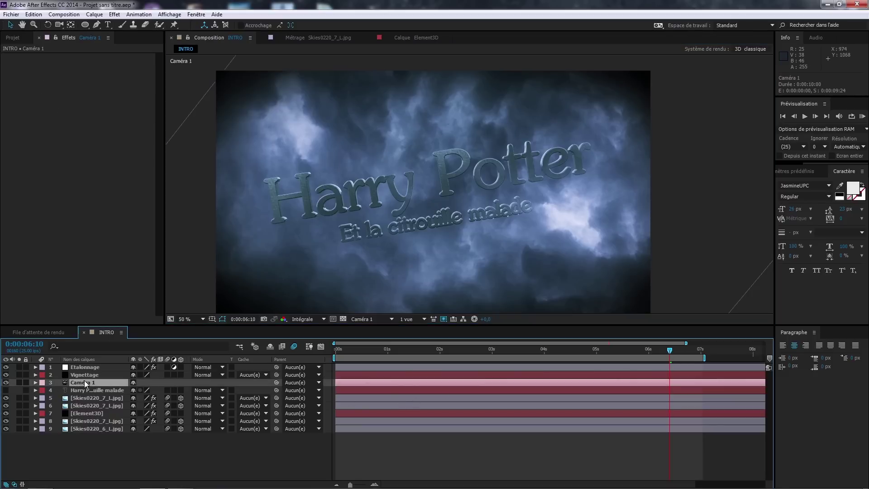
key(u)
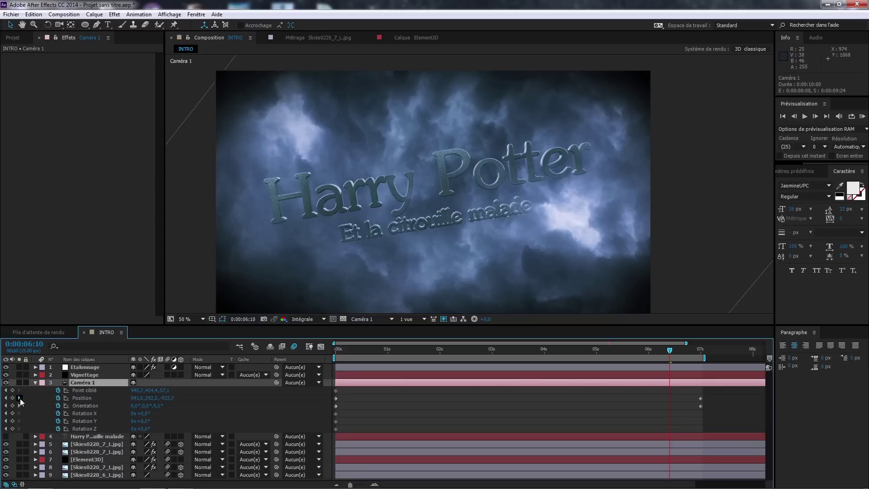
click(19, 398)
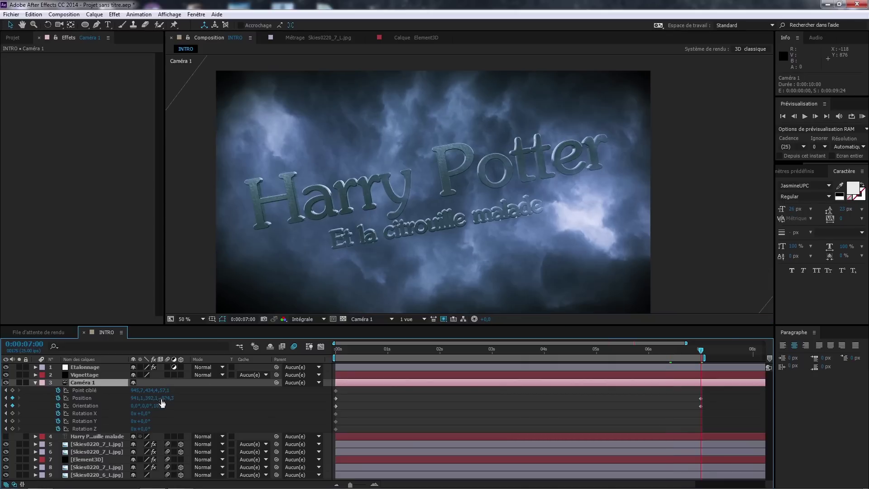
drag(168, 398, 753, 337)
drag(698, 353, 670, 348)
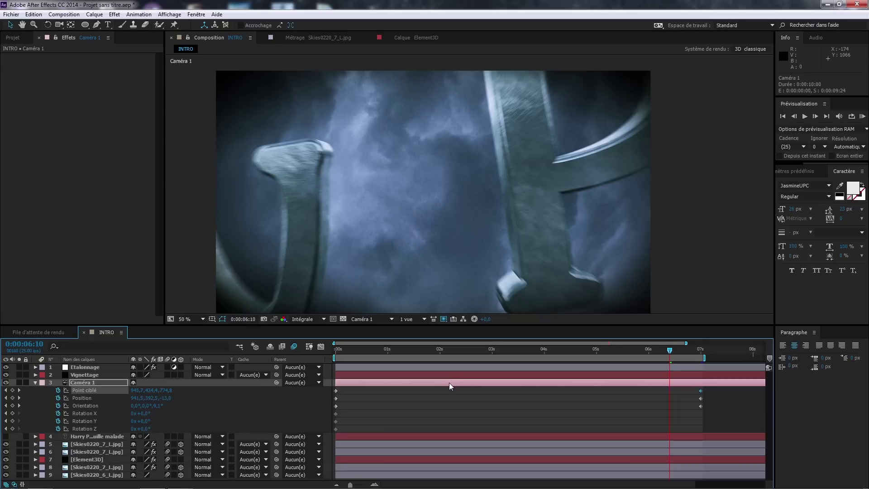
Step: Turn off the composition's motion blur and compare the title's letters around 0:00:06:02 with and without blur
key(Page_Up)
key(Page_Up)
key(Page_Up)
key(Page_Up)
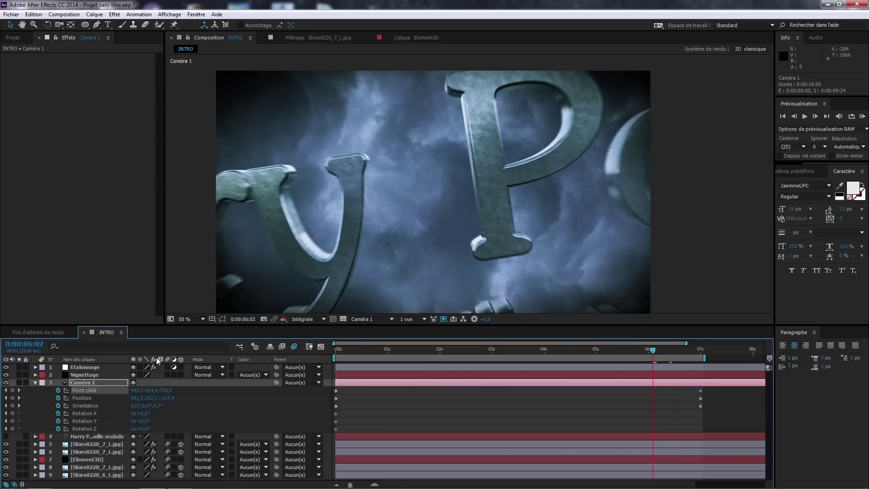
click(297, 346)
key(Page_Up)
key(Page_Up)
key(Page_Up)
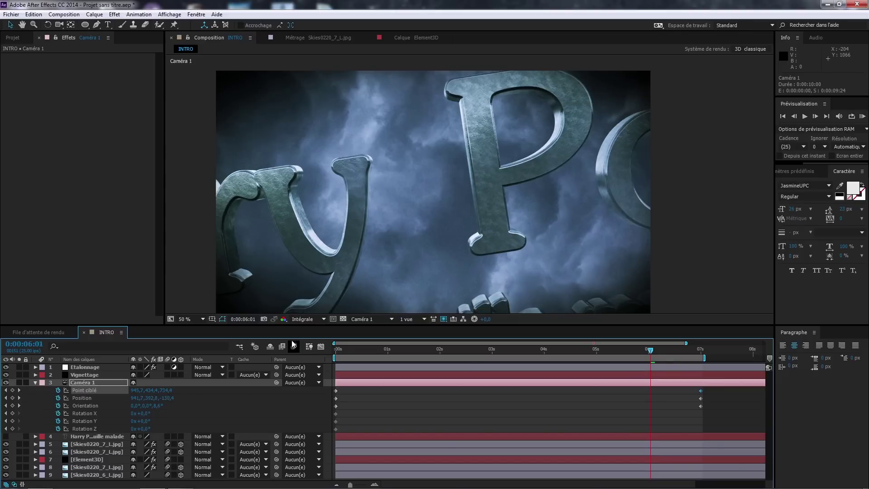
Step: Start the work area at 0:00:05:00 and RAM-preview the camera's pass through the title without motion blur
click(596, 351)
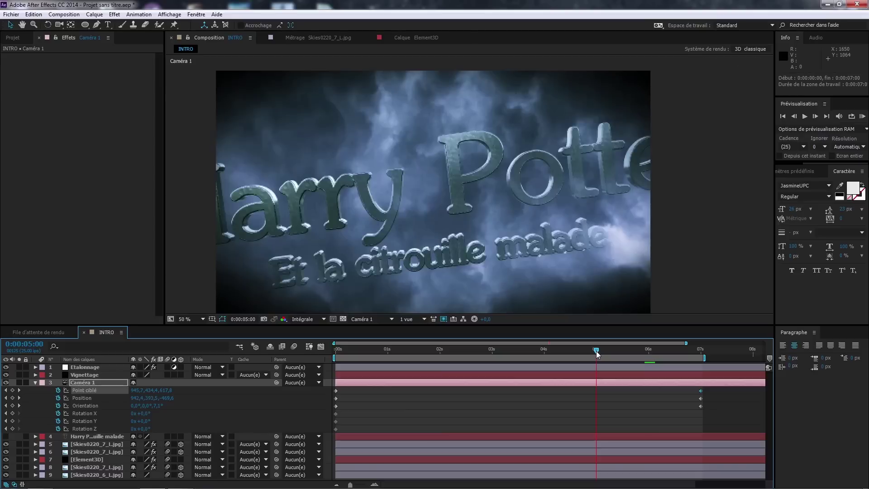
key(b)
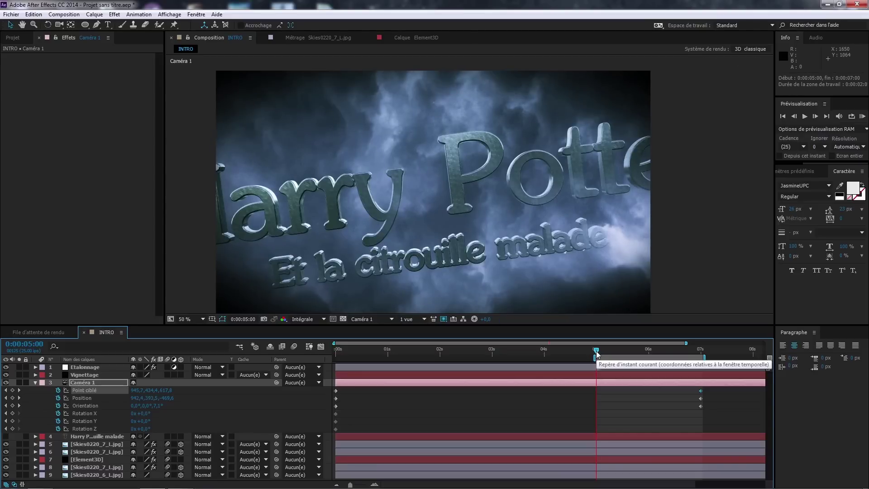
key(KP_0)
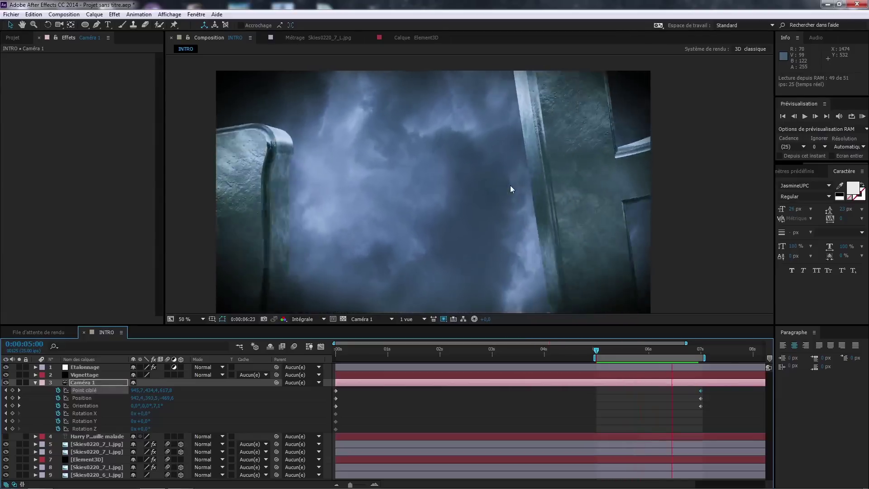
key(space)
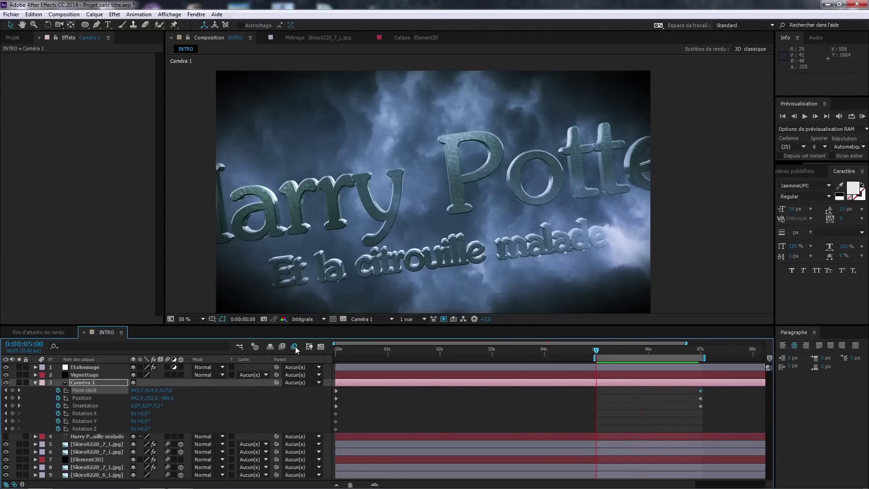
Step: RAM-preview the same section with the composition's motion blur enabled and inspect the frame at 0:00:05:20
key(KP_0)
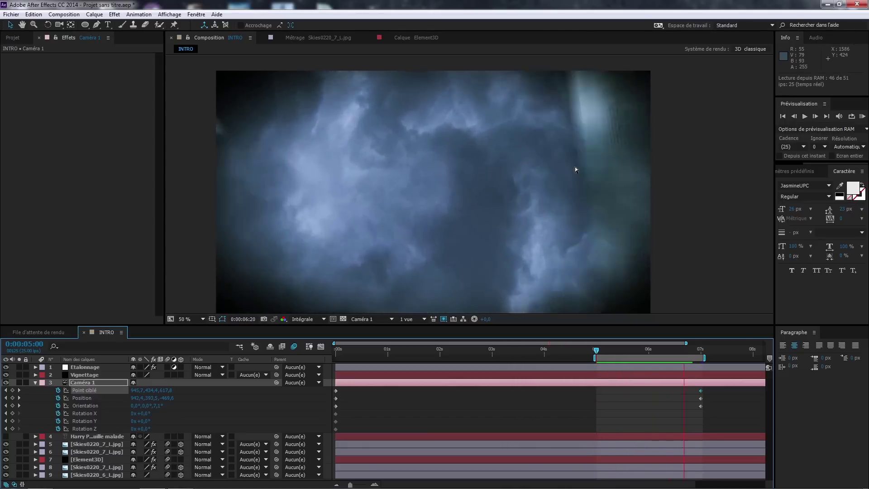
key(space)
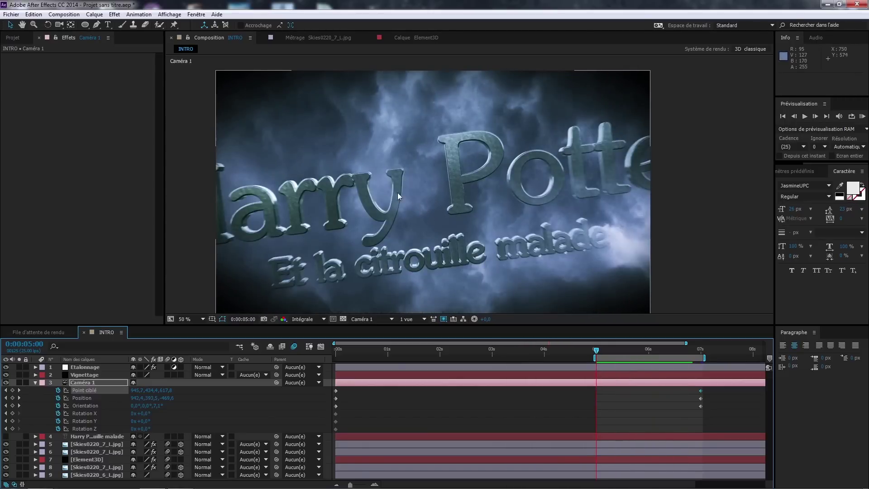
drag(634, 346, 474, 376)
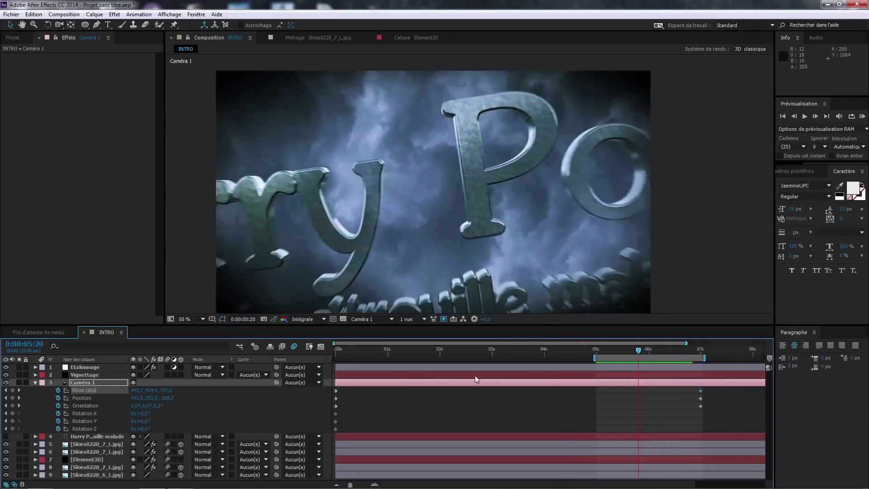
Step: Disable the composition's motion blur, extend the work area back to 0:00:00:00, and check the frame at 0:00:00:24
click(294, 347)
drag(593, 358, 333, 358)
drag(571, 349, 376, 338)
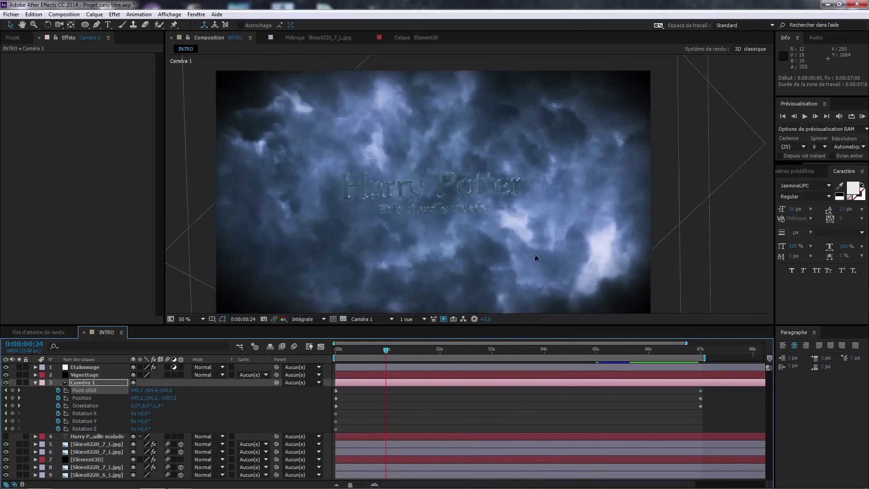
Step: Create an adjustment layer directly below the Element3D layer and set its blending mode to Addition
key(comma)
key(comma)
scroll(525, 215, up, 2)
drag(455, 211, 467, 195)
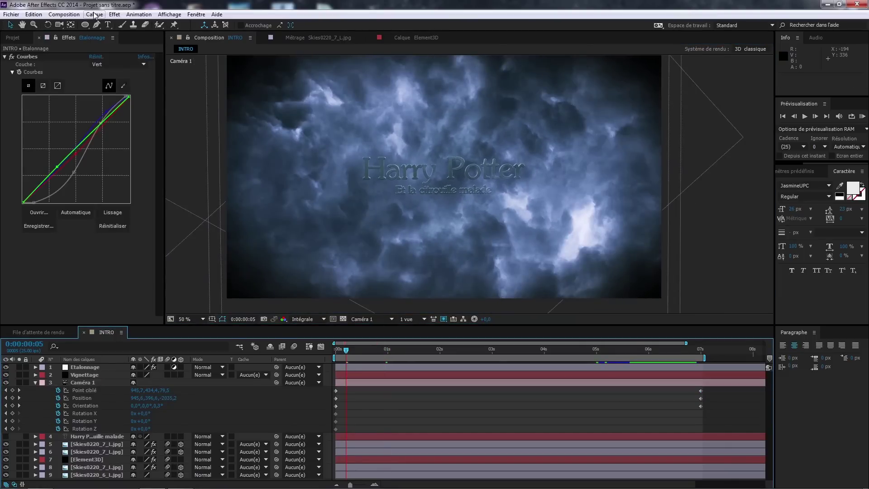
click(95, 14)
mouse_move(99, 25)
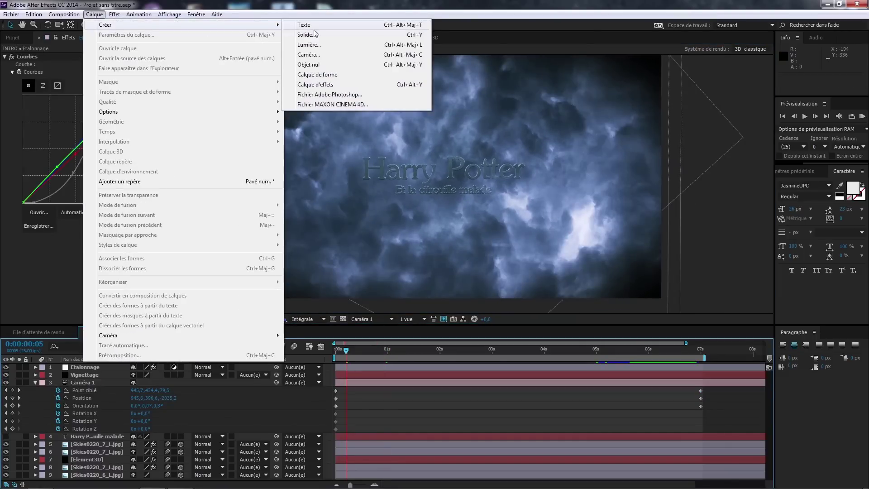
click(327, 85)
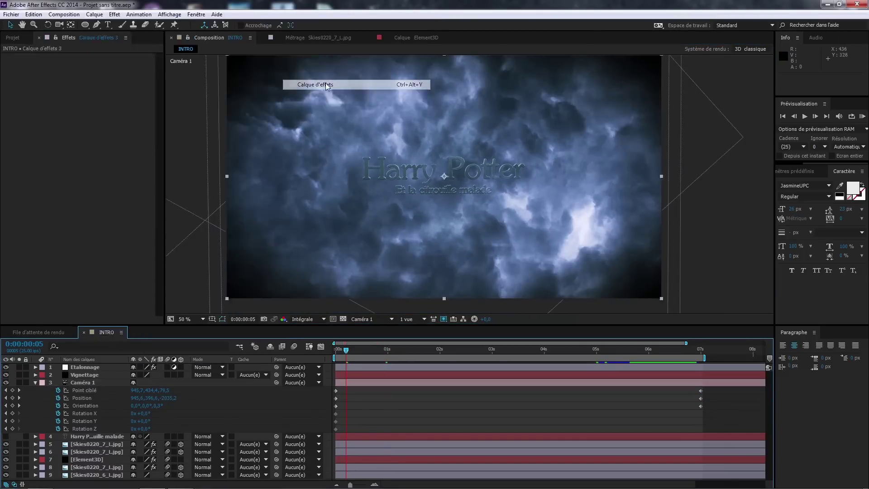
drag(92, 368, 142, 472)
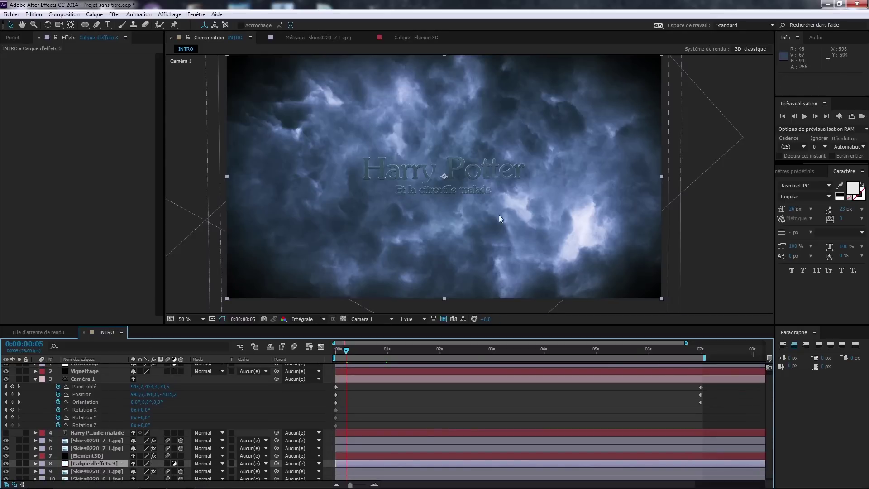
click(208, 463)
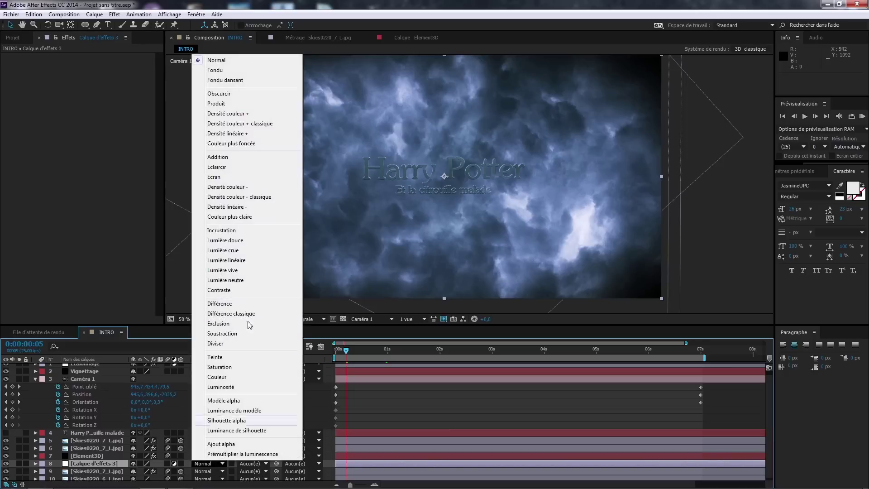
click(218, 157)
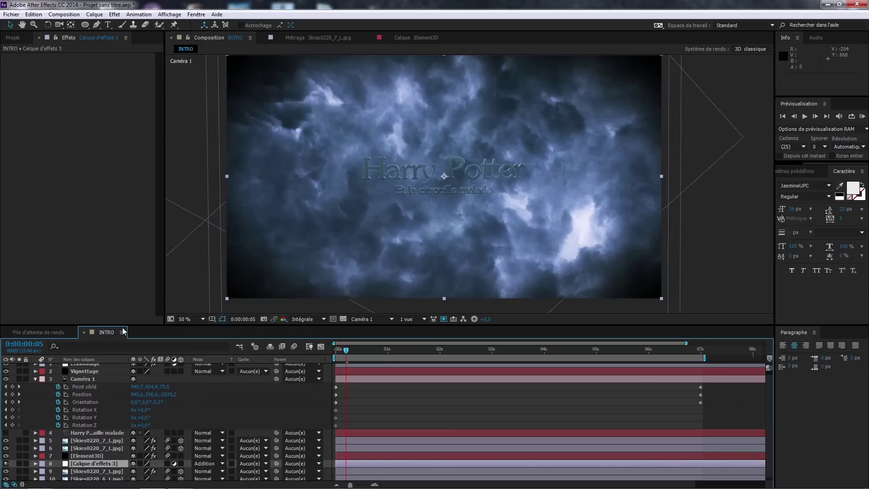
Step: Apply the Exposition effect to the new adjustment layer and set its Exposition value to -2,00
click(114, 14)
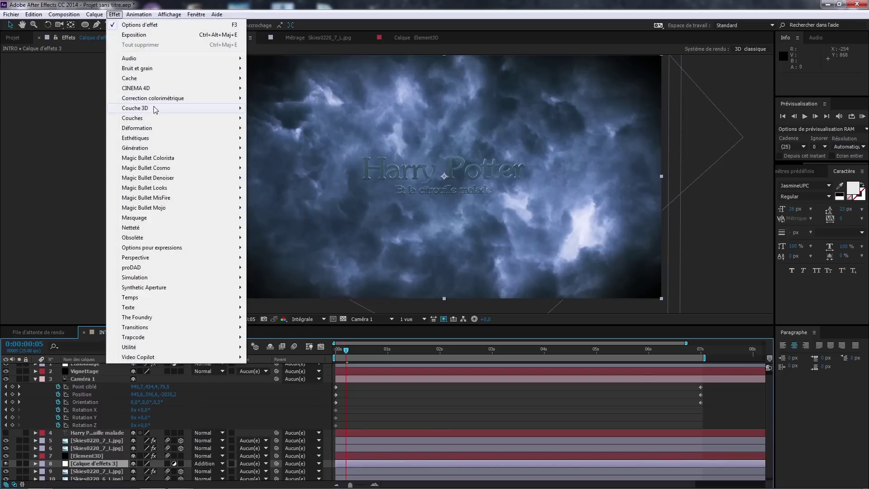
mouse_move(149, 98)
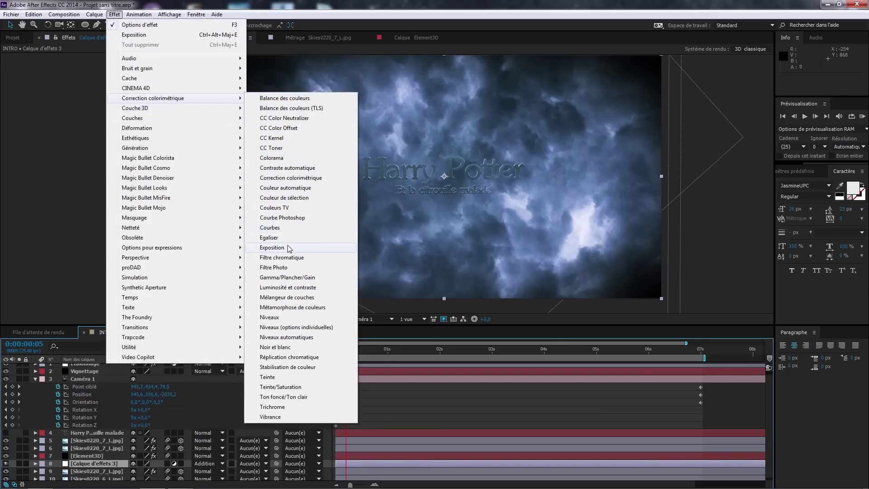
click(272, 248)
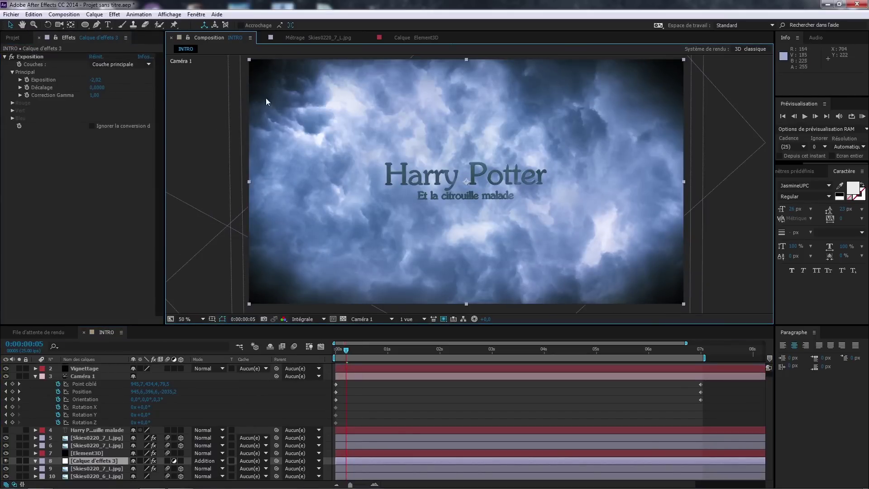
click(95, 80)
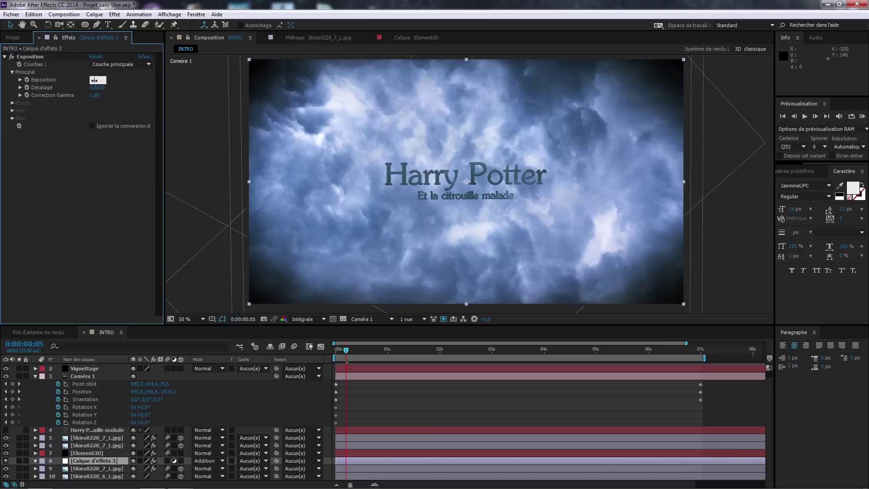
key(Return)
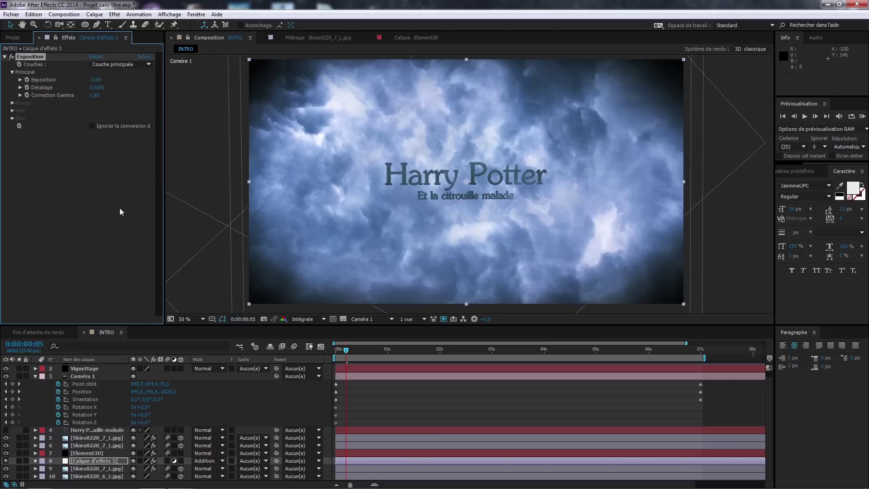
Step: Make the adjustment layer 3D, scale it up to 134%, and check its coverage at 0:00:02:09
click(181, 461)
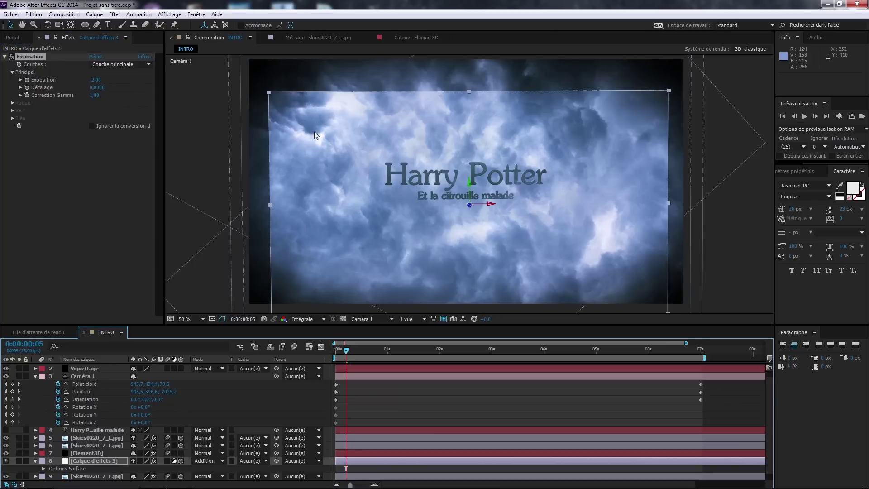
scroll(397, 140, down, 2)
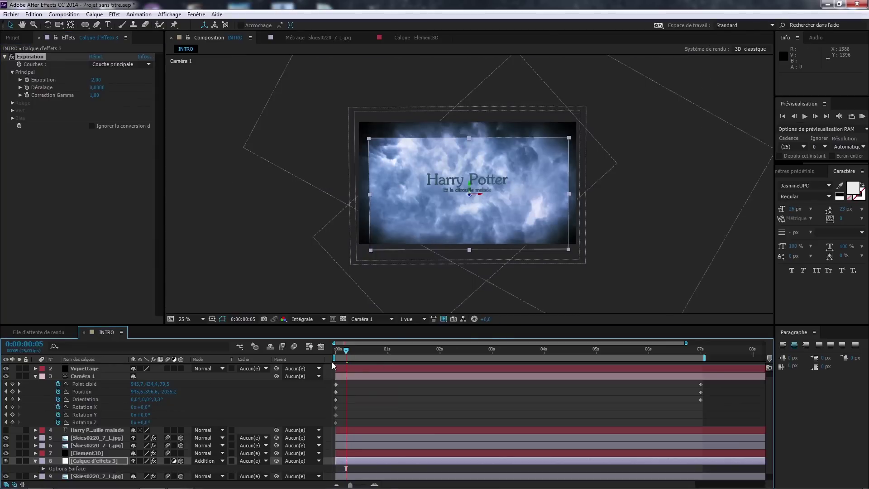
drag(345, 351, 264, 366)
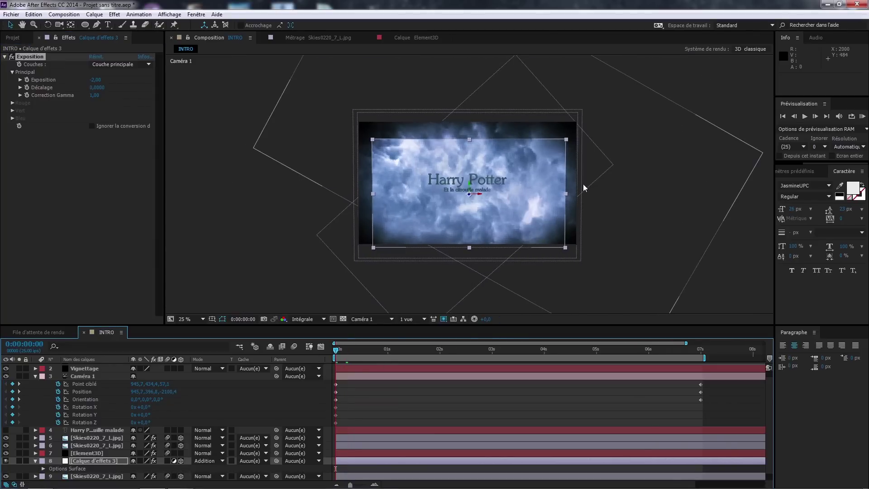
drag(567, 195, 599, 200)
drag(337, 353, 500, 356)
drag(564, 360, 459, 358)
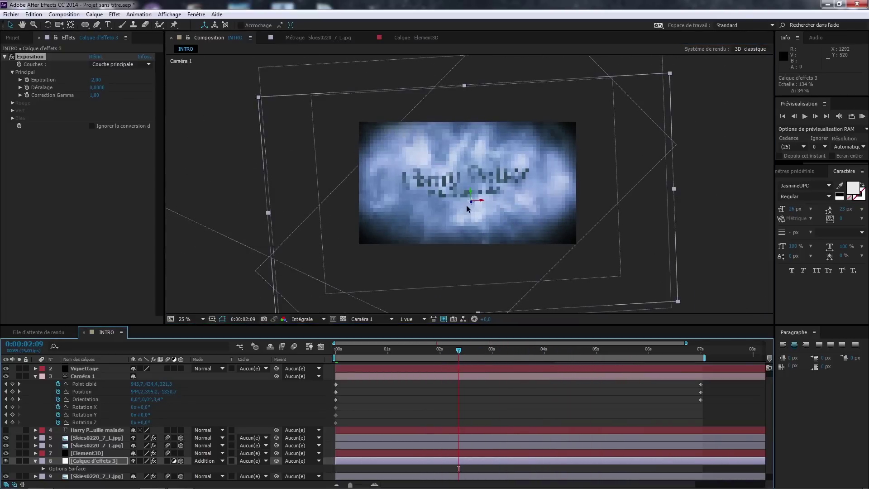
Step: Reposition the 3D adjustment layer and stretch it to about 153% by 165% so it covers the frame at 0:00:00:00
drag(324, 194, 272, 197)
drag(341, 351, 319, 350)
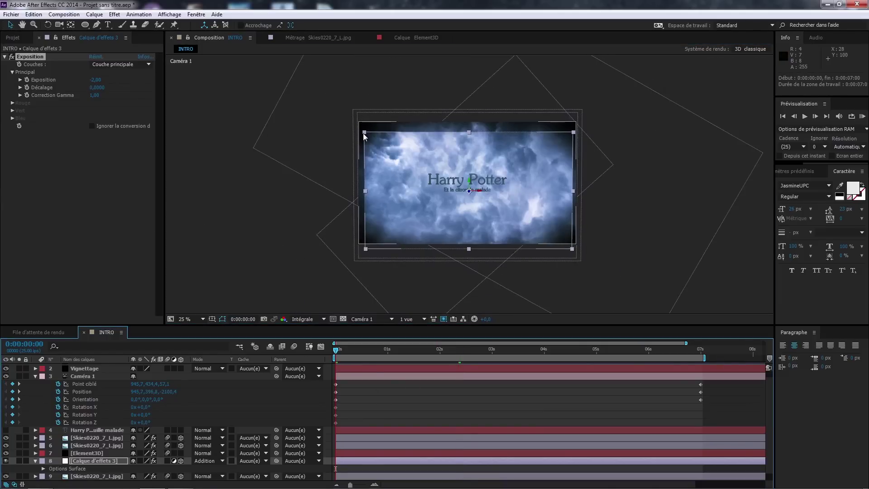
drag(362, 132, 348, 120)
drag(353, 353, 306, 355)
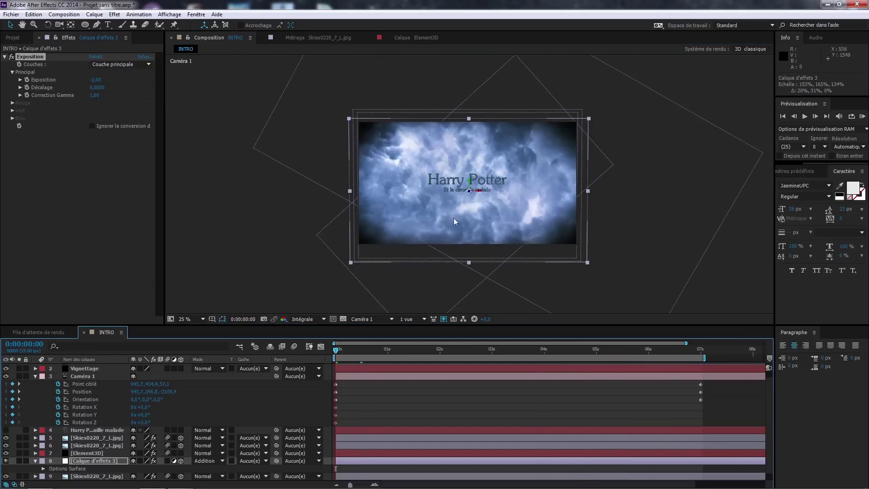
Step: Draw a closed freeform Pen mask on the adjustment layer around the bright cloud in the image's upper-left area
scroll(385, 144, up, 2)
drag(385, 145, 413, 162)
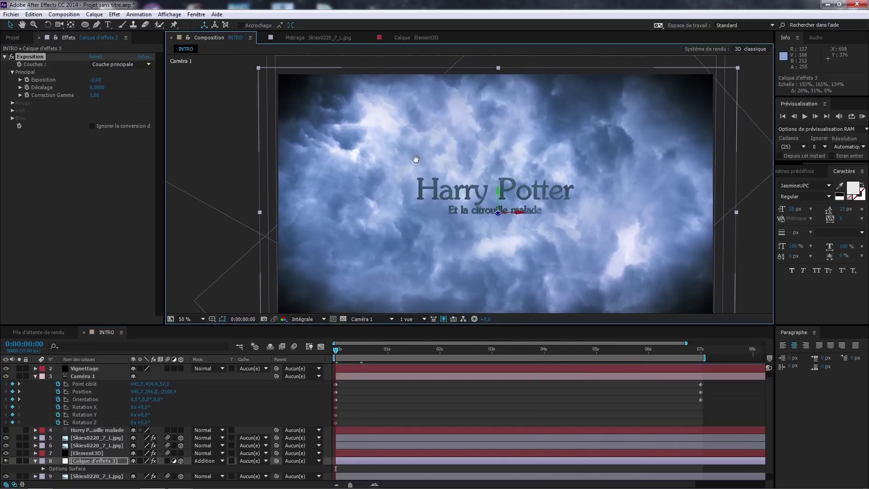
drag(500, 170, 448, 157)
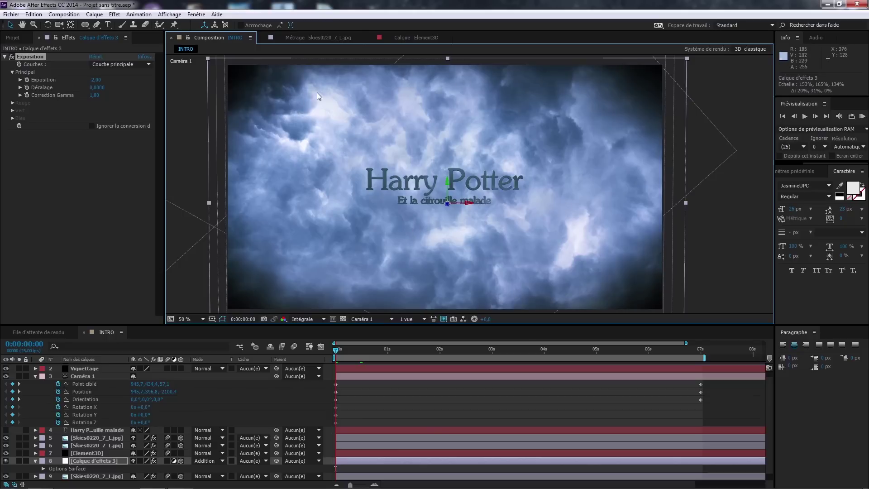
key(g)
click(260, 110)
click(284, 100)
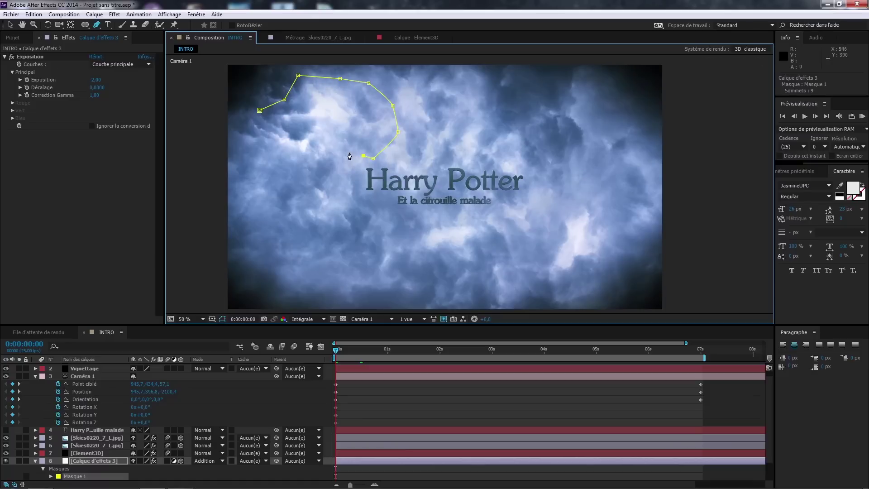
click(259, 110)
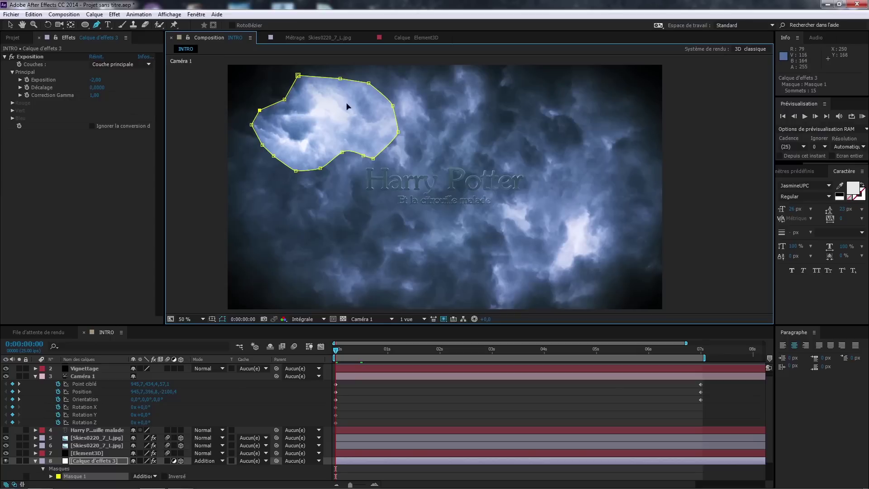
Step: Reveal the properties of Masque 1 and set its feather to 276 pixels
drag(339, 354, 276, 351)
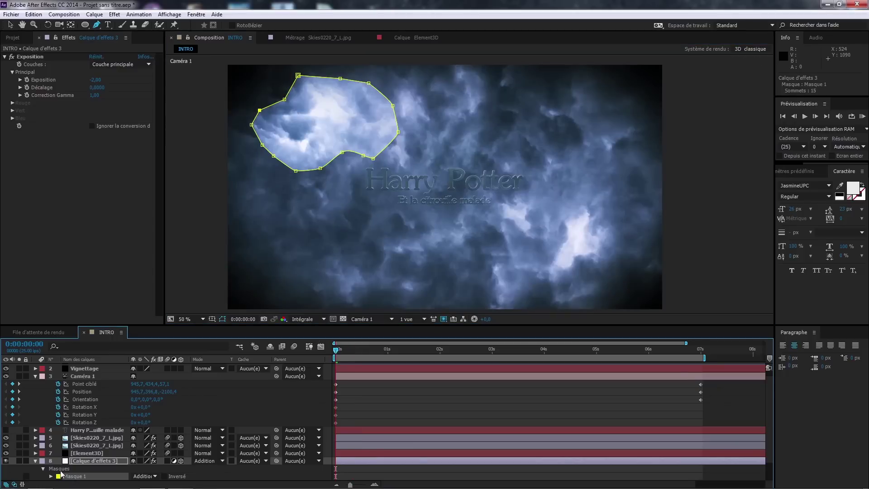
scroll(45, 480, down, 1)
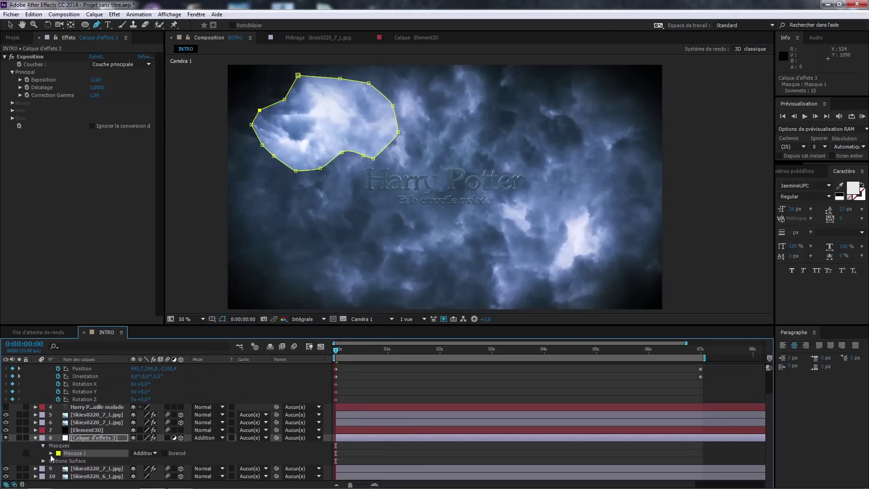
click(50, 454)
scroll(53, 453, down, 1)
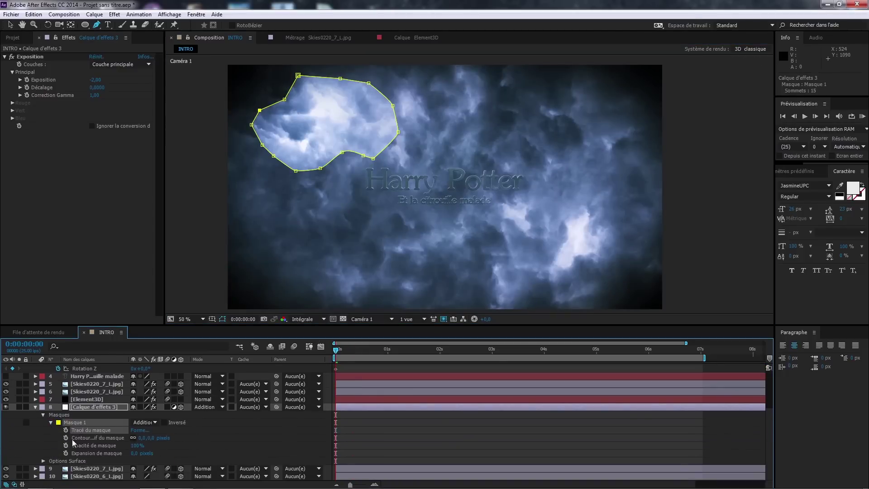
drag(152, 440, 245, 438)
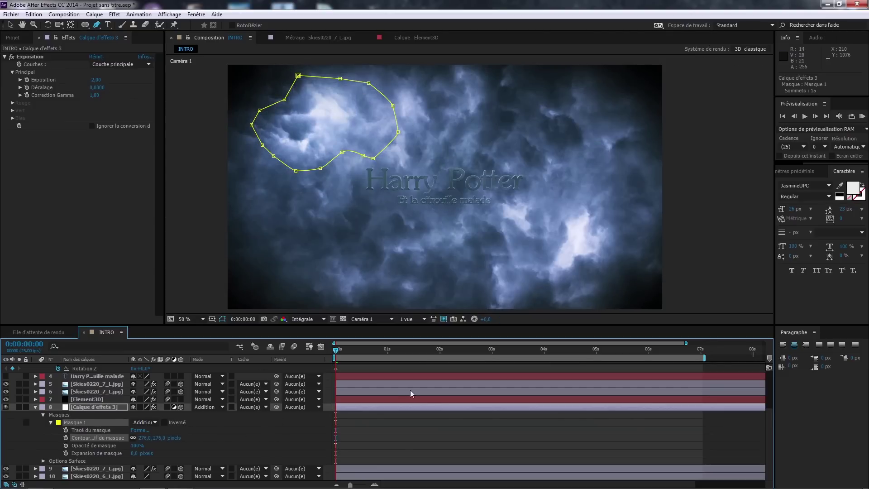
Step: Keyframe Masque 1's opacity at 100% at 0:00:00:09 and at 0% one frame earlier, at 0:00:00:08
drag(337, 352, 356, 354)
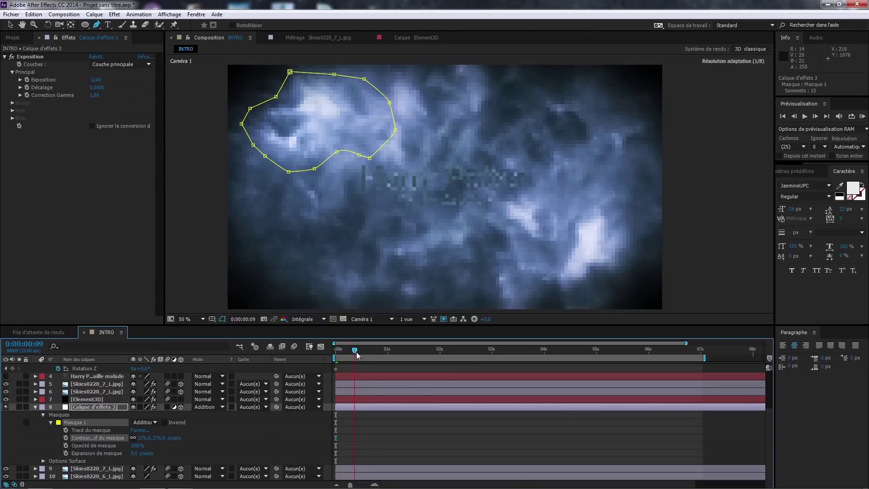
click(66, 445)
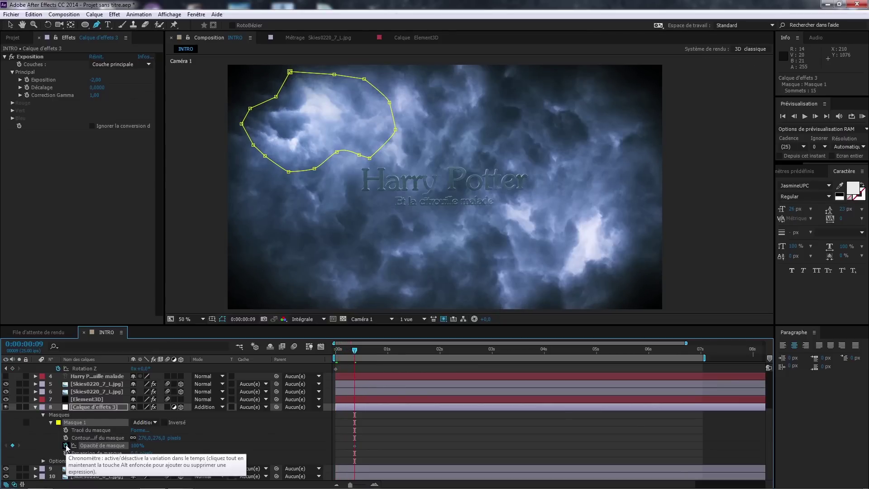
key(Page_Up)
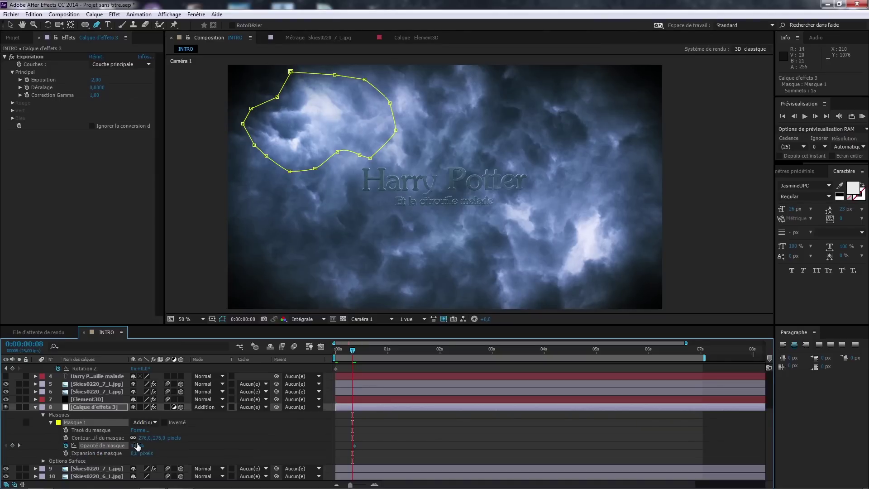
drag(138, 448, 43, 445)
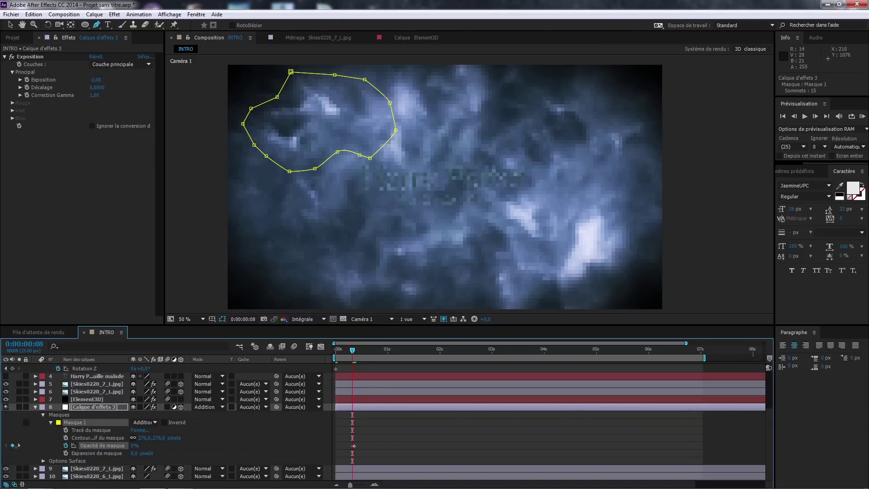
Step: Add a 0% opacity keyframe to Masque 1 after the flash and place it at 0:00:00:14
key(Page_Down)
key(Page_Down)
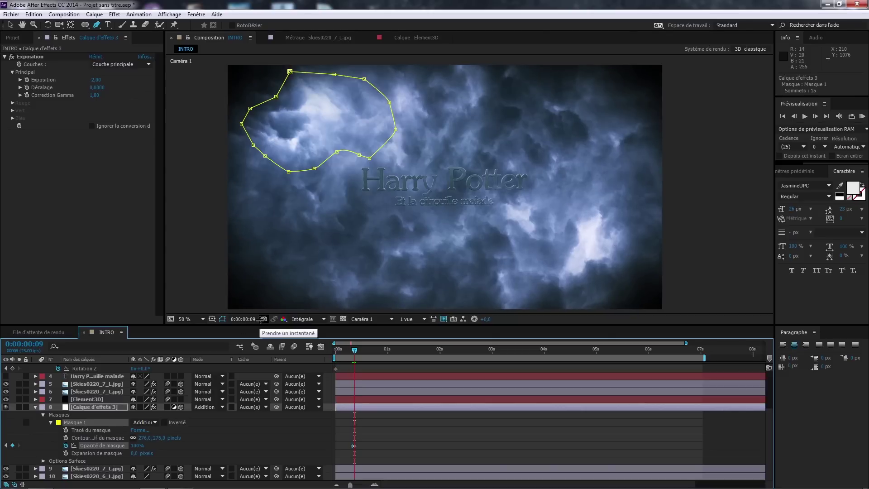
key(Page_Down)
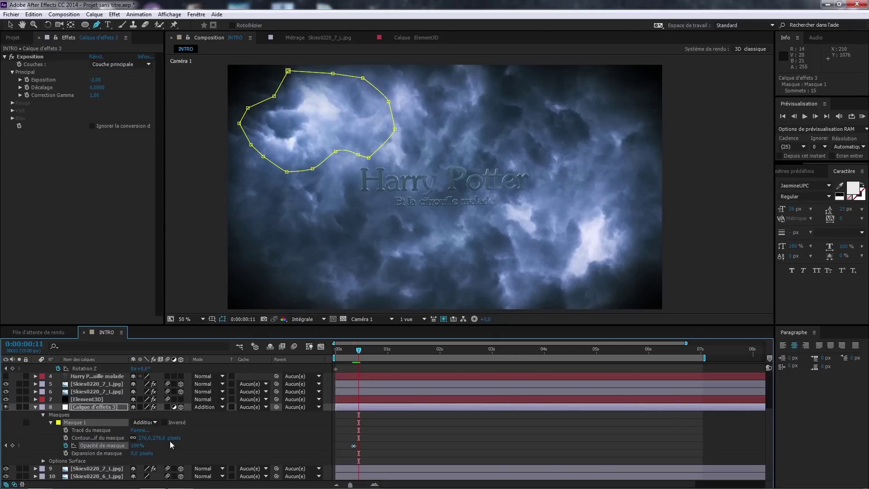
drag(130, 445, 59, 452)
drag(358, 446, 365, 446)
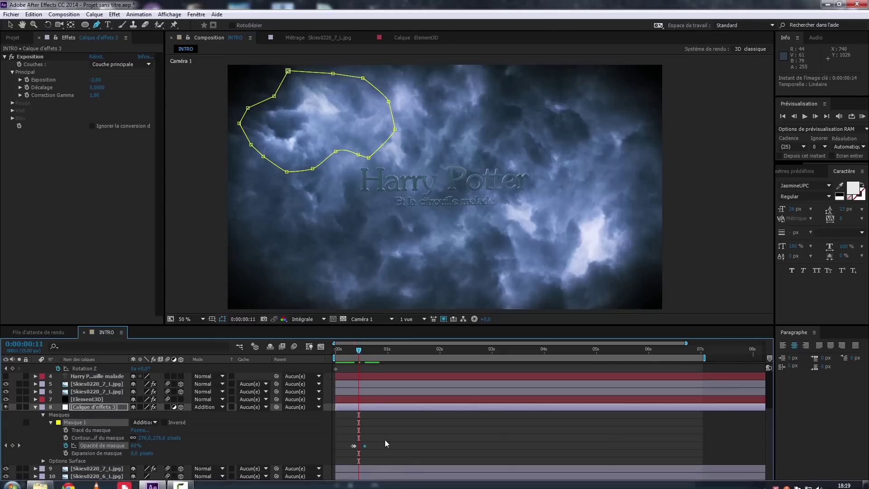
Step: Add an opacity keyframe to Masque 1 at 0:00:00:10 that sharply dims the flash right after its peak
click(373, 484)
click(374, 485)
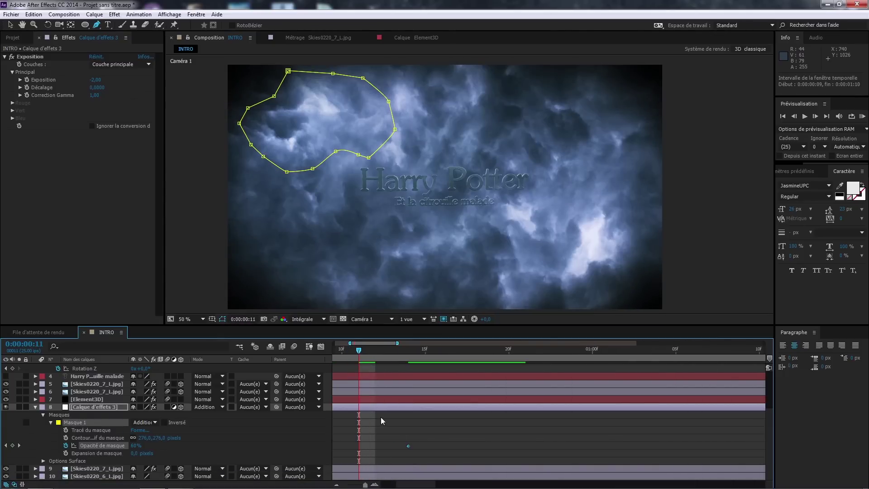
key(Page_Up)
key(Page_Up)
key(Page_Up)
key(Page_Down)
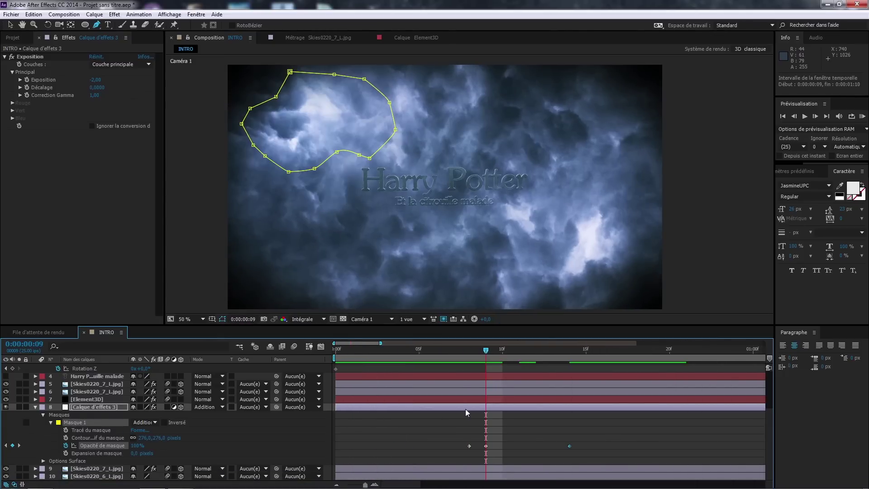
key(Page_Down)
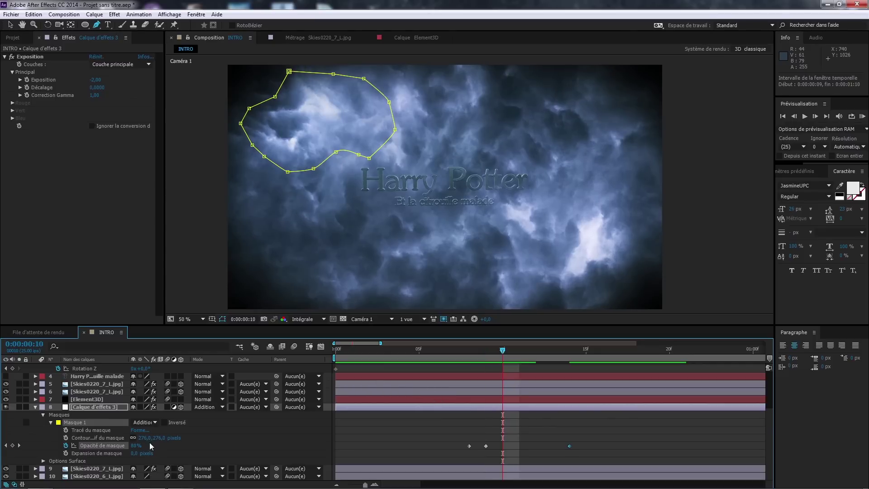
click(172, 449)
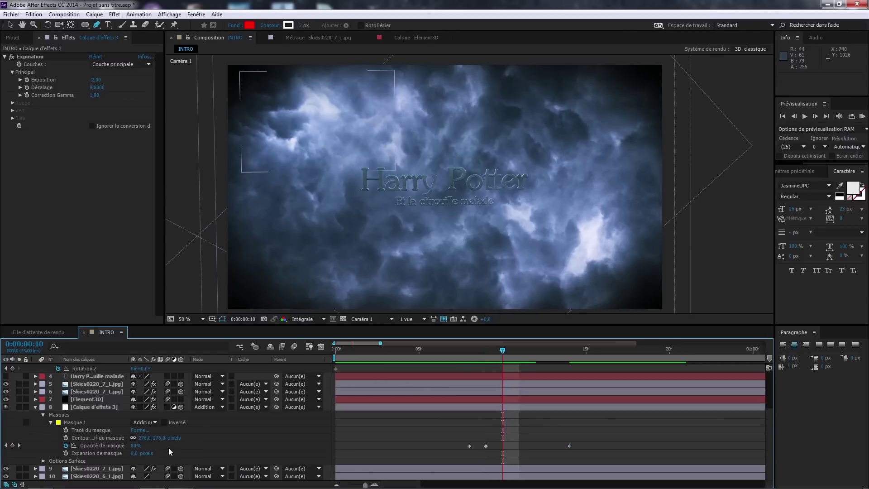
key(Page_Up)
key(Page_Up)
key(Page_Down)
key(Page_Down)
text(0)
key(Return)
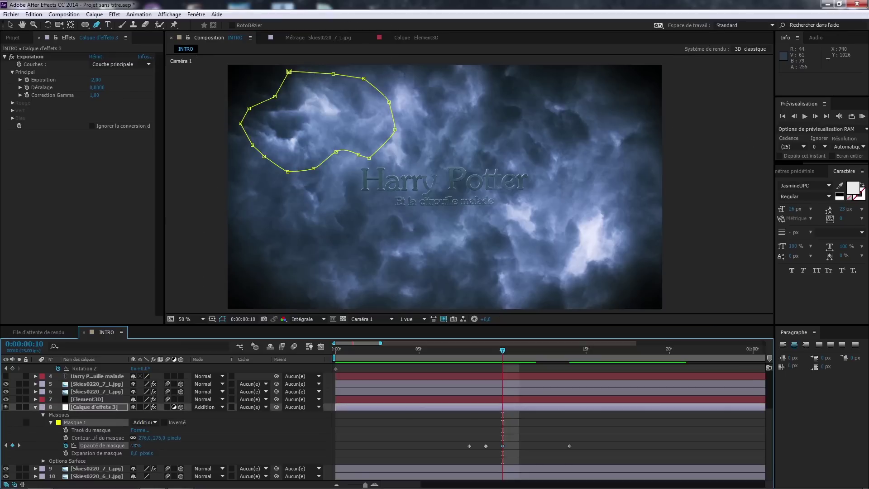
Step: Keyframe a brighter second pulse in Masque 1's opacity at 0:00:00:11 and move the closing 0% keyframe to 0:00:00:16
key(Page_Down)
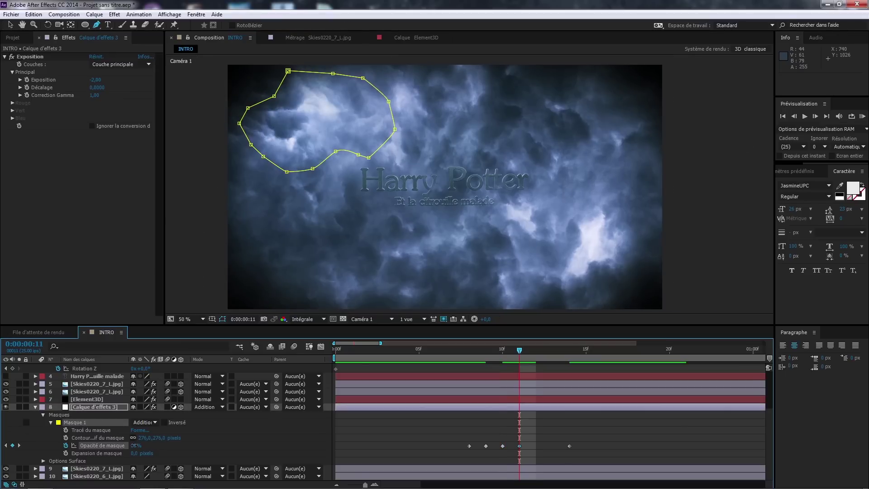
key(Page_Down)
key(Page_Down)
key(Page_Down)
key(Page_Down)
key(Page_Down)
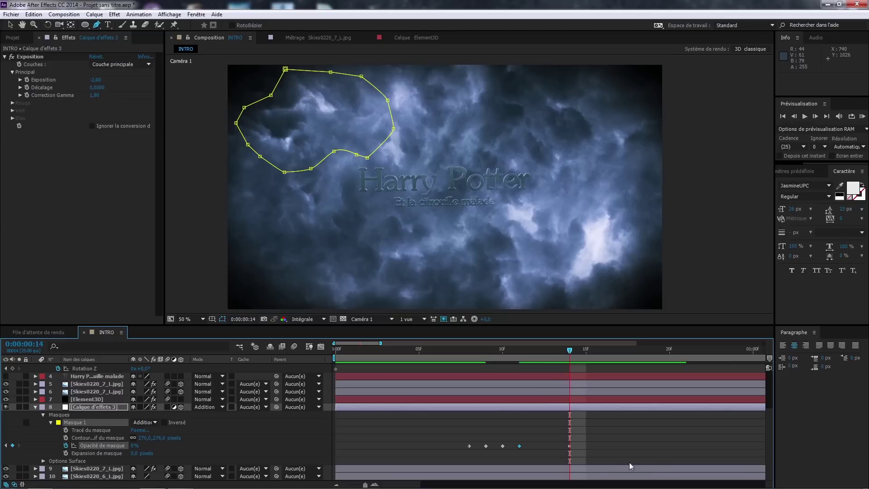
click(570, 446)
drag(588, 448, 604, 449)
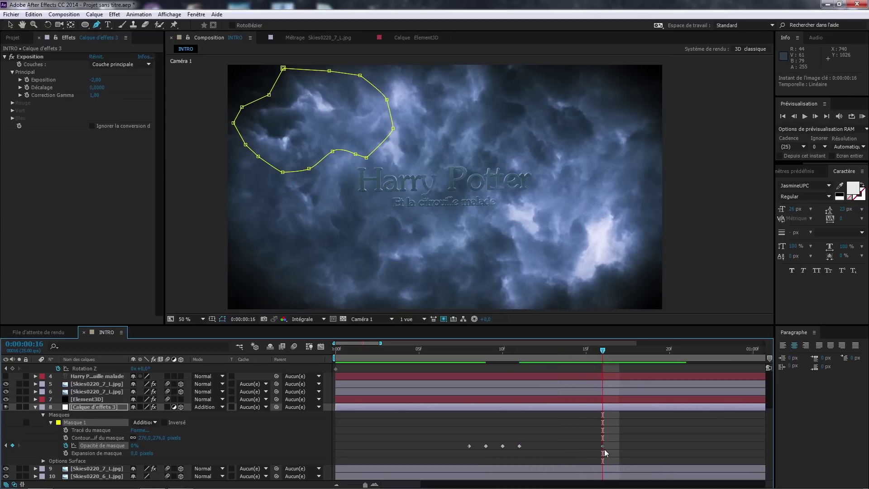
Step: Preview the flickering flash created by Masque 1
key(KP_0)
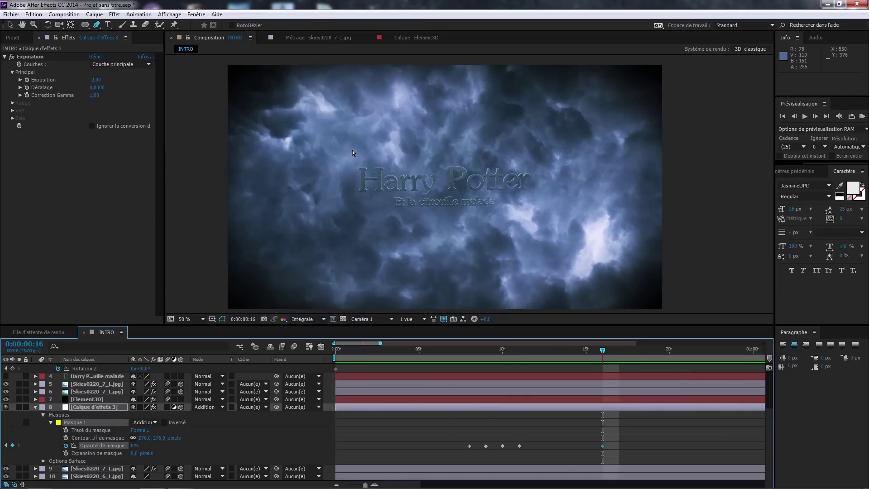
key(space)
click(26, 422)
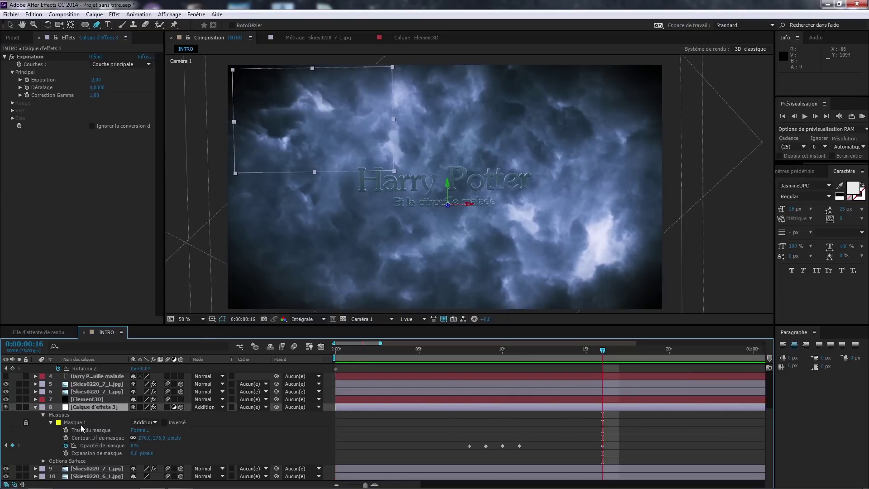
click(25, 422)
Step: Duplicate Masque 1 on the adjustment layer and reveal the properties of the copy
click(79, 424)
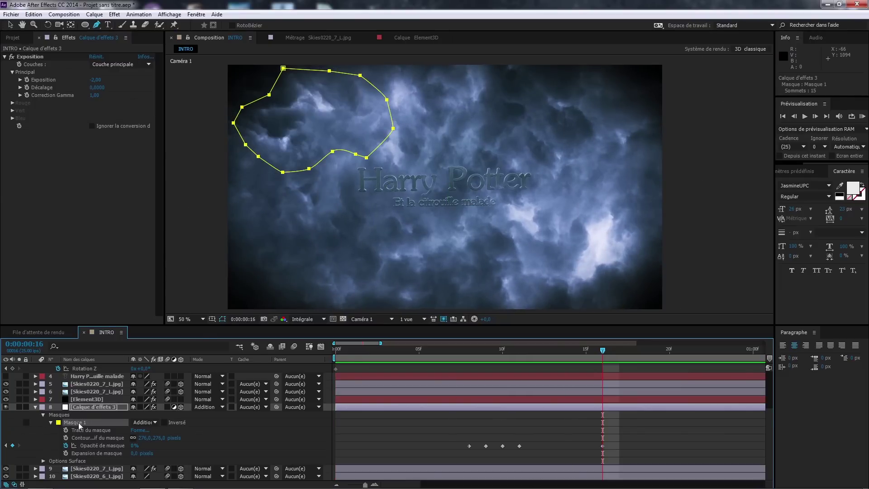
key(ctrl+d)
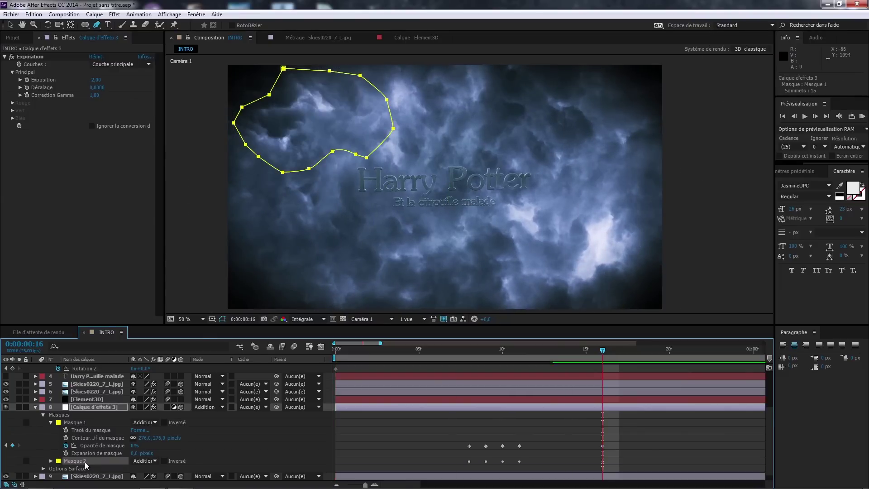
scroll(107, 437, down, 1)
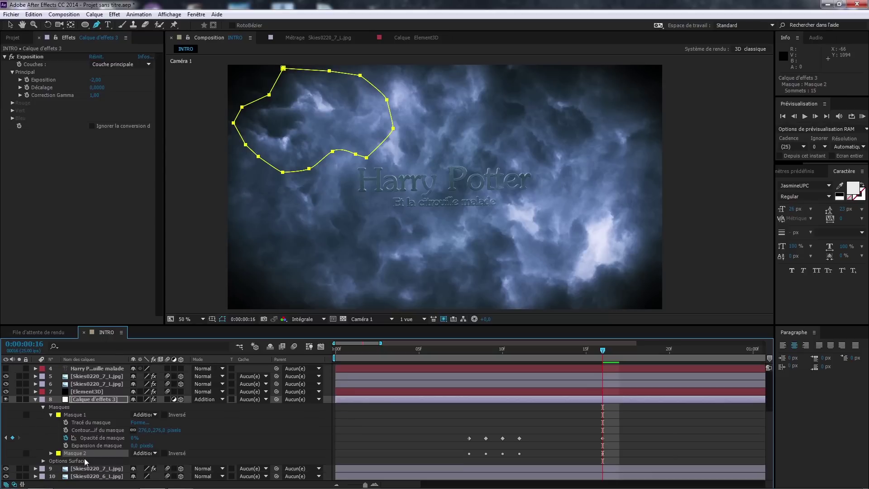
click(50, 453)
scroll(86, 435, down, 4)
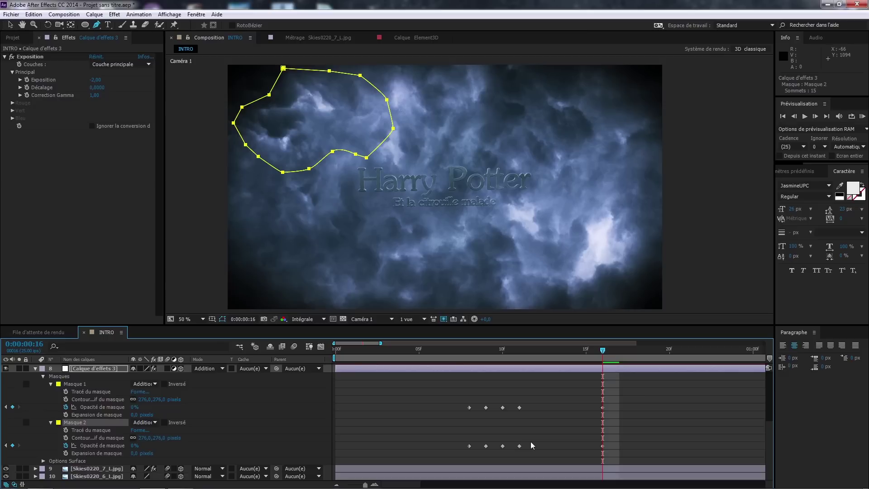
Step: Move the duplicated mask over the bright cloud in the image's lower-right area and delay its flash keyframes to start at 0:00:00:19
key(v)
drag(283, 68, 542, 202)
drag(448, 446, 639, 454)
click(470, 447)
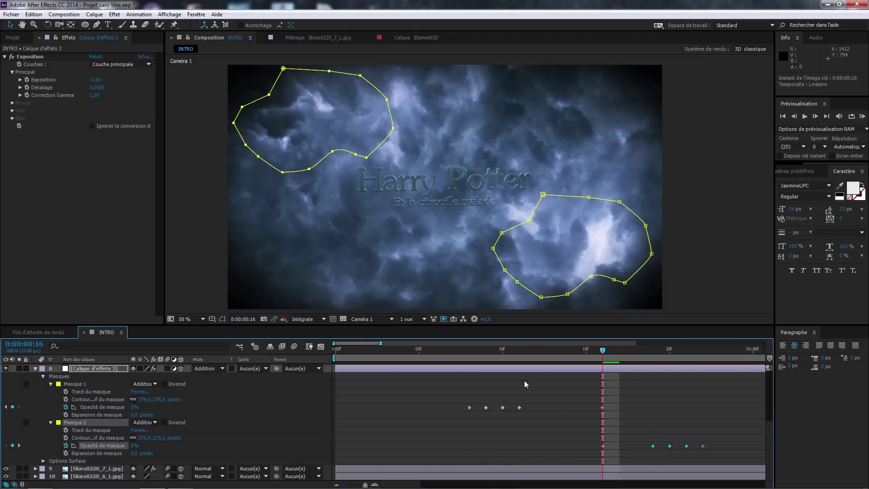
Step: Lock the adjustment layer Calque d'effets 3 that carries the masked exposure flash
scroll(444, 221, down, 2)
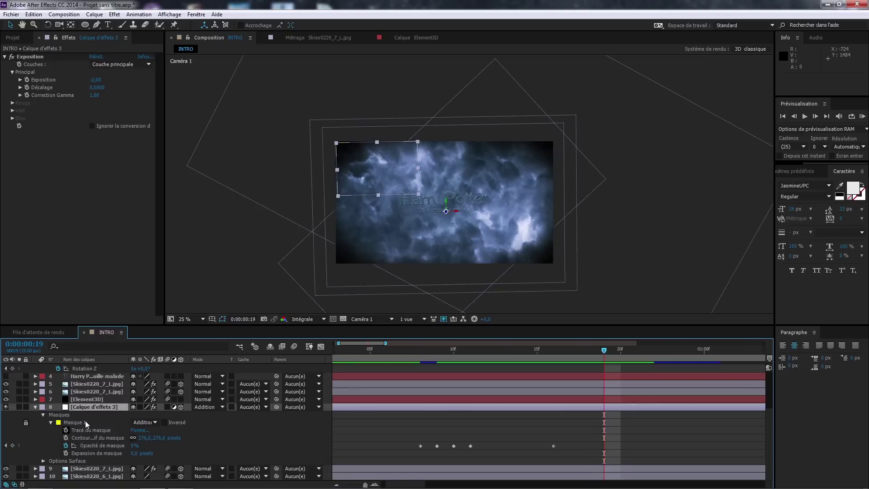
drag(457, 353, 2, 425)
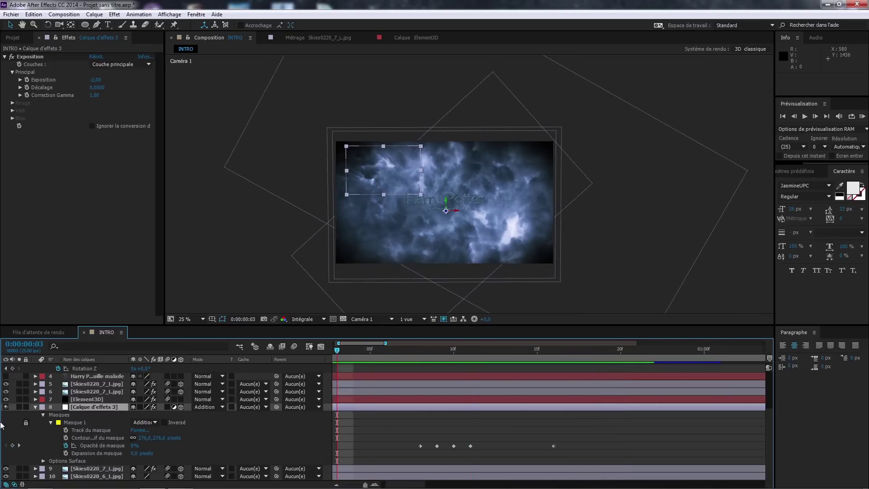
click(26, 407)
Step: Widen the timeline to the composition's full duration and preview the whole intro at 50% magnification
scroll(457, 213, up, 2)
drag(457, 214, 471, 175)
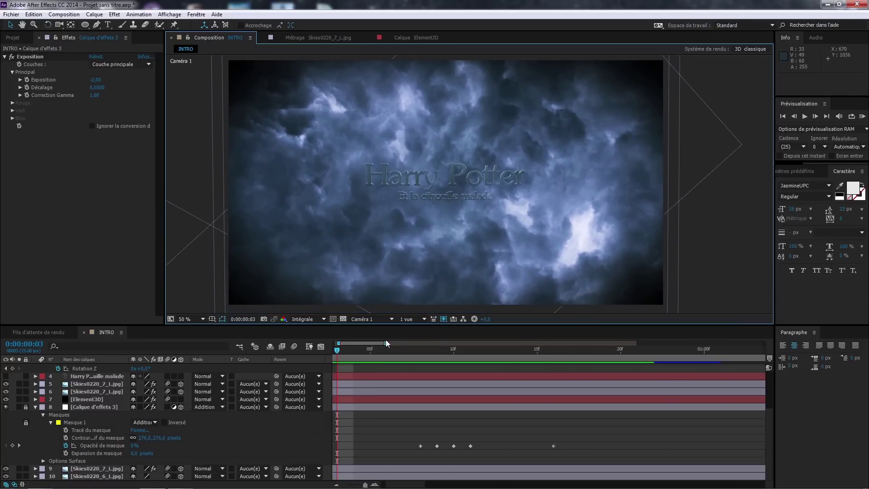
drag(386, 343, 456, 344)
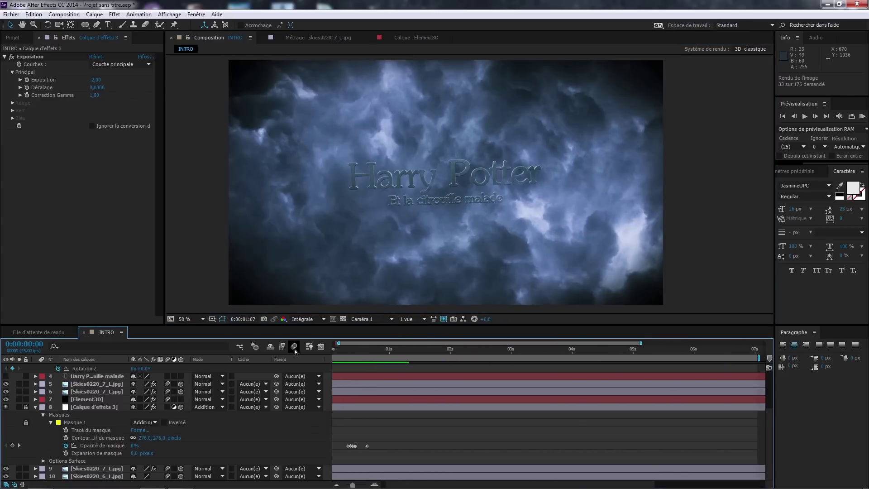